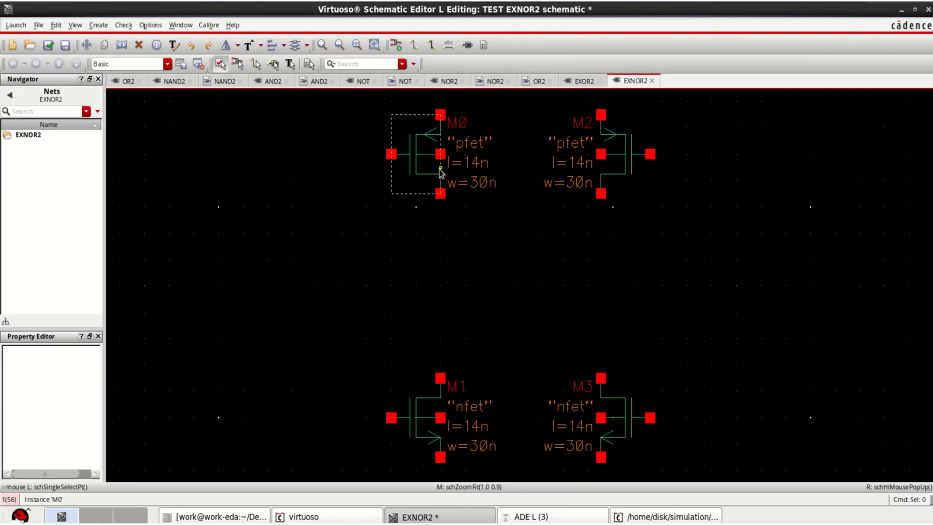
Copy pfets M0 and M2 below them to create M4 and M5.
left_click(413, 154)
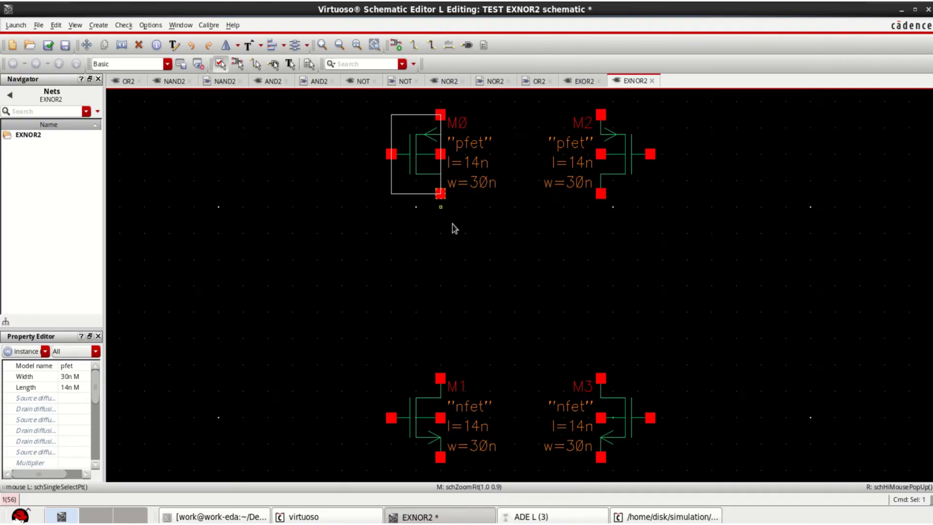
left_click(479, 263)
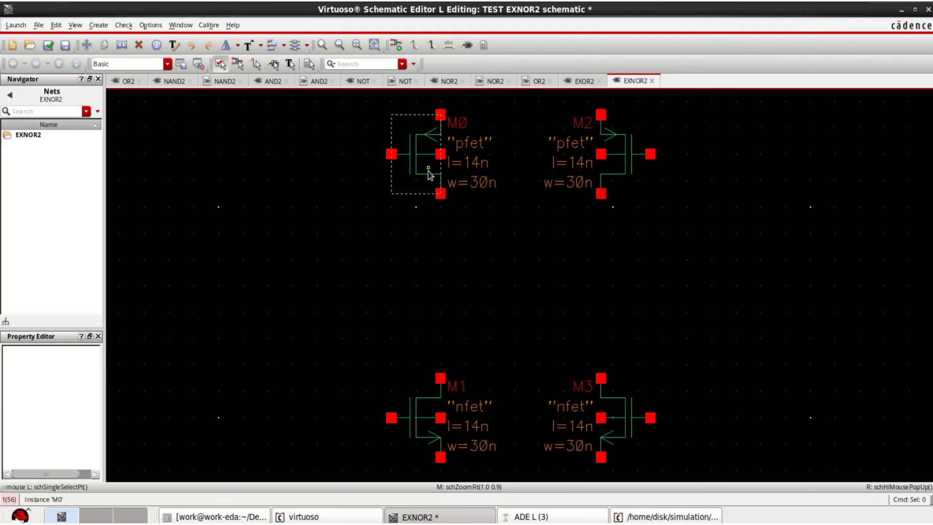
left_click(422, 170)
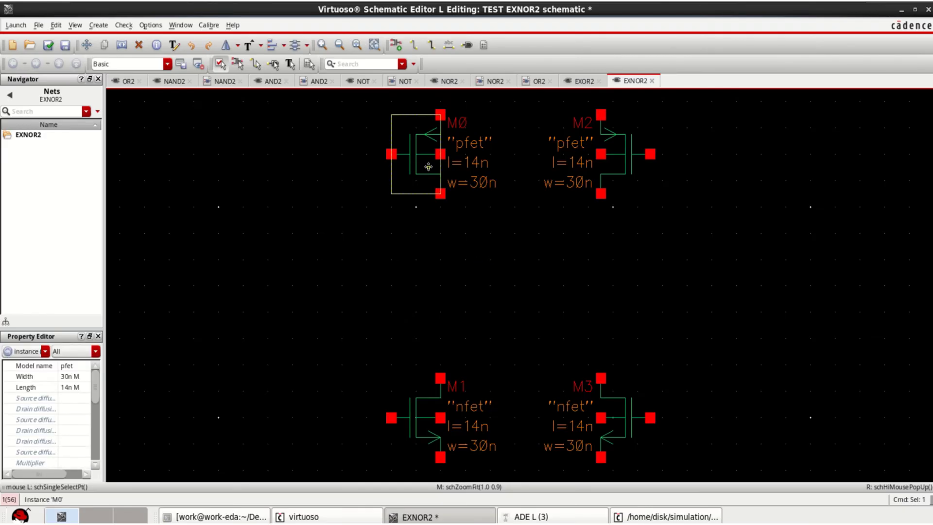
left_click(613, 162, "shift")
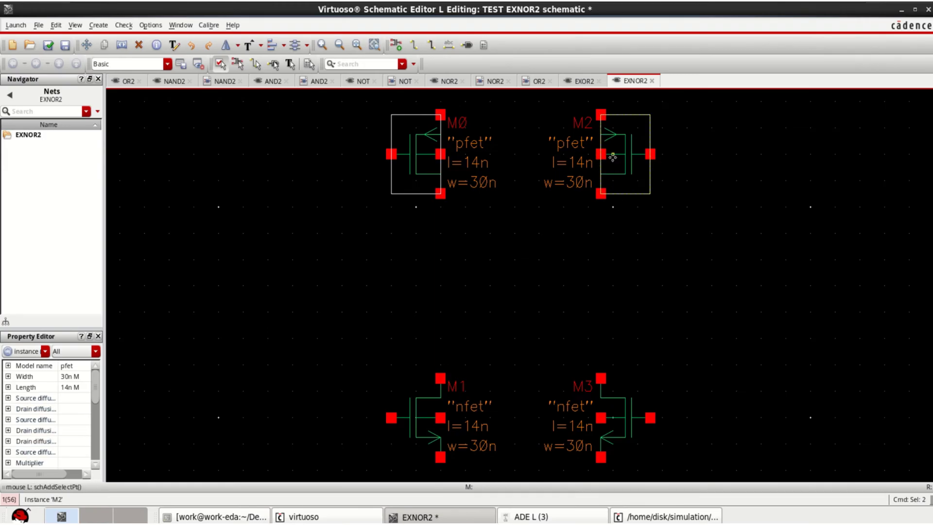
key("c")
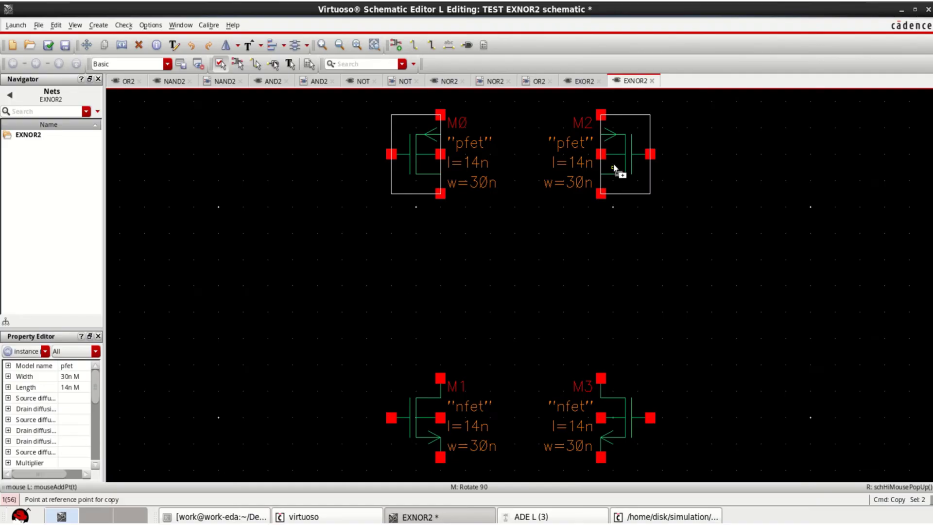
left_click(614, 166)
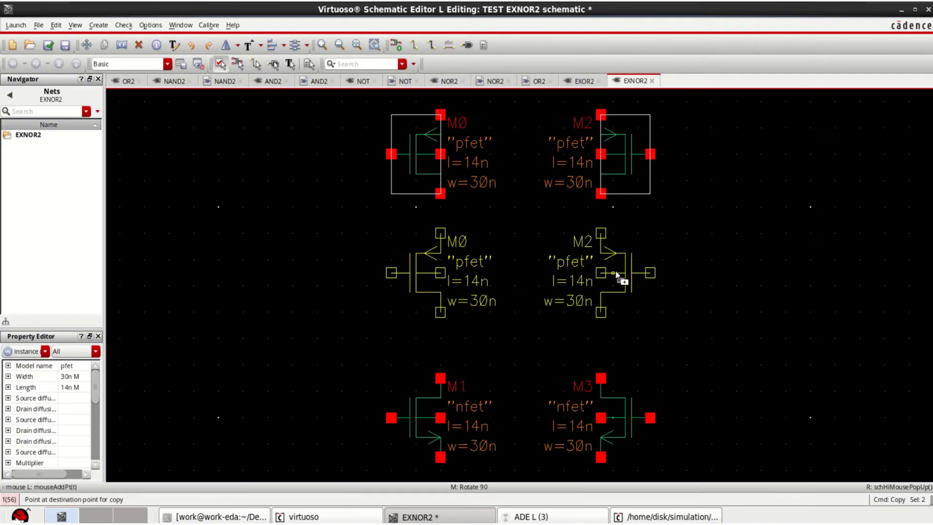
left_click(616, 275)
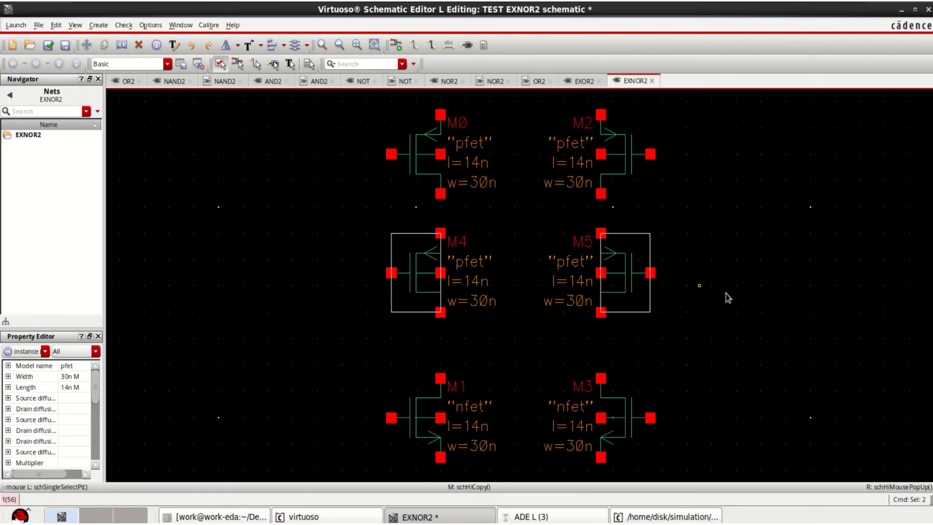
Copy nfets M1 and M3 below them as M6 and M7, then fit the view.
scroll(713, 313, "down", 1, "ctrl")
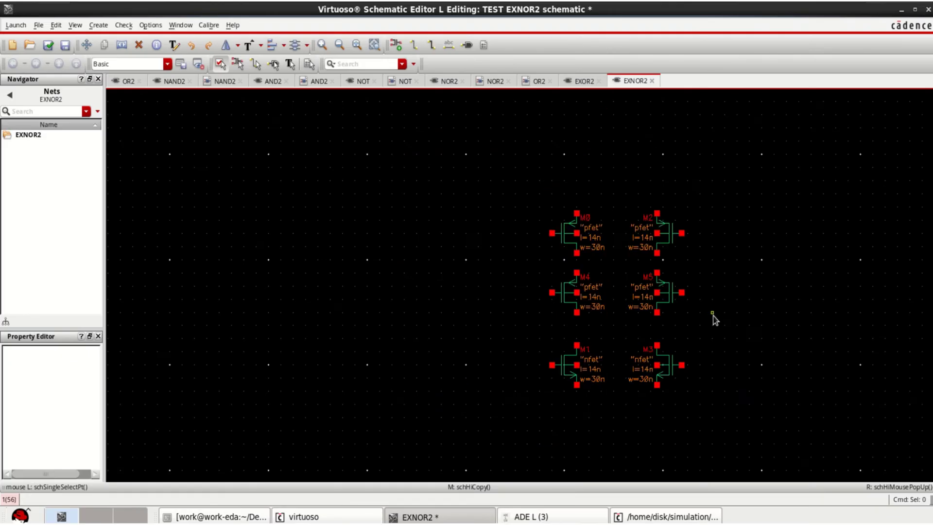
scroll(714, 320, "down", 2, "shift")
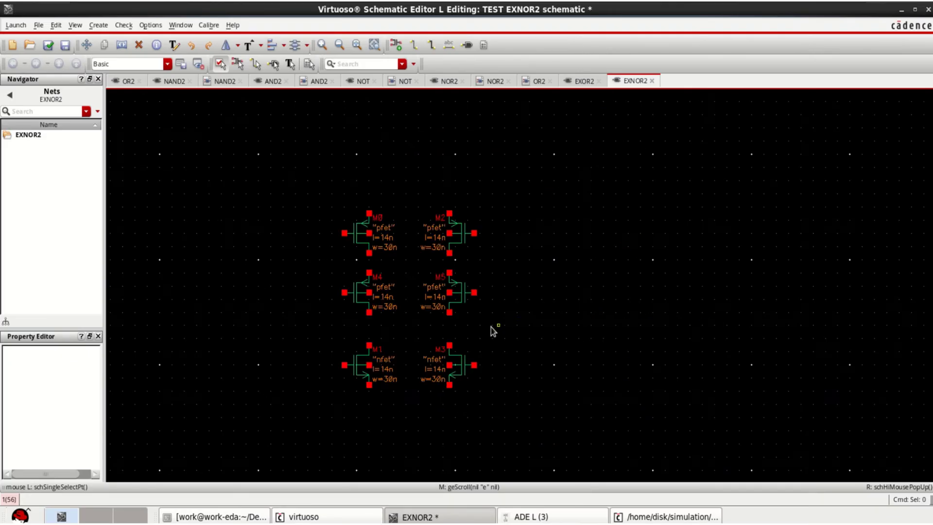
left_click_drag(478, 419, 330, 333)
key("c")
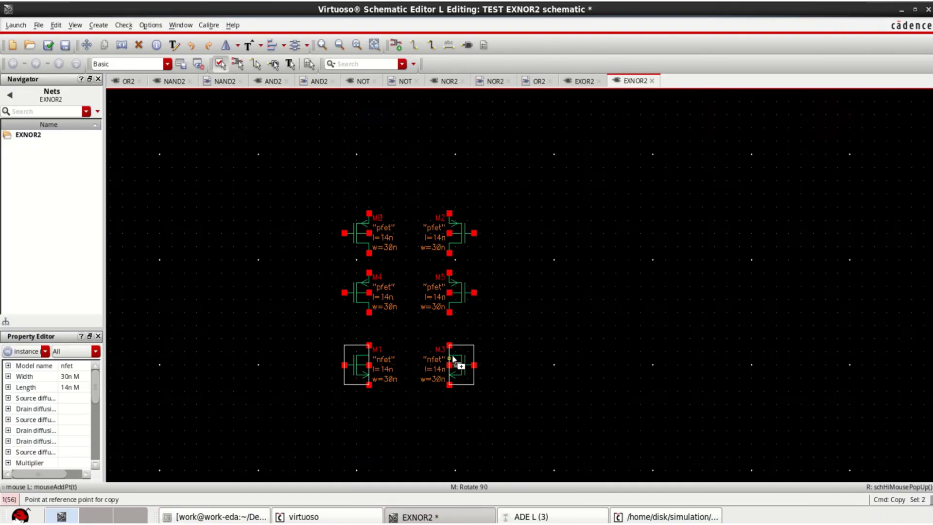
left_click(456, 364)
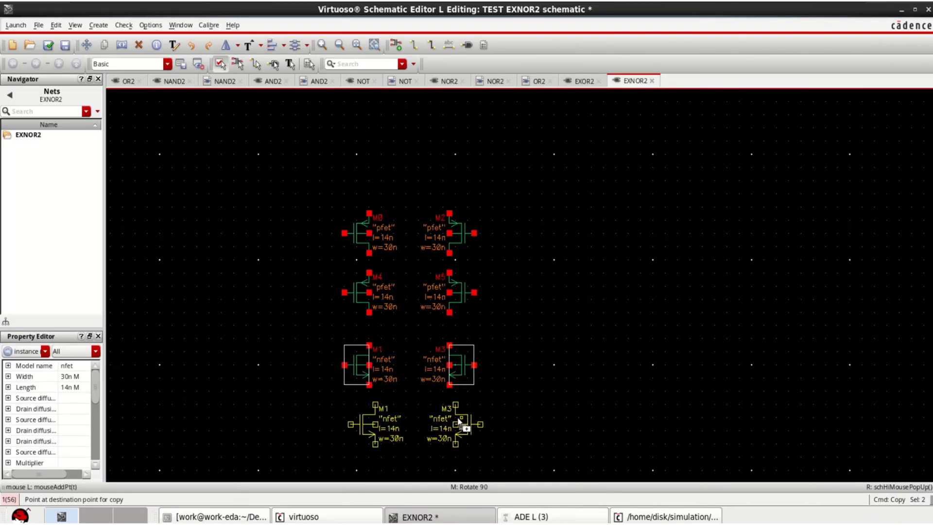
left_click(456, 422)
left_click(553, 412)
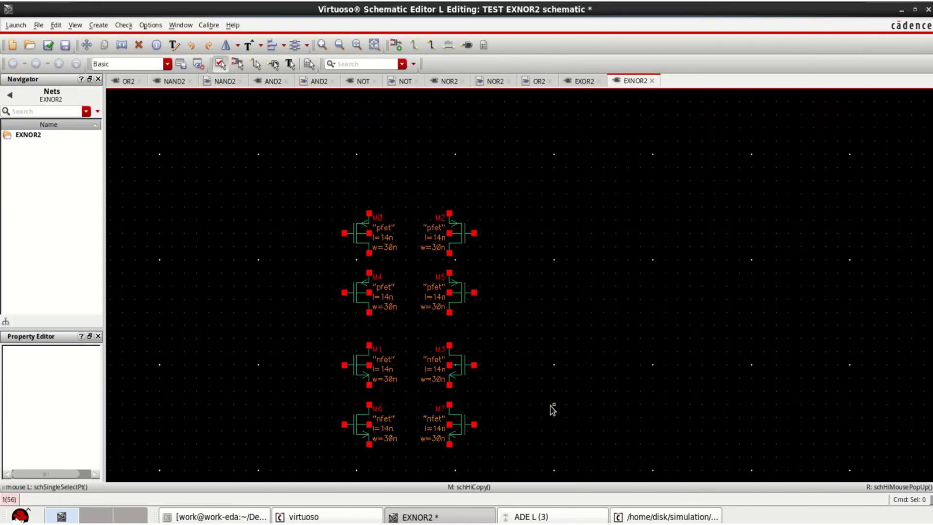
key("f")
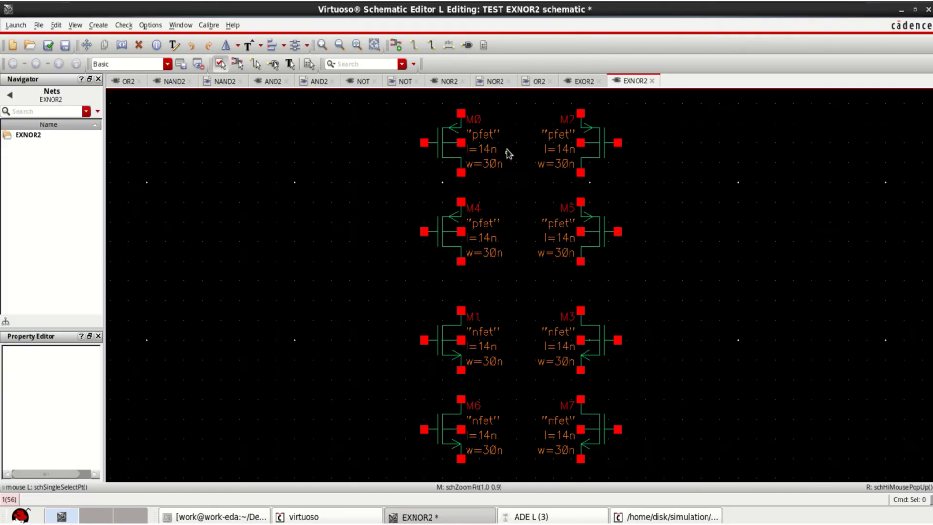
Wire M0 and M2 top-to-top and bottom-to-bottom, tying both bodies to the top wire.
left_click(415, 46)
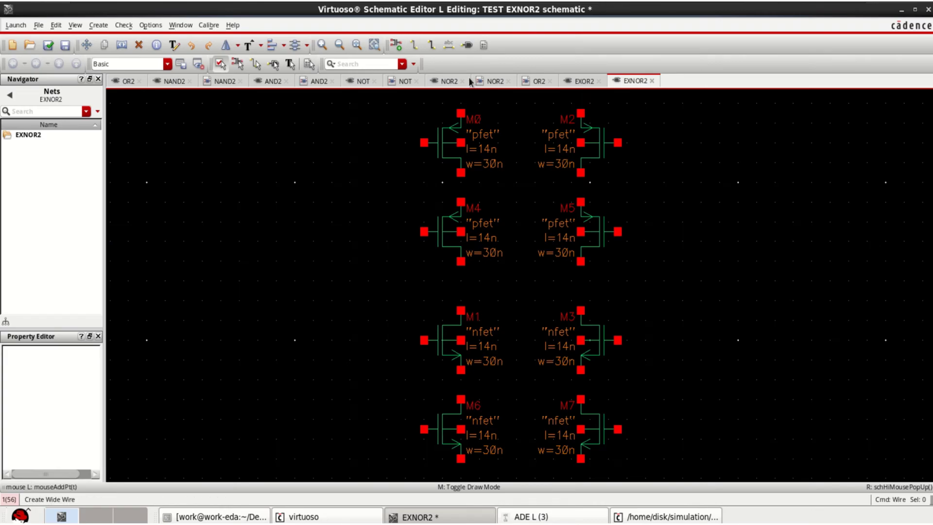
left_click(461, 113)
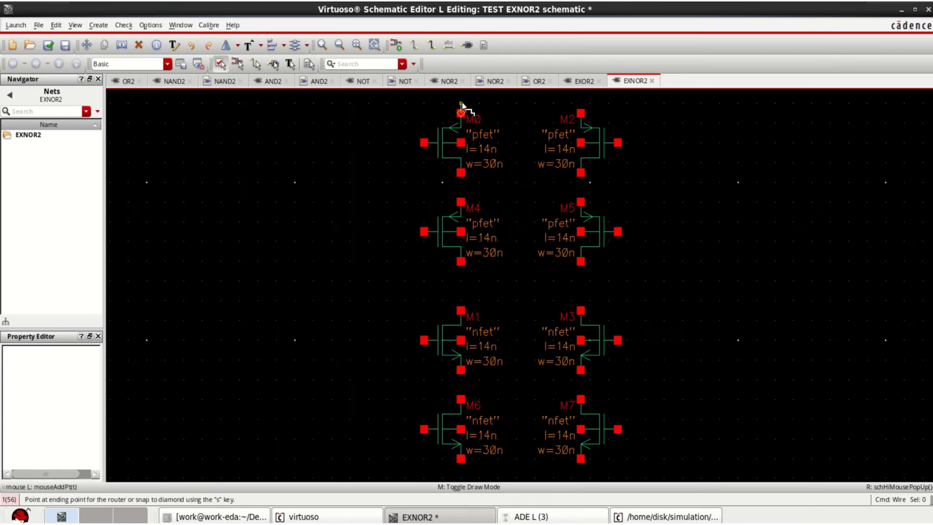
left_click(580, 112)
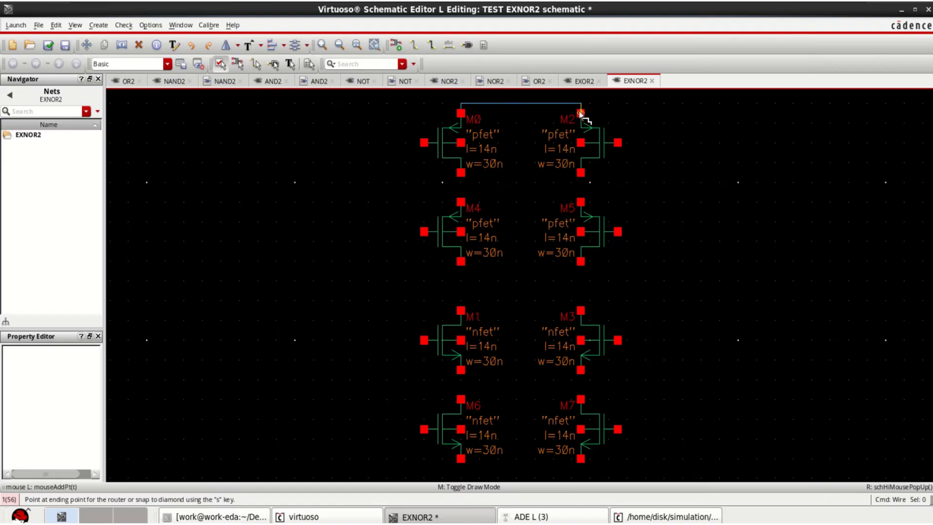
left_click(461, 172)
left_click(581, 180)
left_click(461, 143)
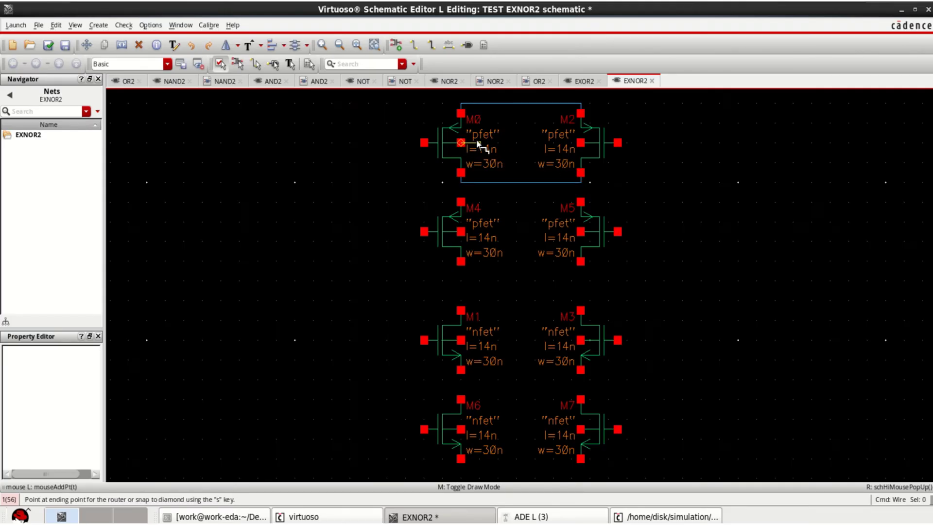
left_click(479, 103)
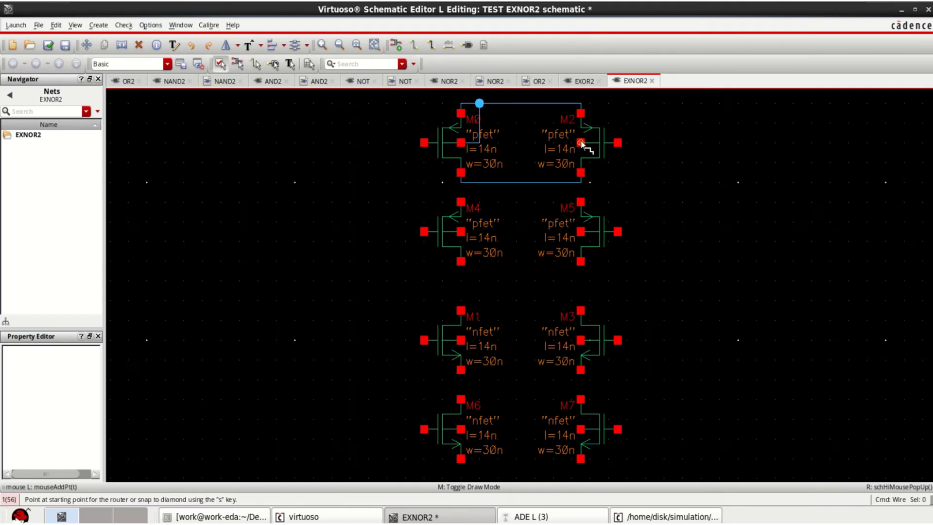
left_click(581, 143)
left_click(562, 103)
Wire M4 and M5 top and bottom pins together and tie their bodies to the upper body wires.
left_click(460, 202)
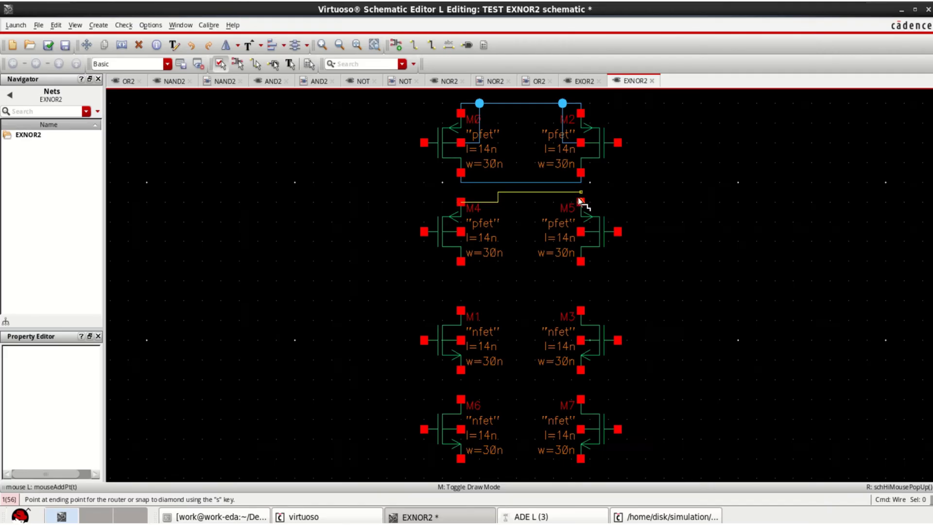
left_click(581, 202)
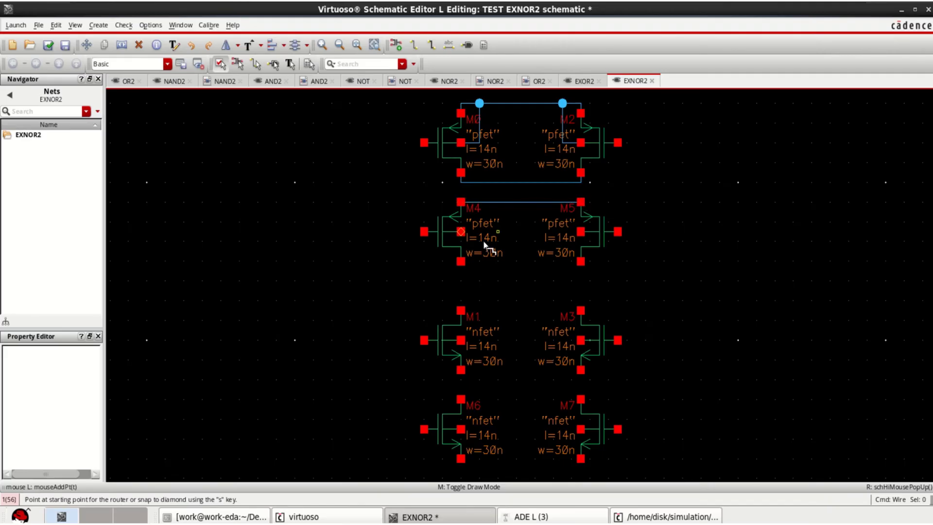
left_click(460, 262)
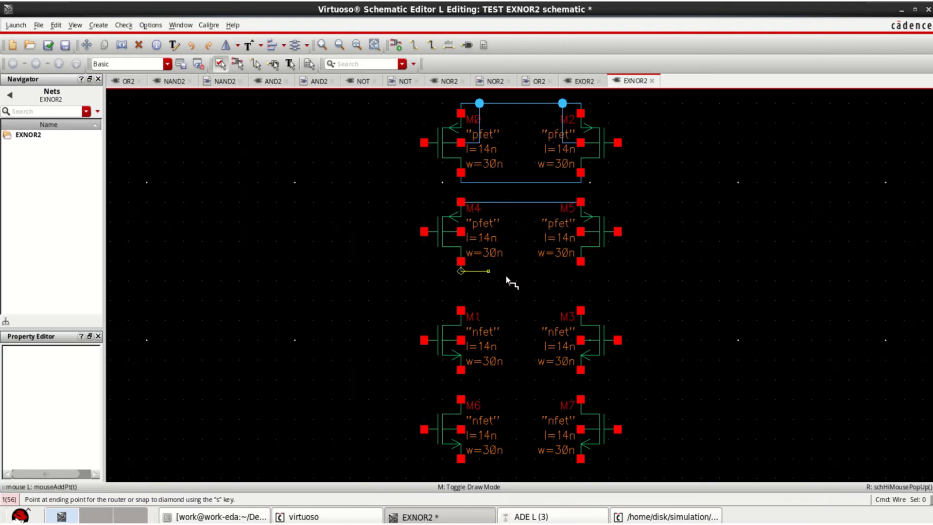
left_click(580, 262)
left_click(462, 233)
left_click(480, 144)
left_click(563, 144)
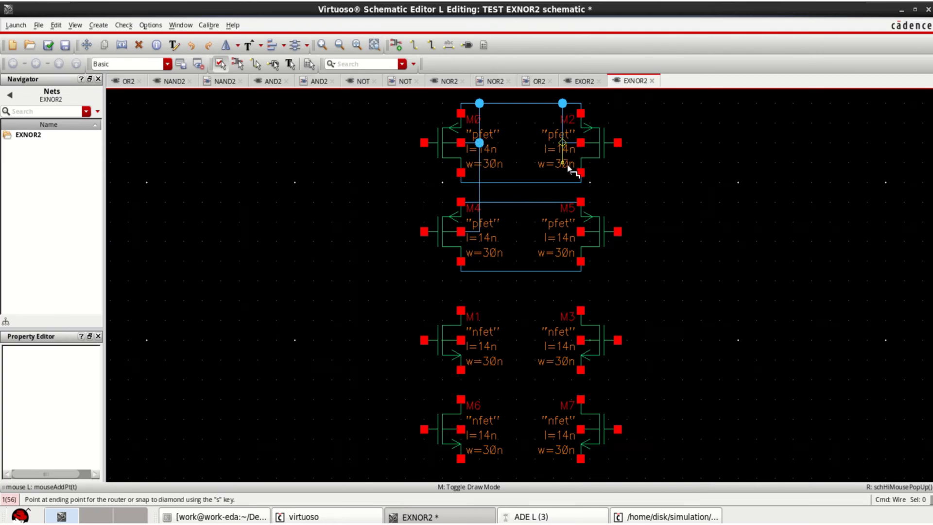
left_click(568, 234)
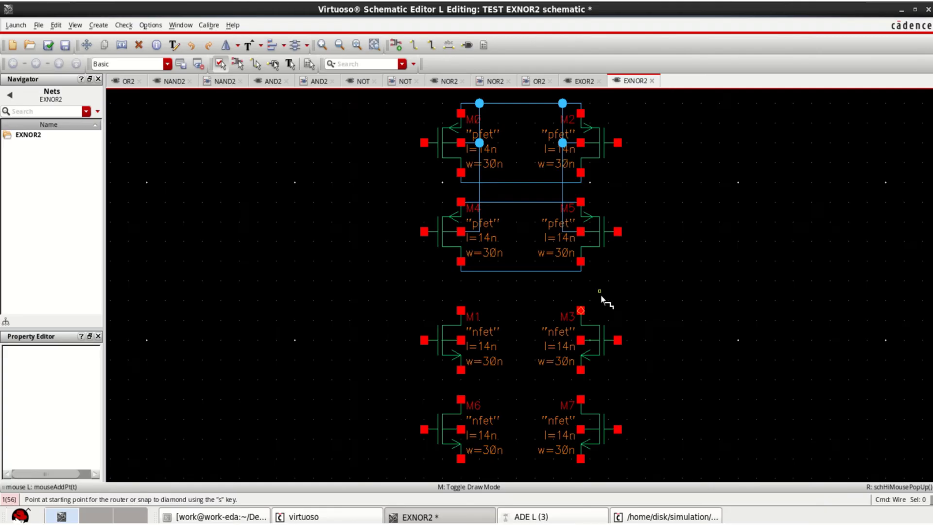
Join M1 and M3 top pins to the pfet bottom wire and run an output wire right.
left_click(460, 310)
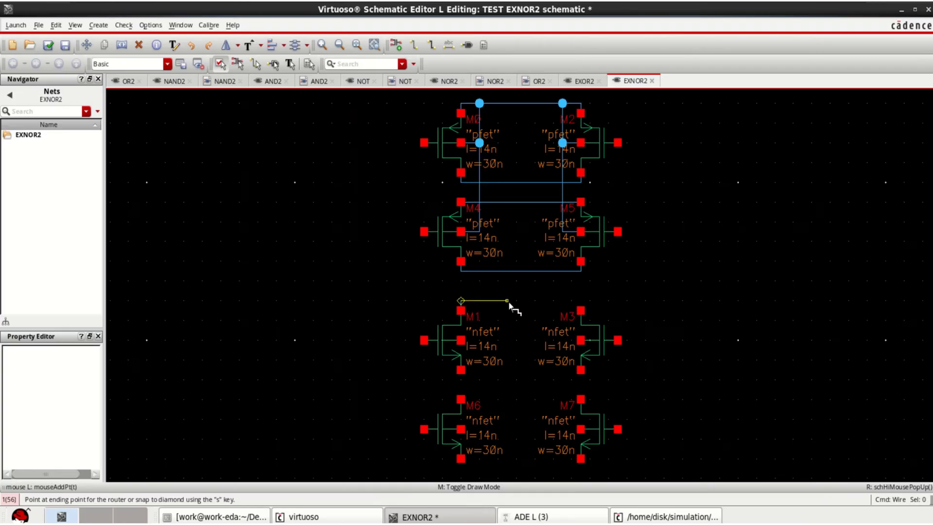
left_click(586, 306)
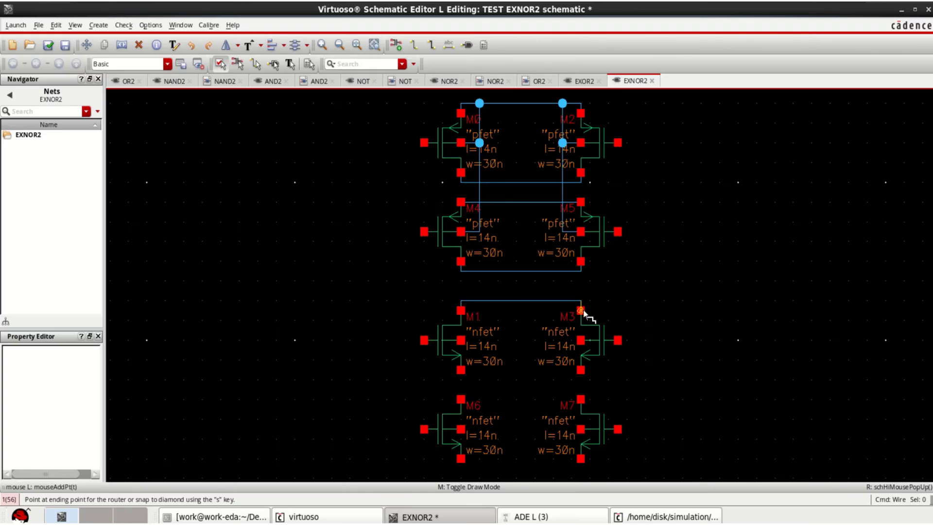
left_click(525, 271)
left_click(526, 301)
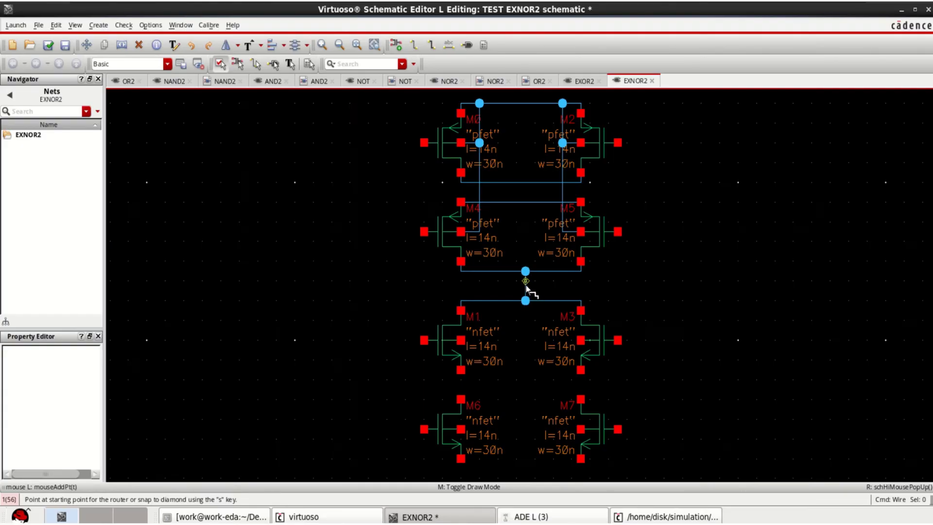
left_click(526, 285)
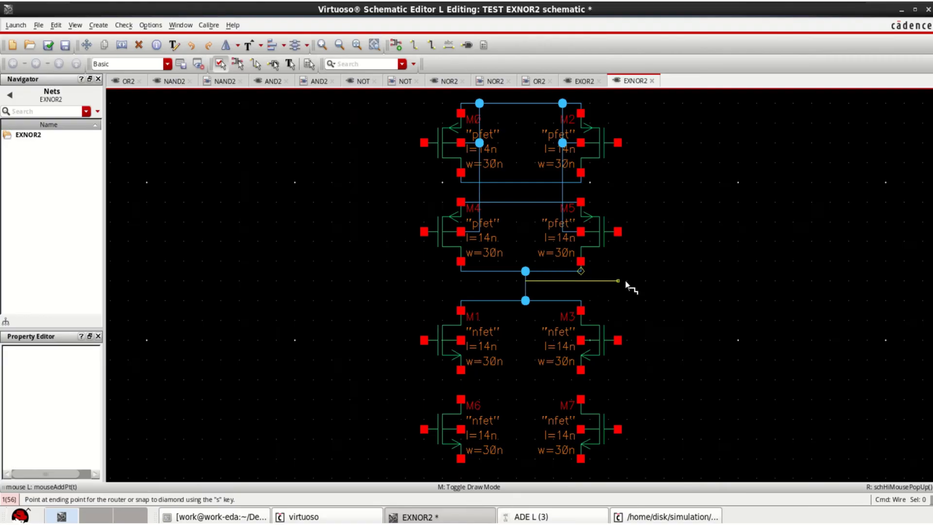
left_click(664, 280)
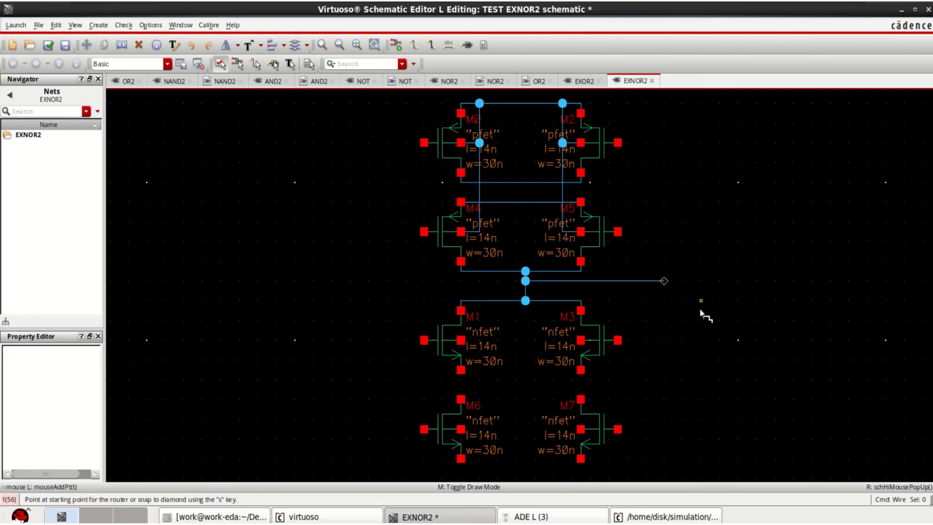
Connect M1 to M6 and M3 to M7, with body wires down to M6 and M7.
left_click(461, 370)
left_click(461, 399)
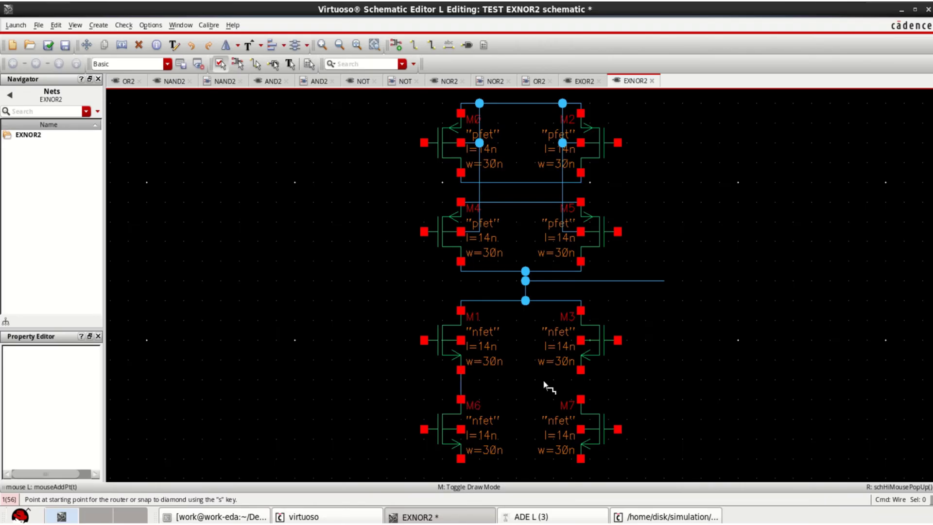
left_click(583, 372)
left_click(579, 402)
left_click(463, 341)
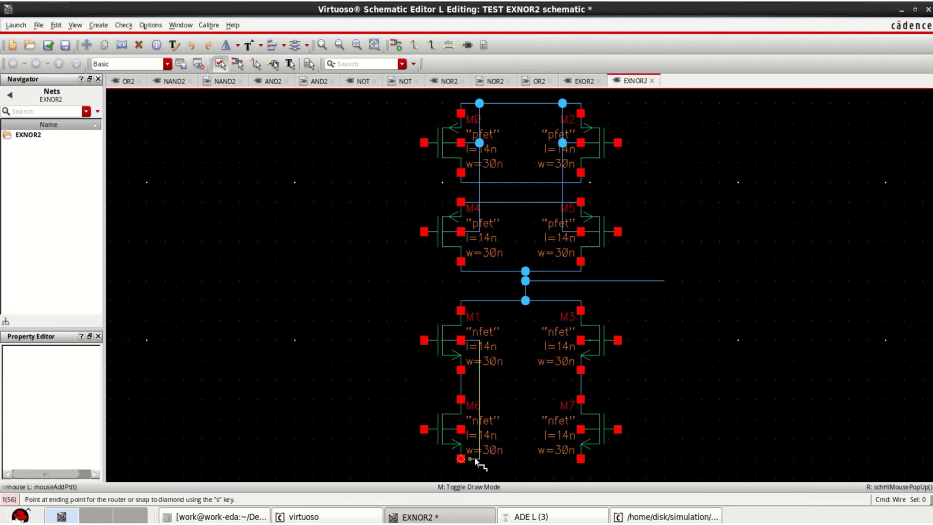
left_click(461, 459)
left_click(479, 429)
left_click(478, 430)
left_click(580, 340)
left_click(565, 469)
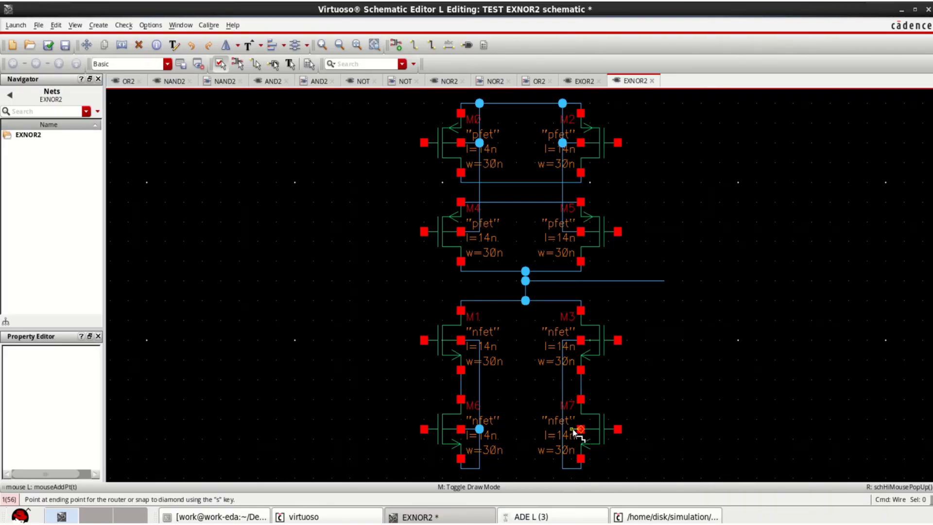
left_click(562, 428)
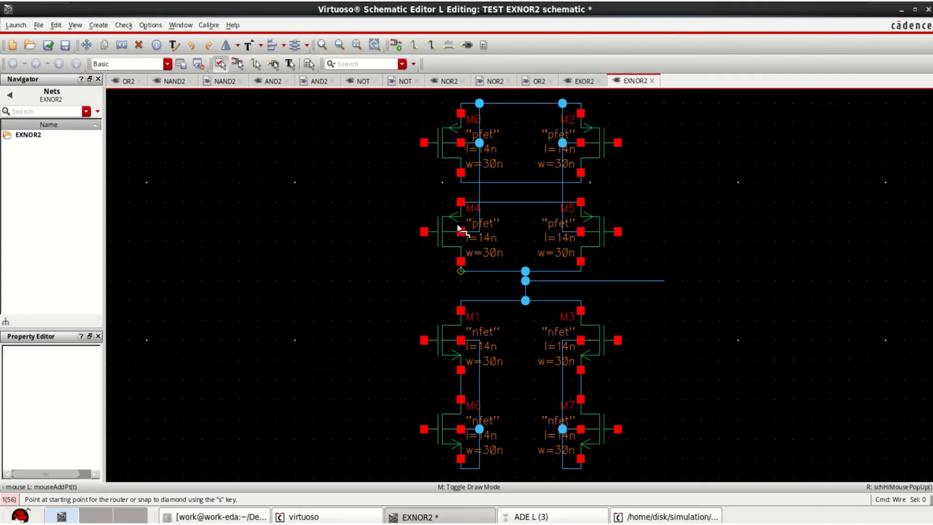
Draw short input stubs on the gates of pfets M0, M2, M4 and M5.
left_click(424, 144)
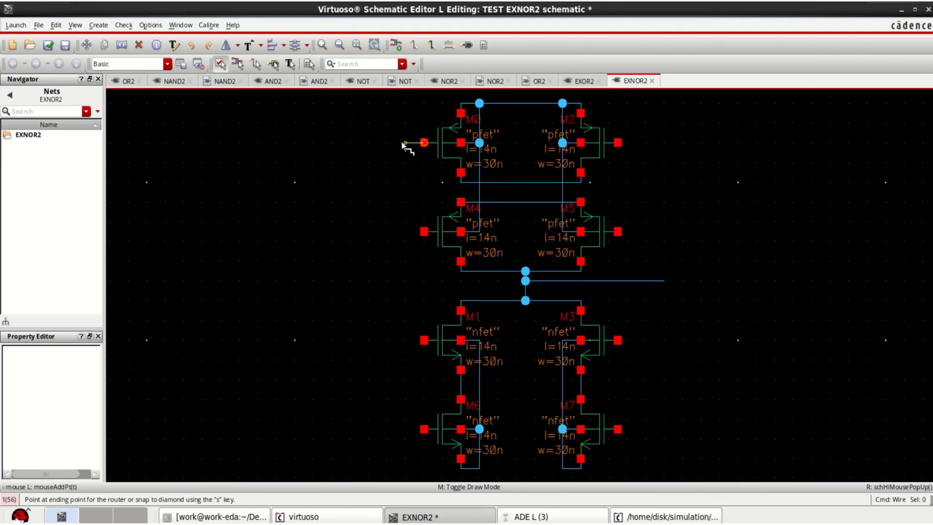
left_click(404, 143)
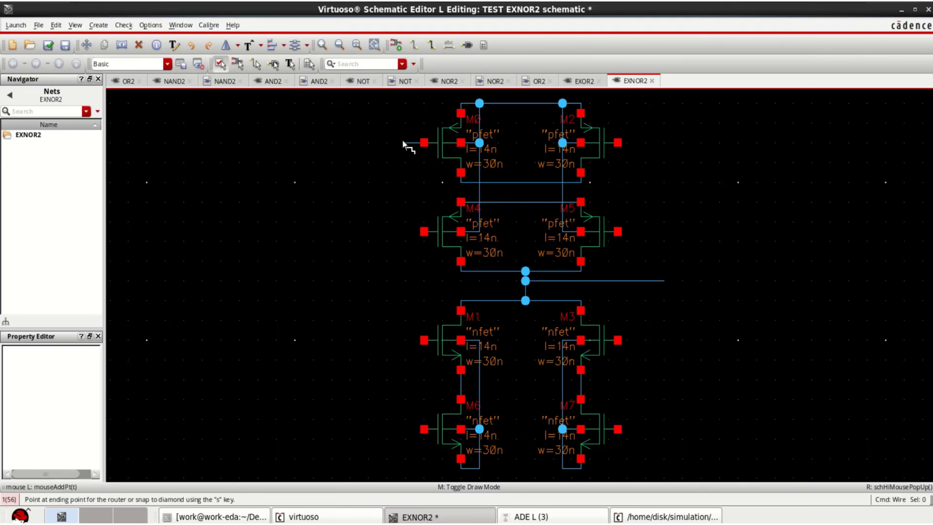
left_click(618, 144)
left_click(637, 143)
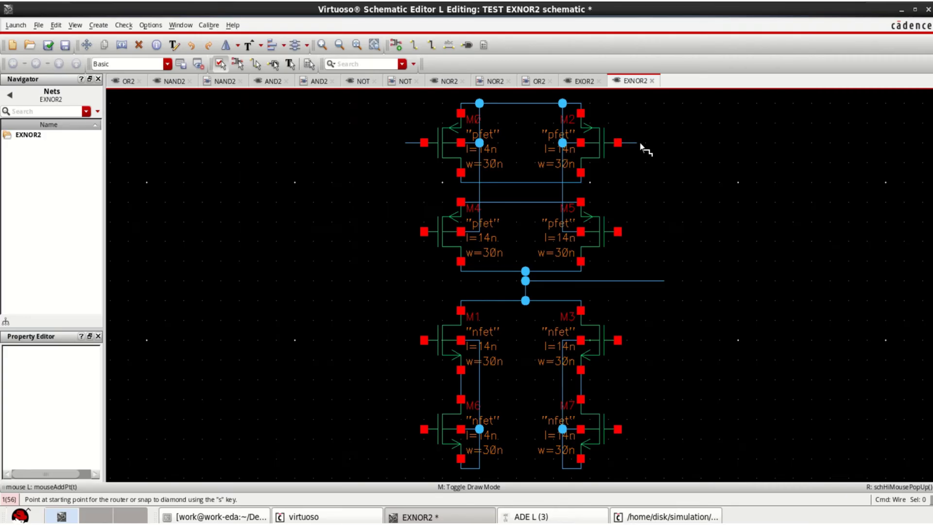
left_click(424, 232)
left_click(406, 232)
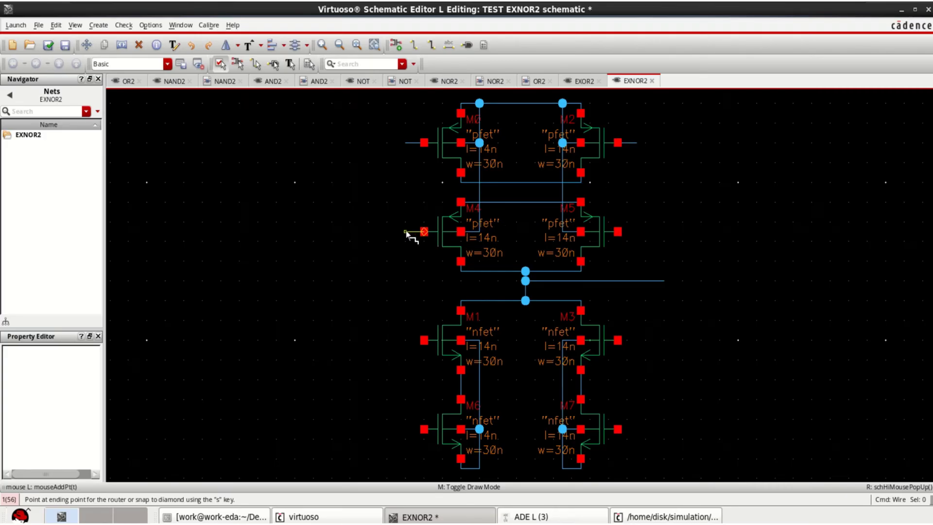
left_click(617, 231)
left_click(635, 232)
Draw short input stubs on the gates of nfets M1, M3, M6 and M7.
left_click(424, 340)
left_click(404, 339)
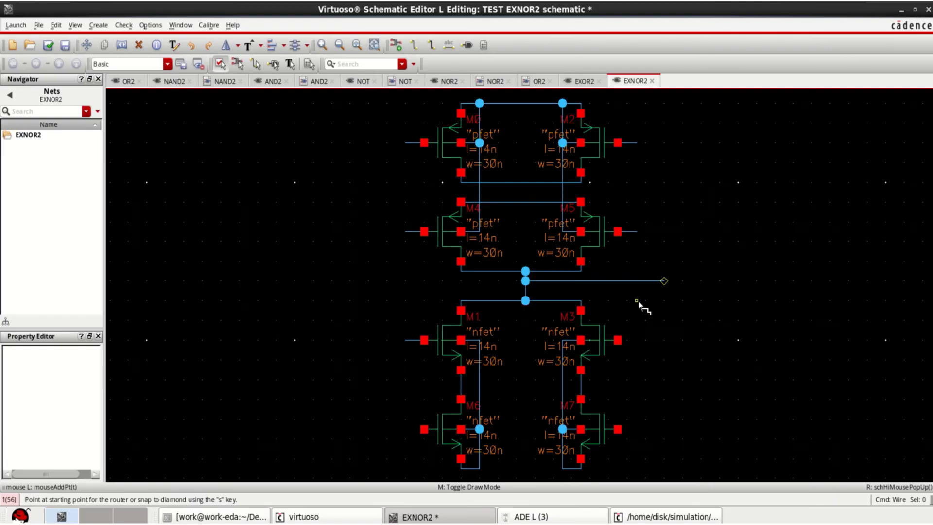
left_click(623, 341)
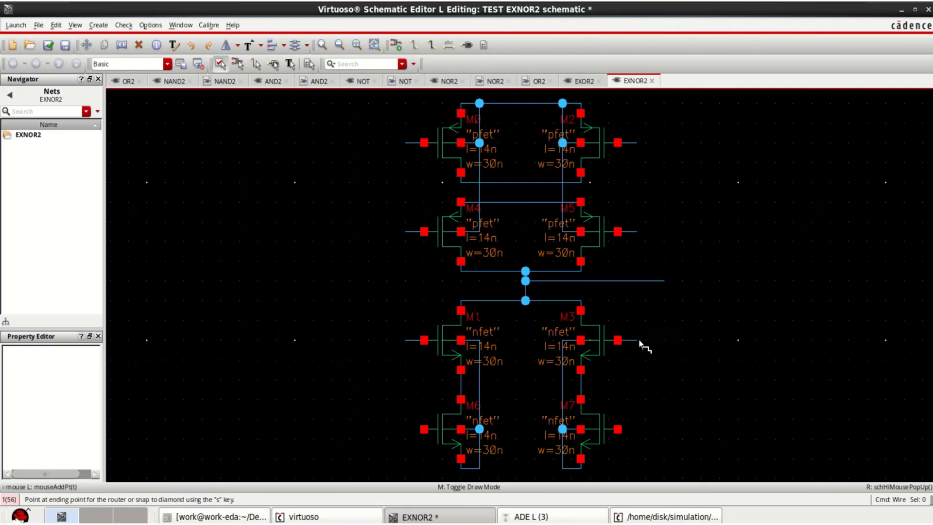
left_click(640, 342)
left_click(424, 429)
left_click(404, 429)
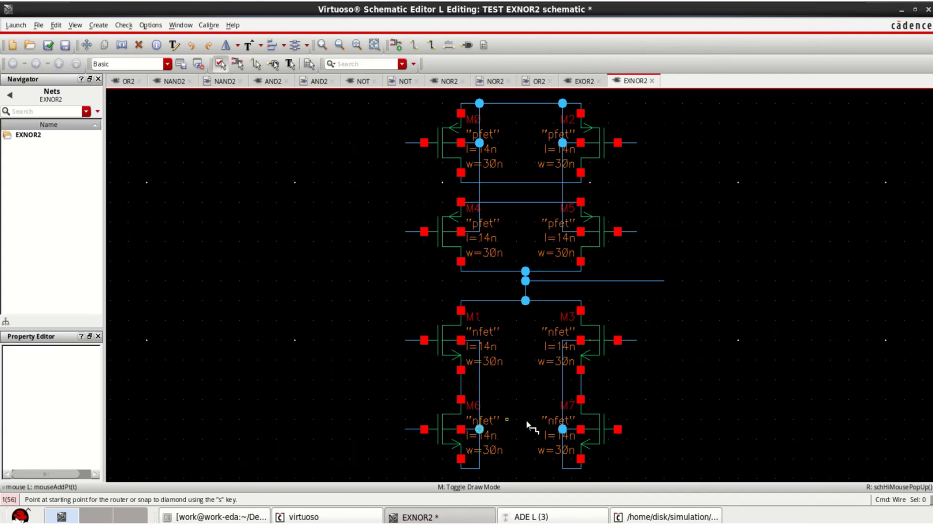
left_click(618, 430)
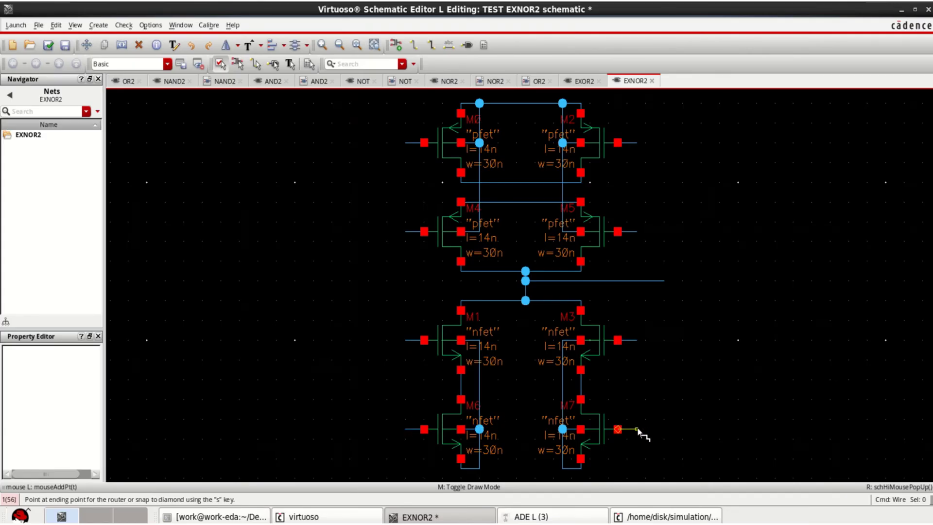
left_click(638, 430)
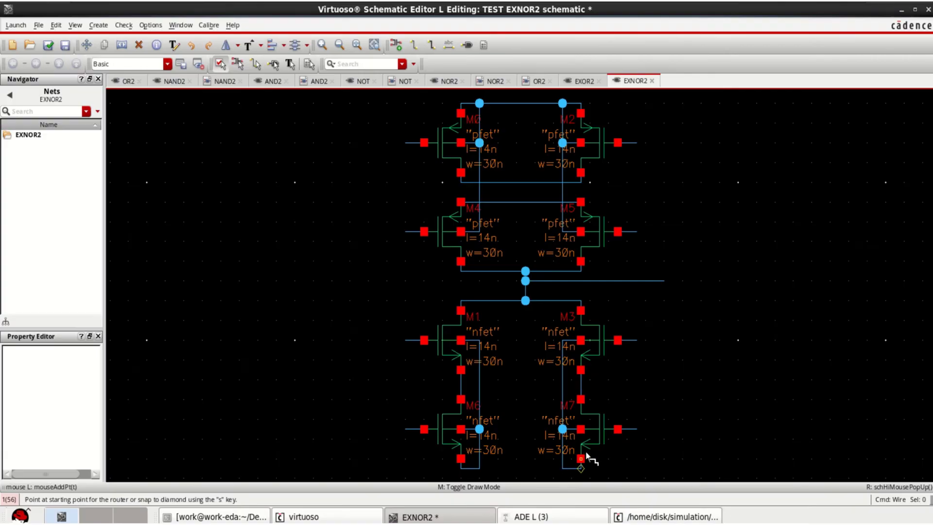
Wire the M6 and M7 bottom sources together and fit the circuit in view.
scroll(586, 453, "down", 3, "ctrl")
scroll(597, 442, "down", 1)
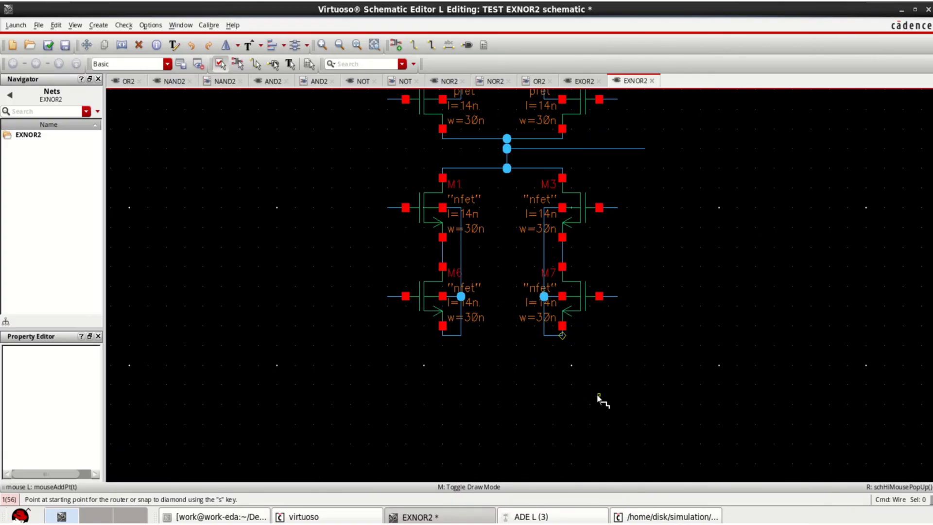
left_click(461, 335)
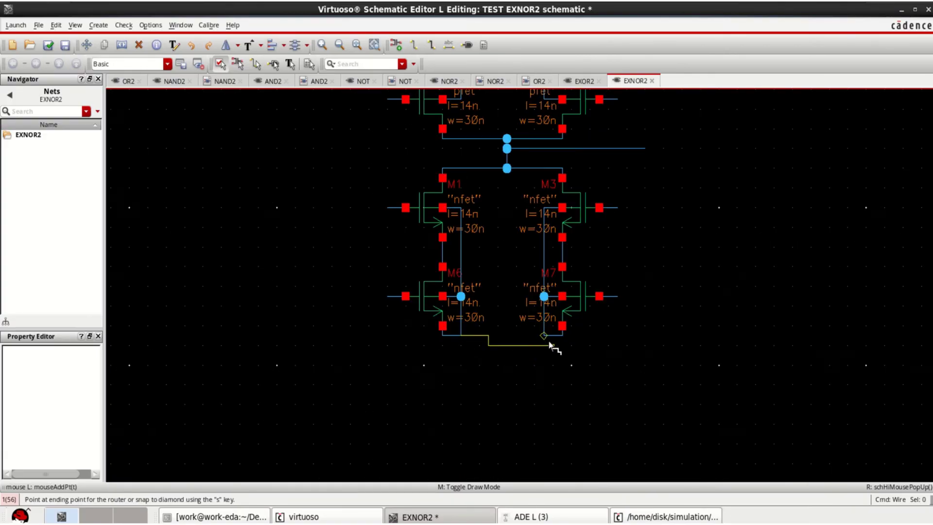
left_click(542, 335)
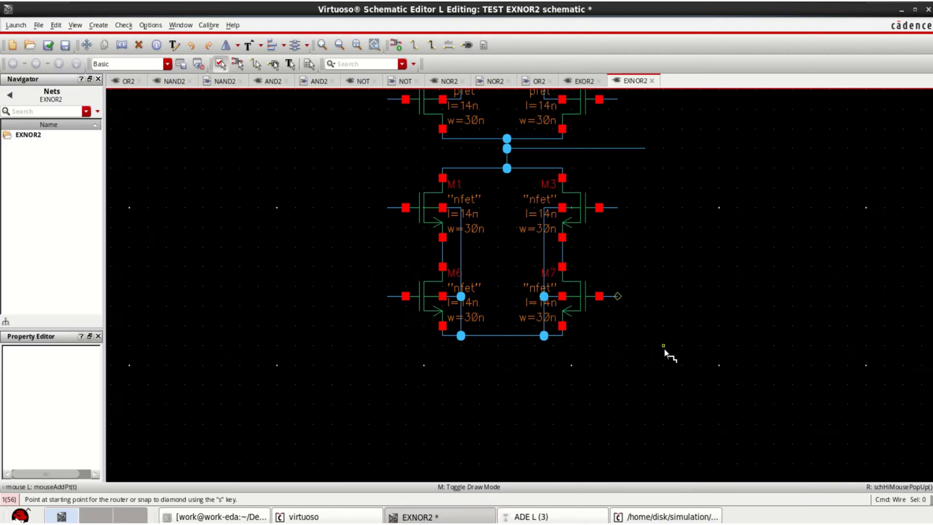
key("Escape")
key("f")
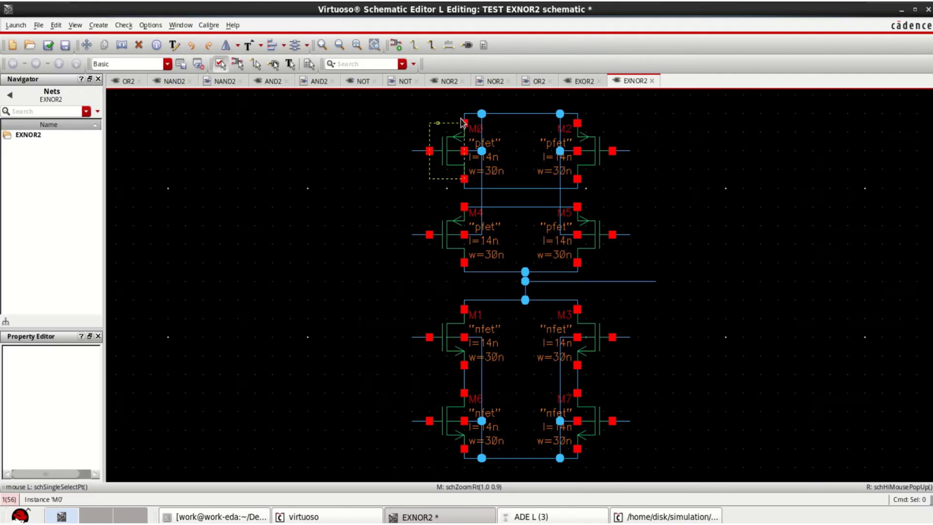
Name the pfet gate wires A on M0, Bi on M2, Ai on M4 and B on M5.
left_click(449, 45)
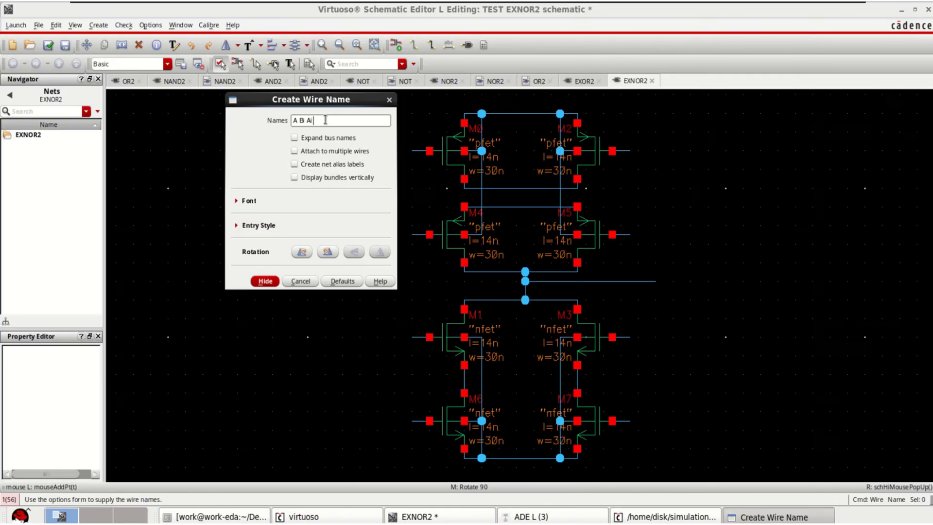
left_click(262, 282)
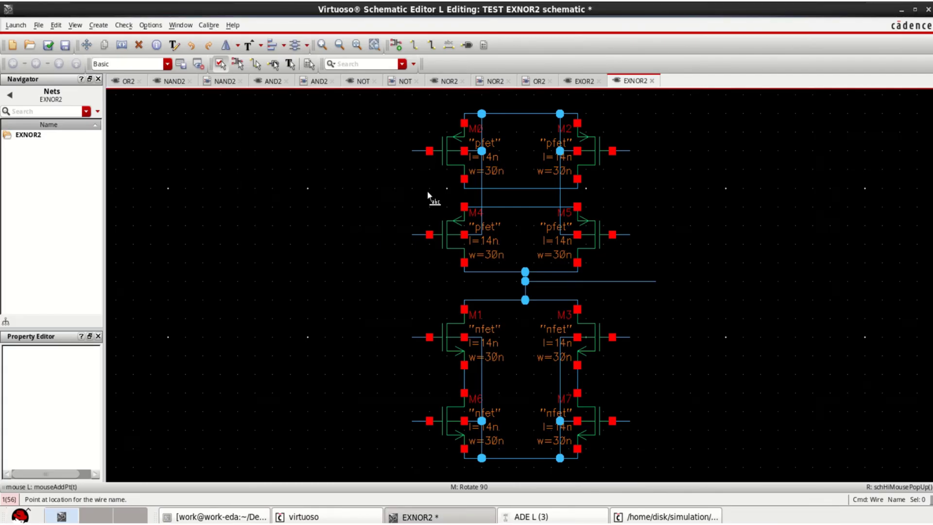
left_click(423, 151)
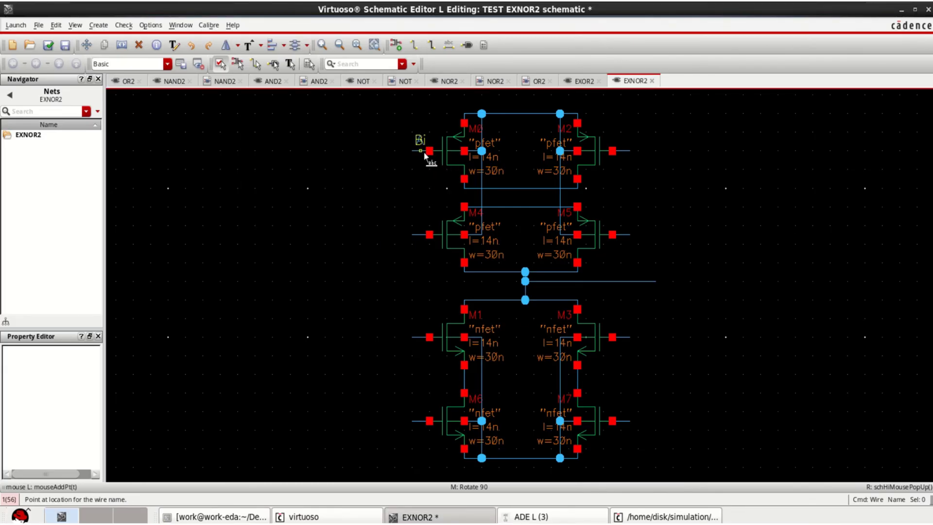
left_click(622, 151)
left_click(624, 237)
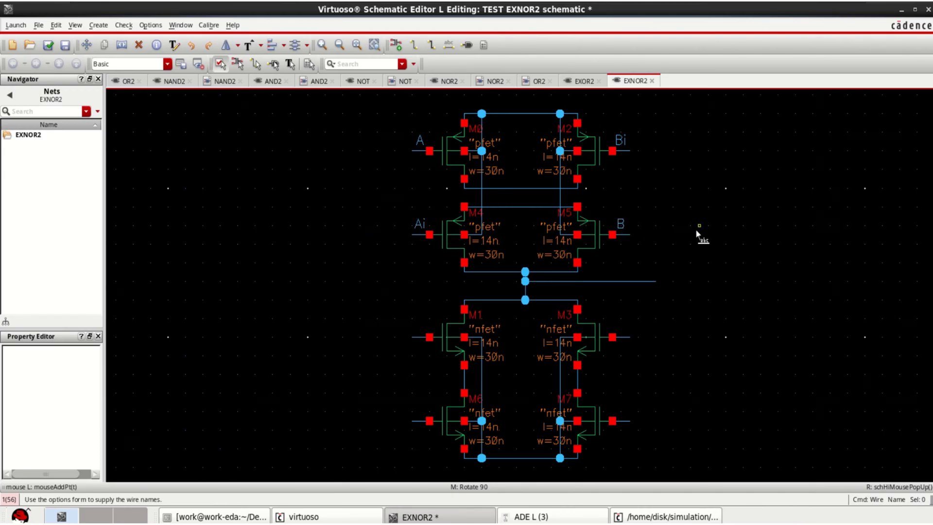
key("Escape")
Draw a vertical wire joining the M0/M2 bottom net to the M4/M5 top net.
left_click(416, 46)
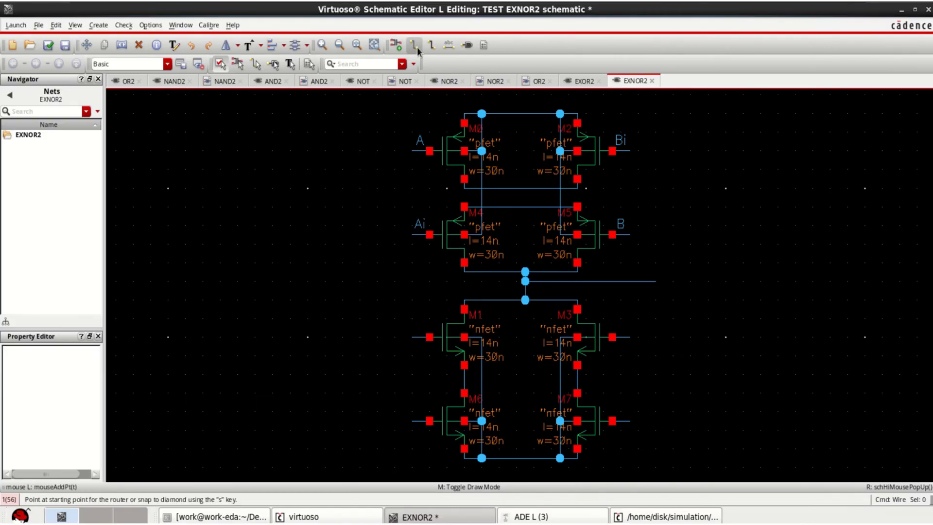
left_click(517, 188)
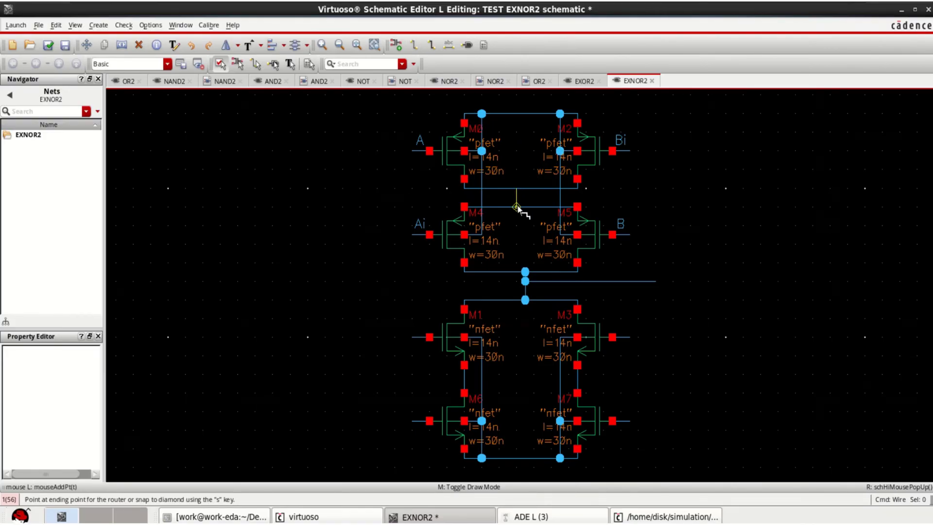
left_click(516, 207)
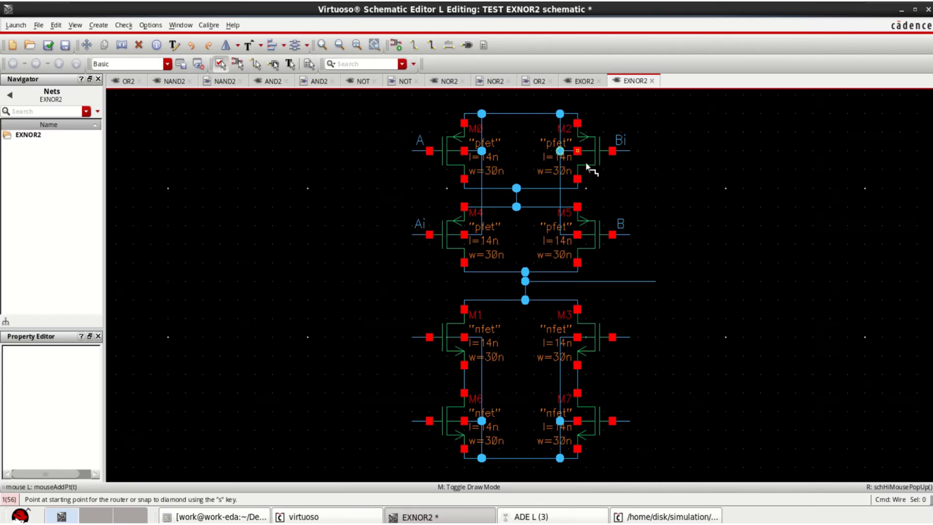
Name the nfet gate wires A on M1, Ai on M3, Bi on M6 and B on M7.
left_click(448, 46)
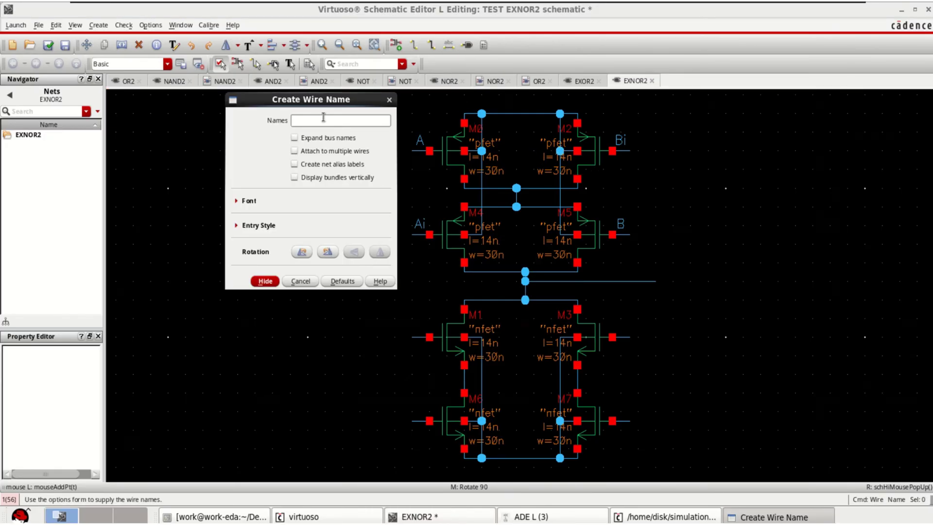
type("A Bi Ai B")
left_click(264, 281)
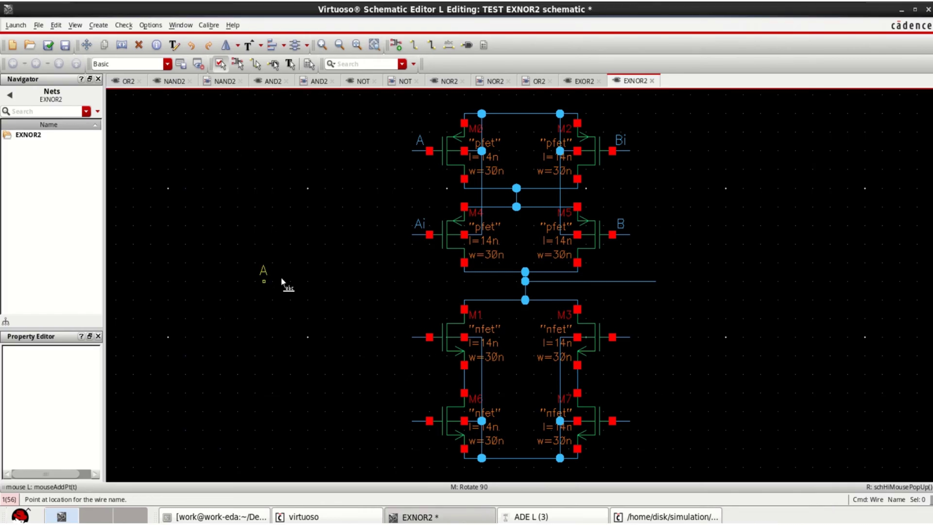
left_click(418, 340)
left_click(623, 336)
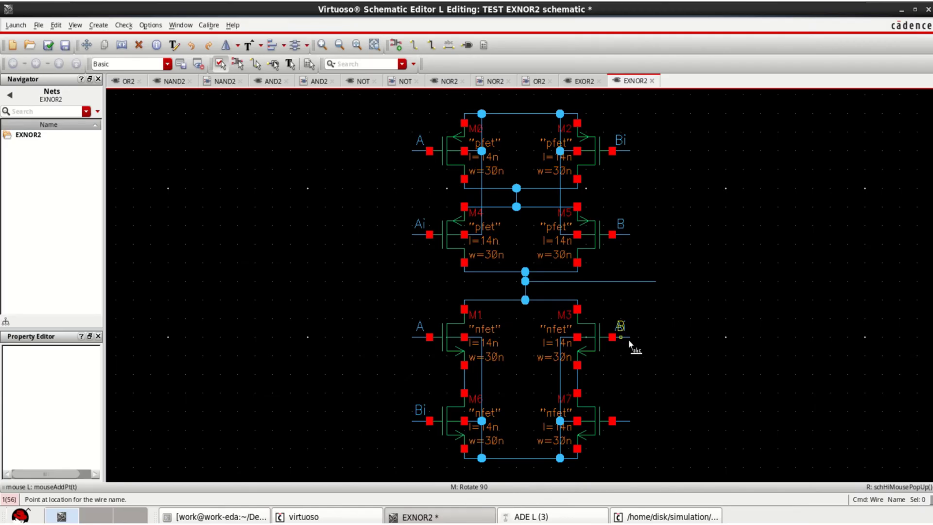
left_click(623, 423)
key("Escape")
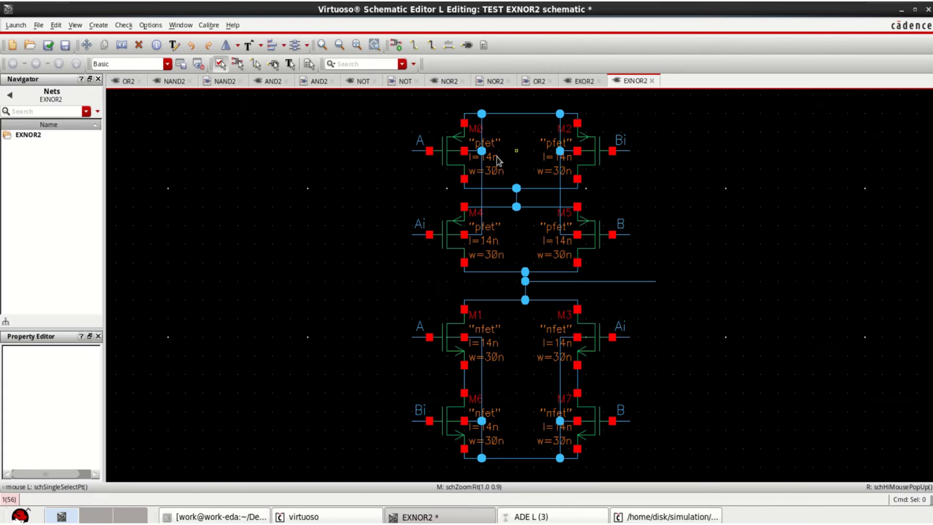
Copy transistors M4 and M1 to the left as a new pfet M8 and nfet M9.
left_click(453, 154)
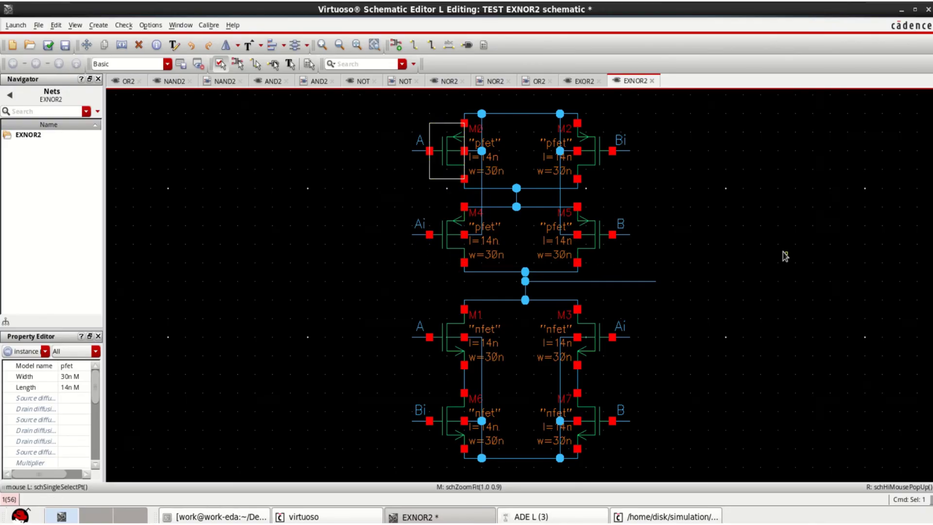
left_click(729, 256)
left_click(454, 244)
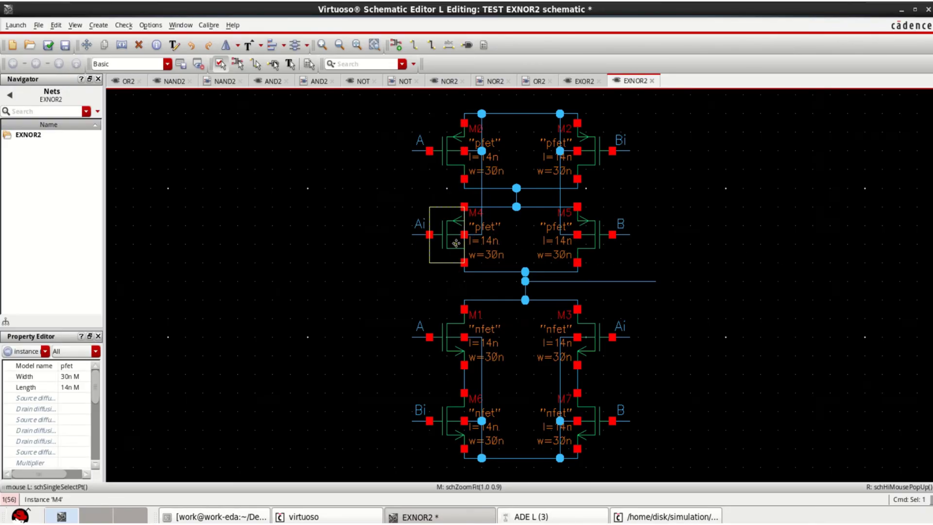
left_click(449, 333, "shift")
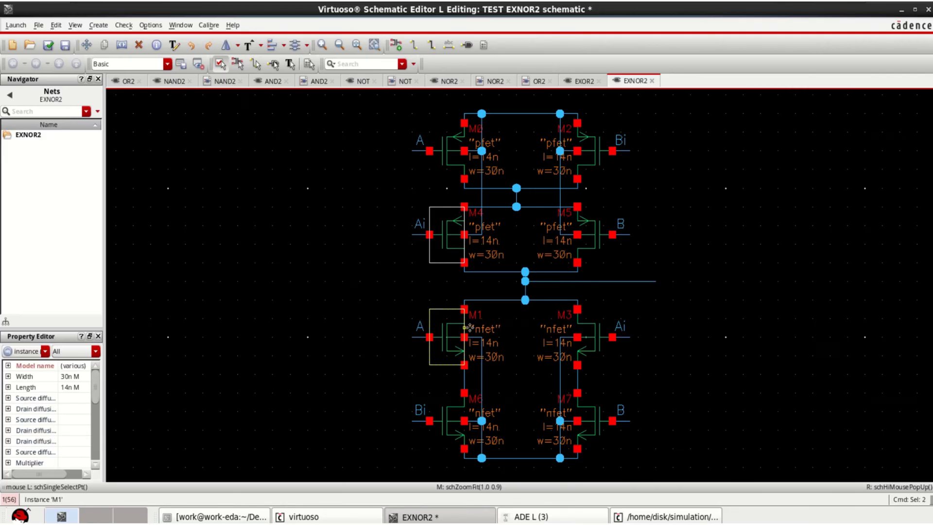
key("c")
left_click(453, 339)
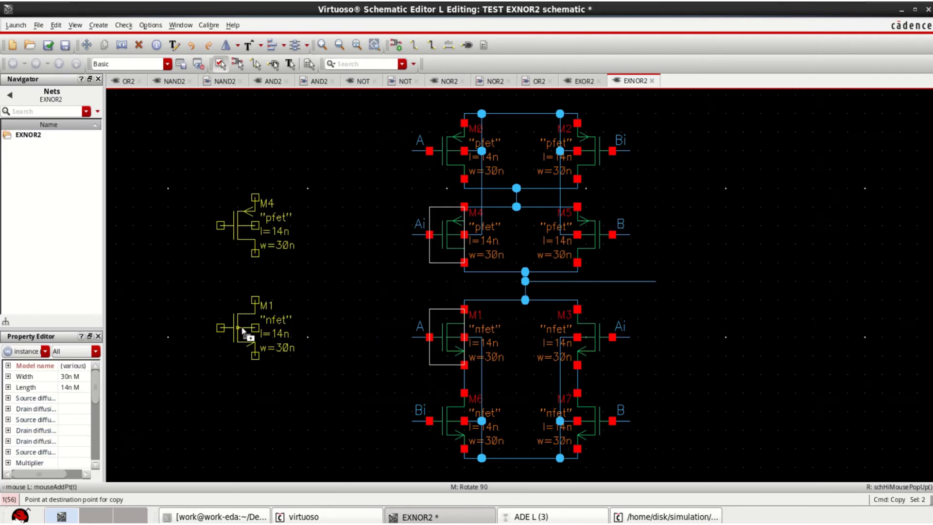
left_click(243, 330)
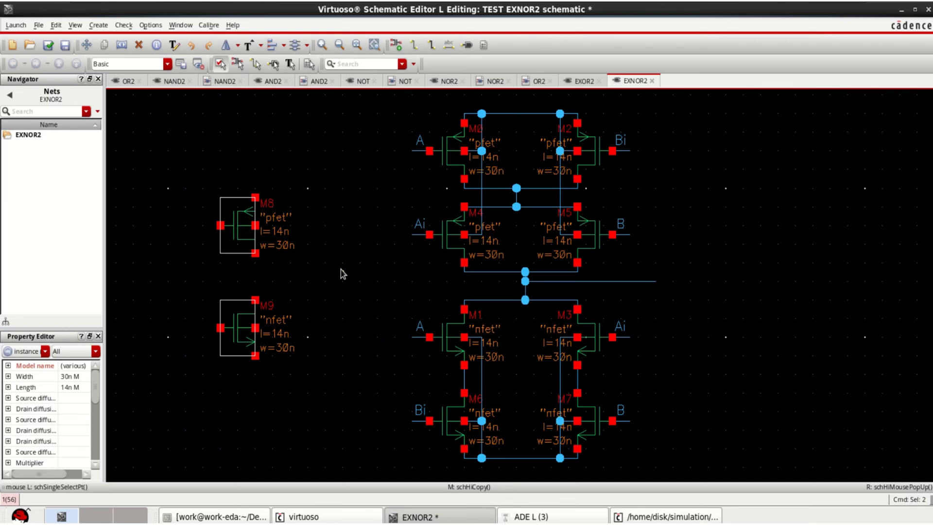
Wire M8 and M9 gates and drains together, tying each body to its source.
key("w")
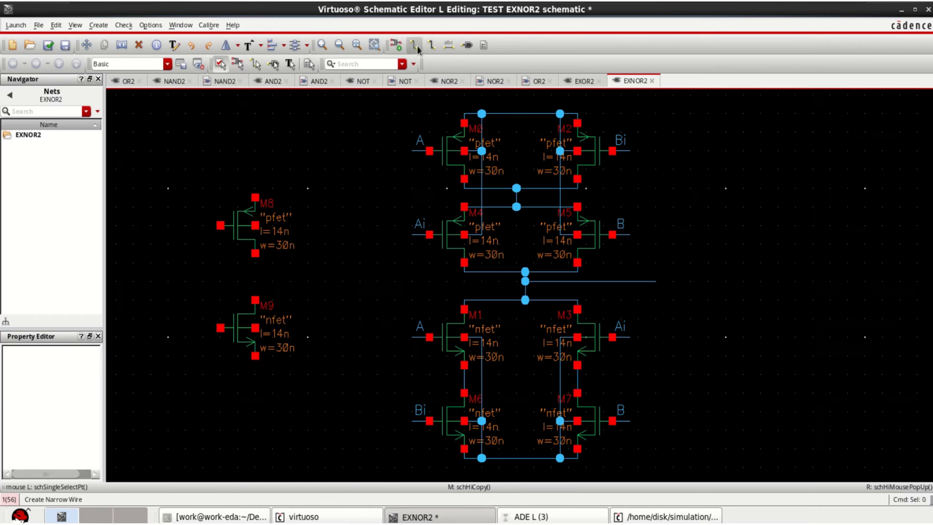
left_click(221, 226)
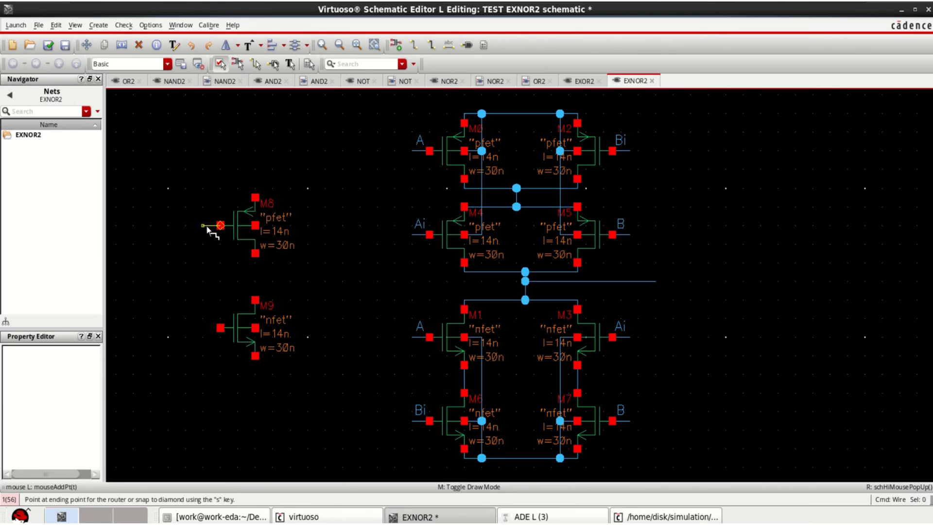
left_click(220, 327)
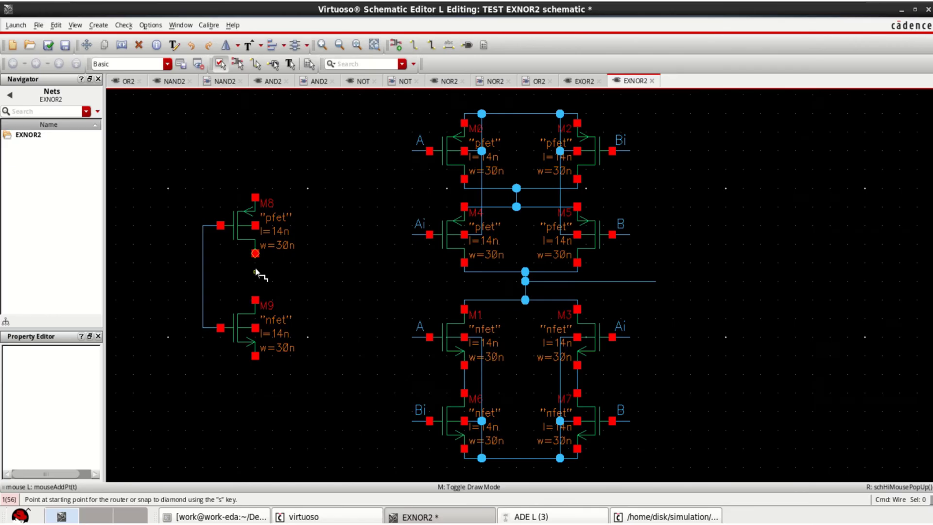
left_click(255, 264)
left_click(257, 301)
left_click(265, 227)
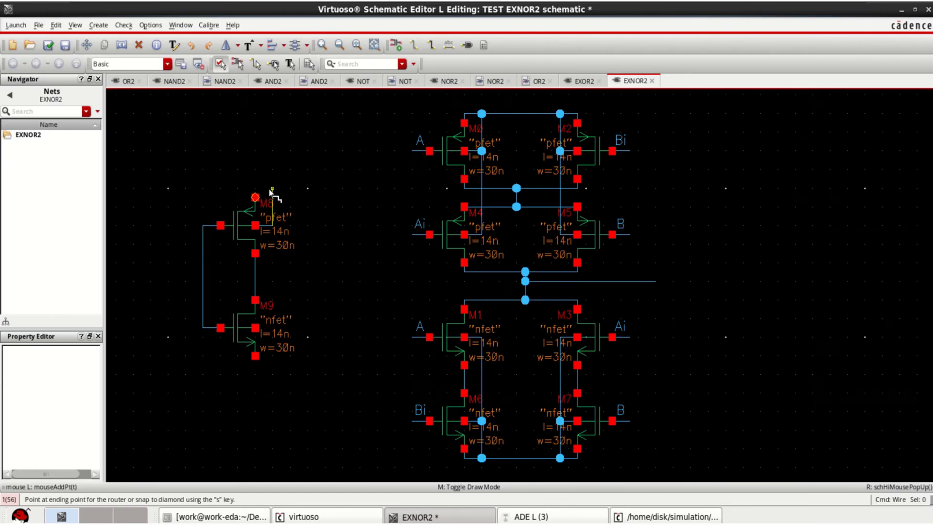
left_click(255, 197)
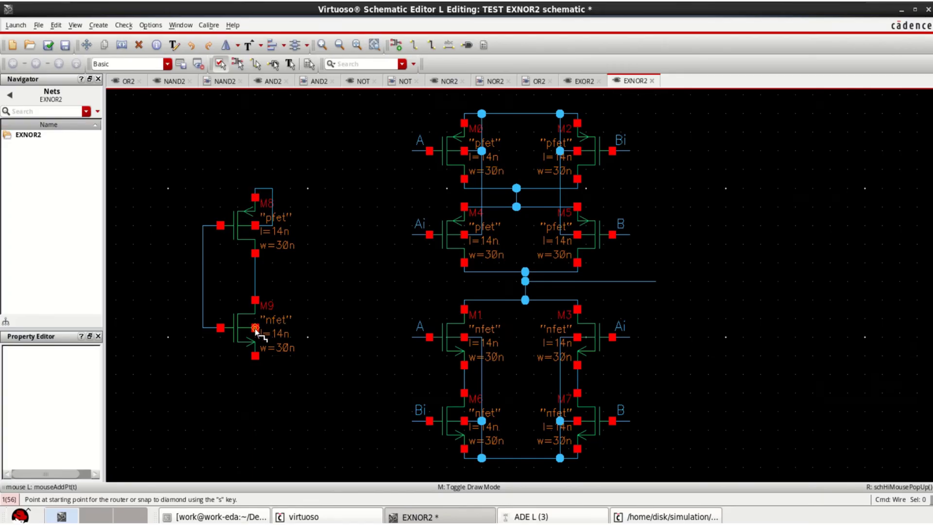
left_click(255, 328)
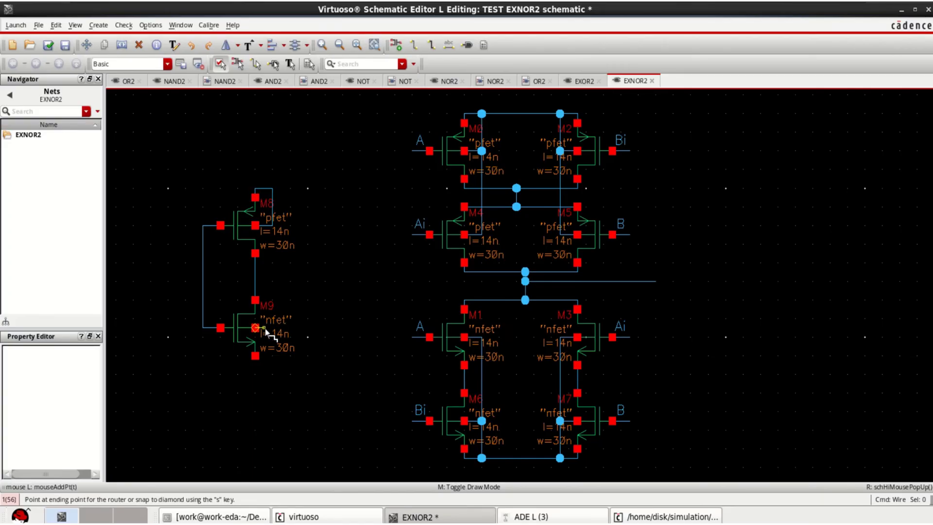
left_click(255, 356)
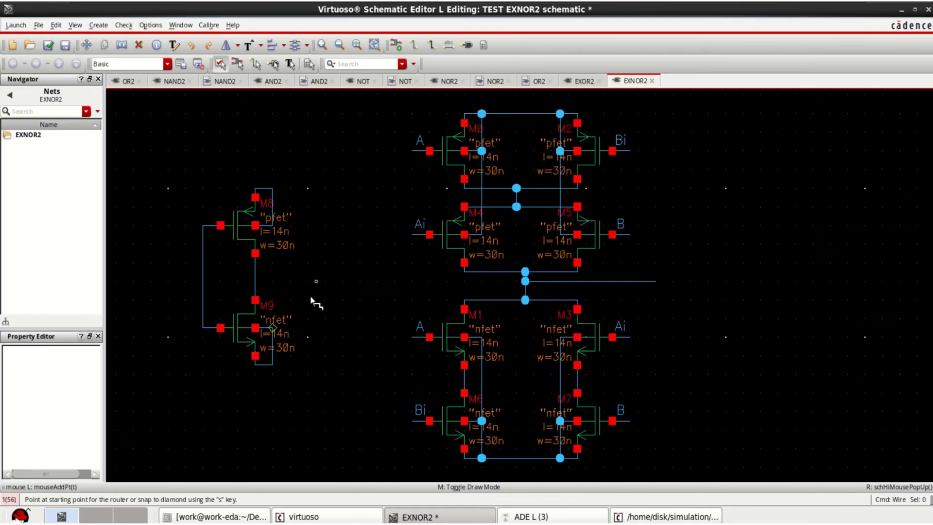
key("Escape")
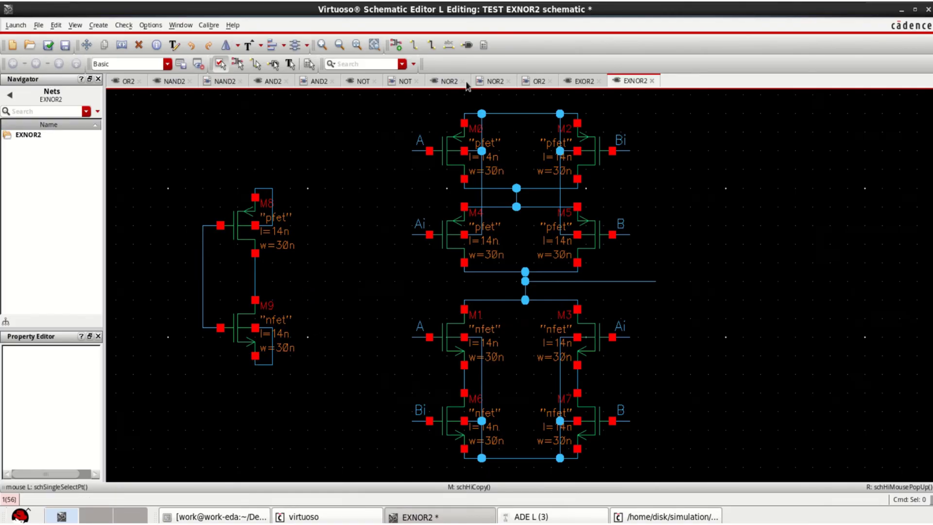
Place an input pin named A to the left of the inverter.
left_click(466, 45)
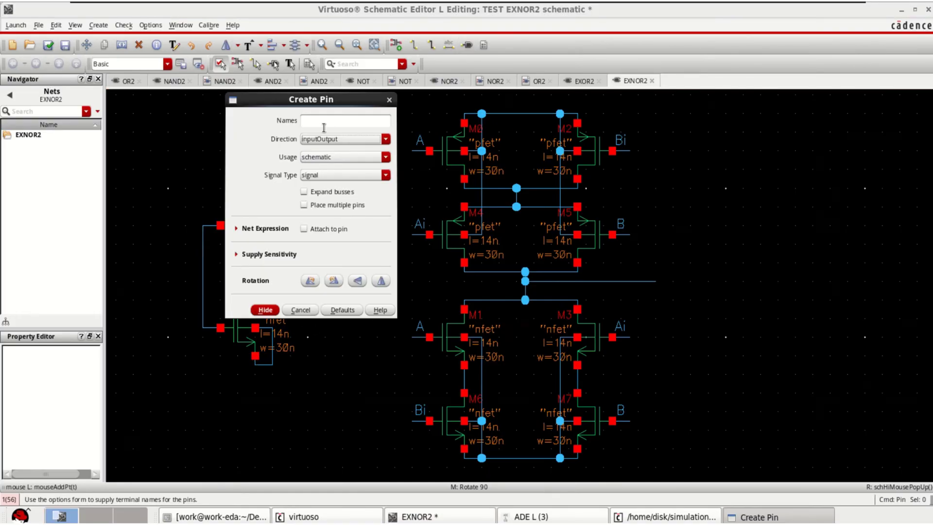
type("A")
left_click(340, 139)
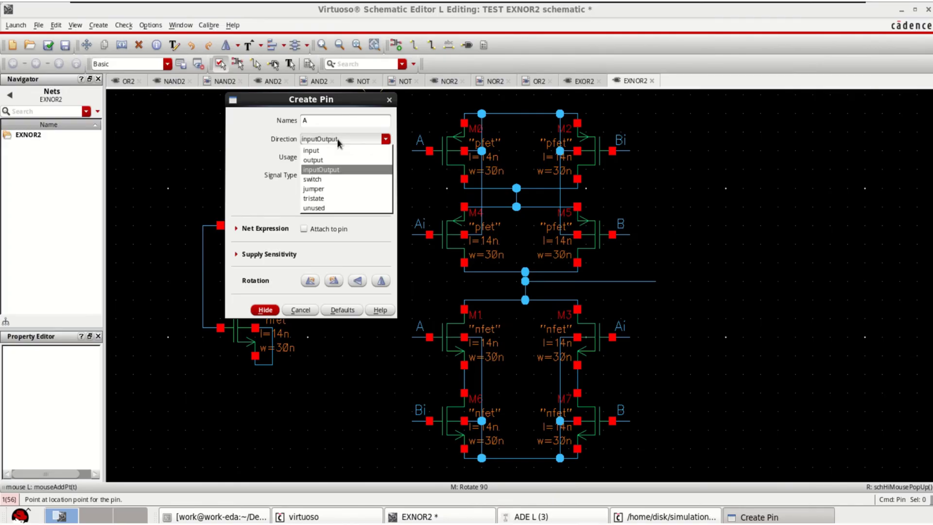
left_click(335, 146)
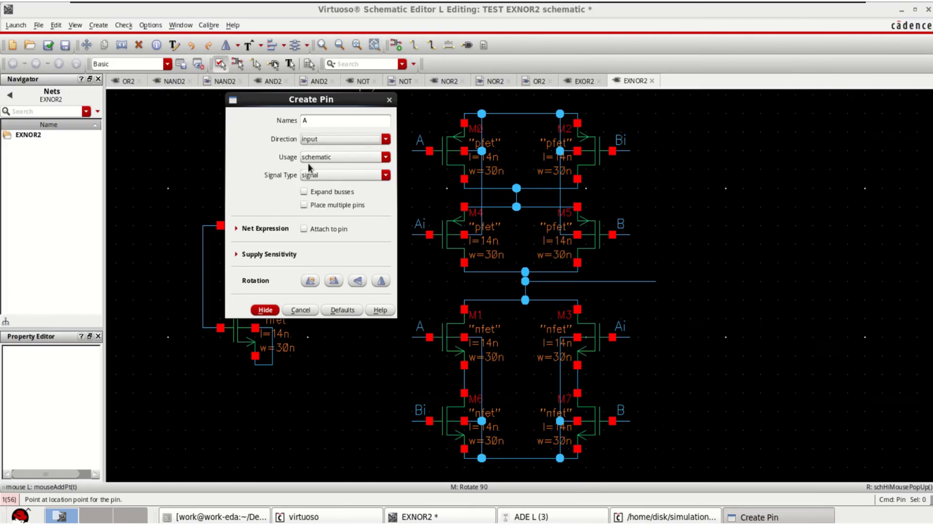
left_click(265, 310)
left_click(175, 280)
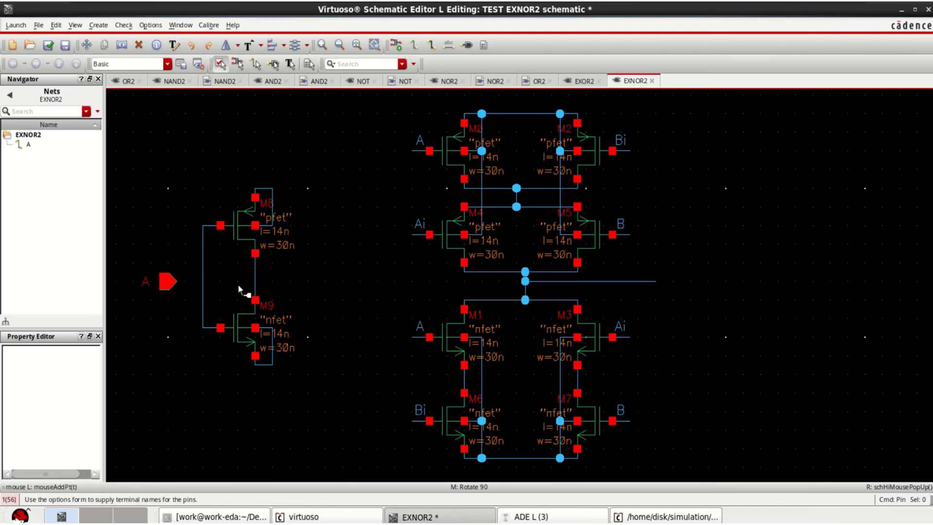
key("Escape")
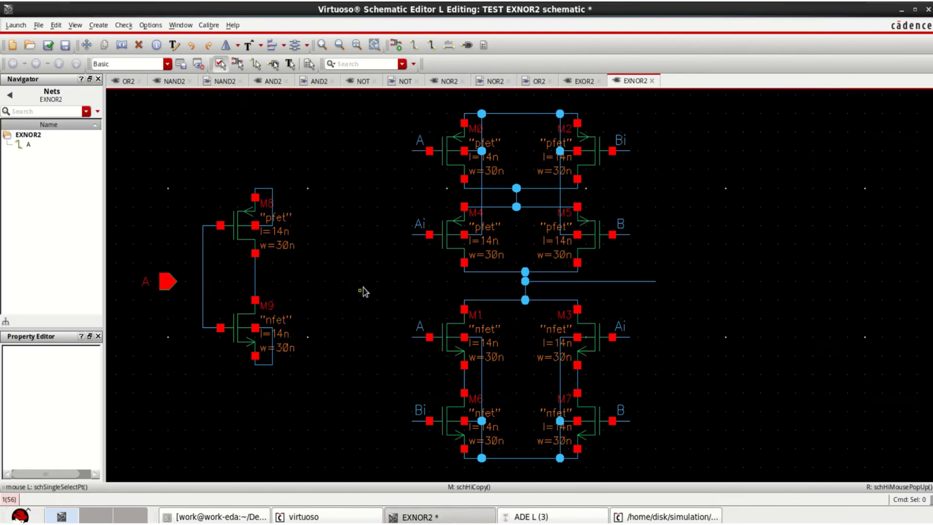
Stretch pin A further to the left.
left_click_drag(149, 269, 190, 304)
key("s")
left_click(167, 284)
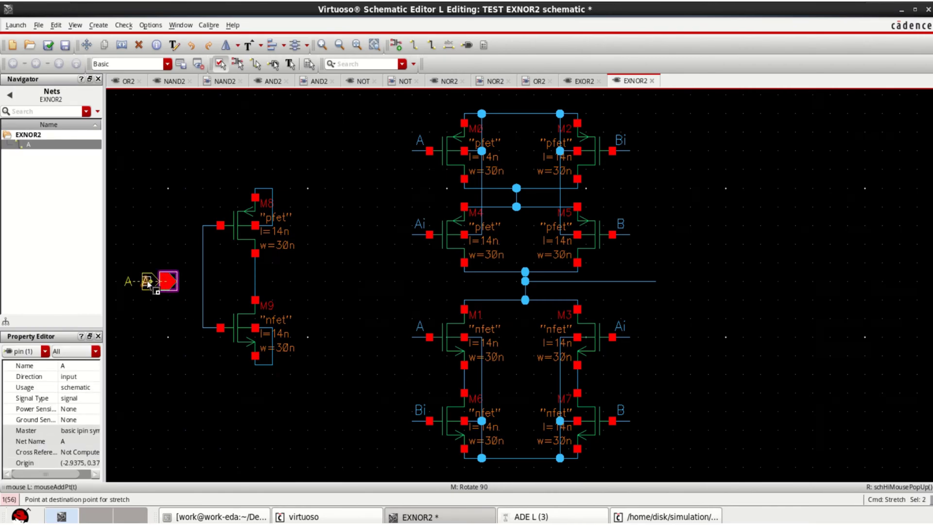
left_click(150, 284)
left_click(174, 298)
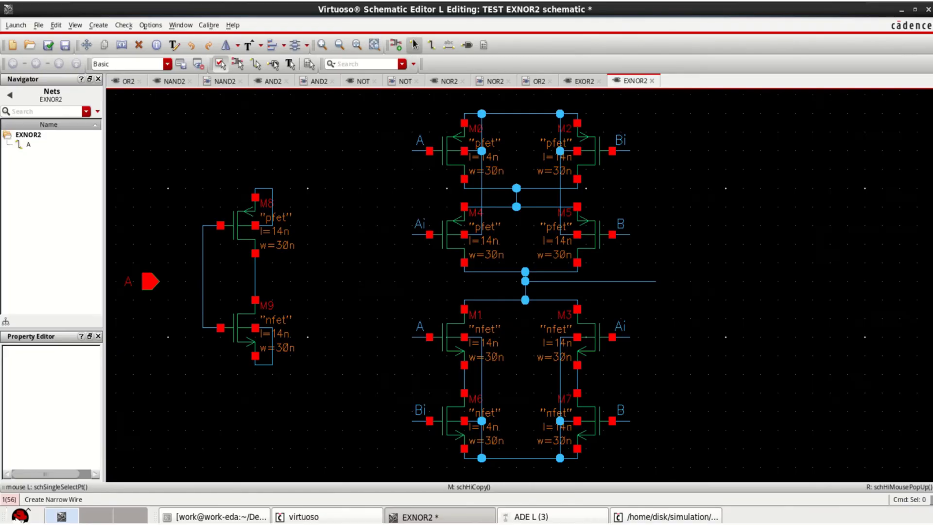
Wire pin A to the inverter's gate net and draw an output stub from the drains.
key("w")
left_click(151, 281)
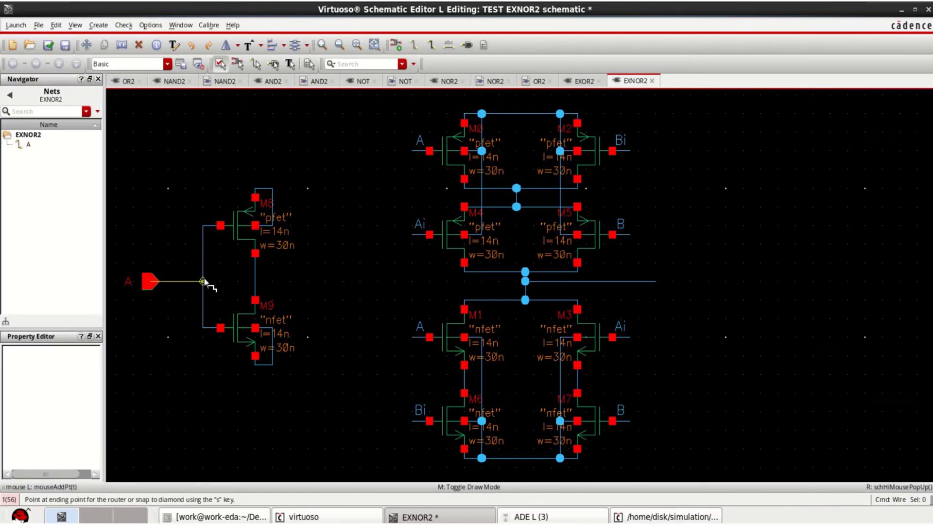
left_click(203, 280)
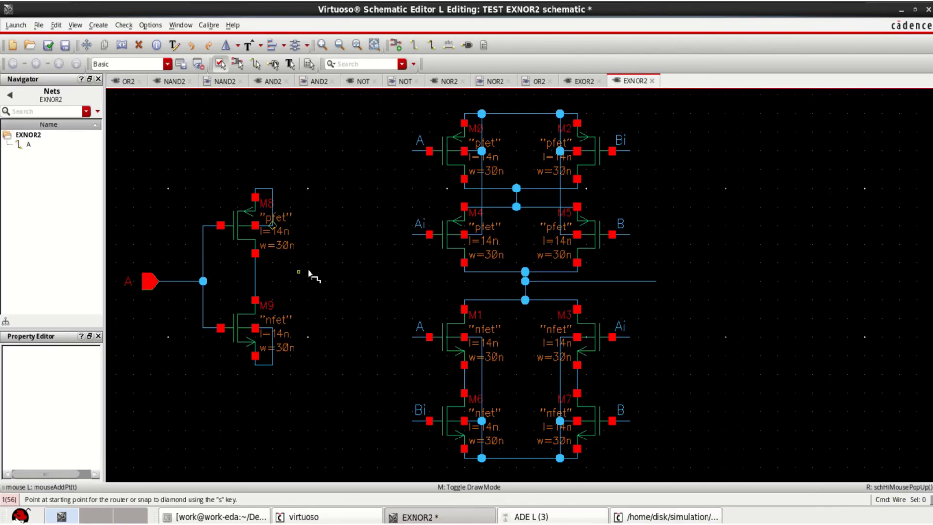
left_click(254, 287)
double_click(282, 286)
Label the inverter output wire Ai and the wire above M8 vdd.
key("l")
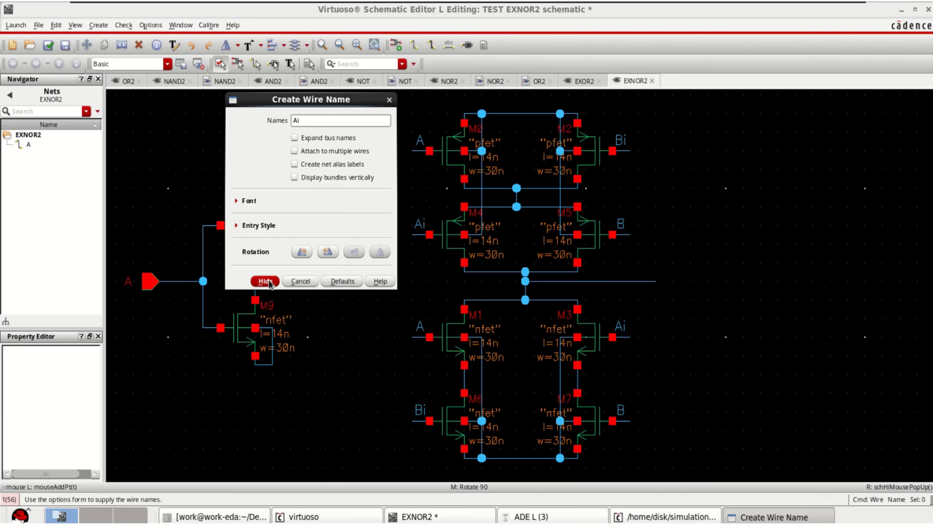
left_click(265, 281)
left_click(272, 283)
type("vdd")
left_click(264, 281)
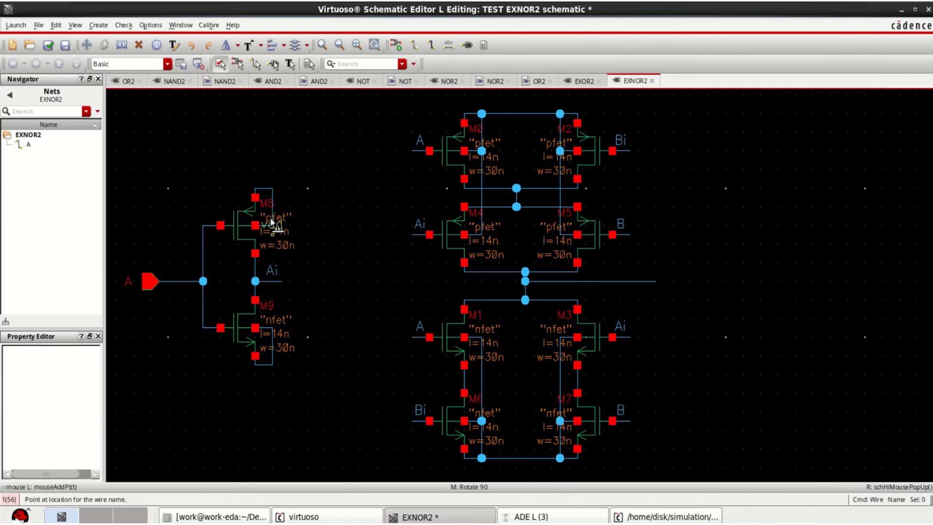
left_click(264, 188)
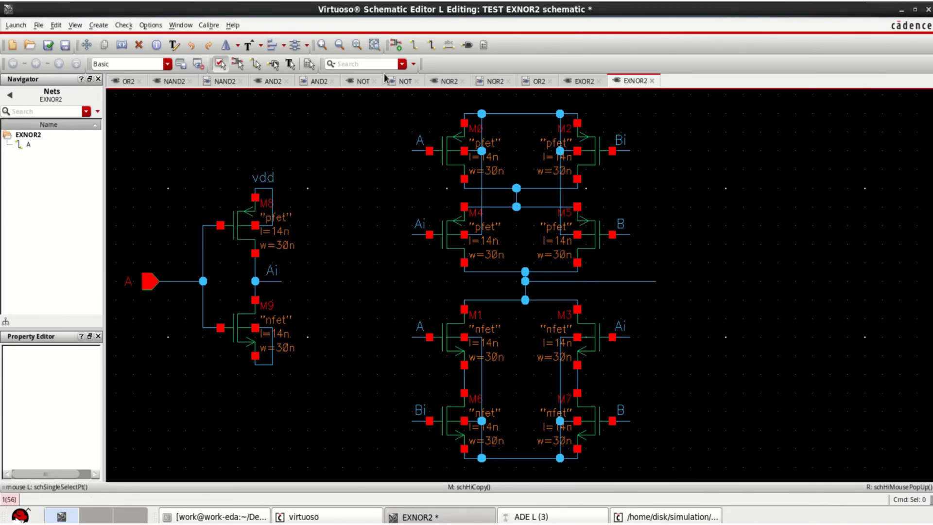
Place analogLib gnd symbols below M9 and on the M6/M7 bottom net.
left_click(395, 45)
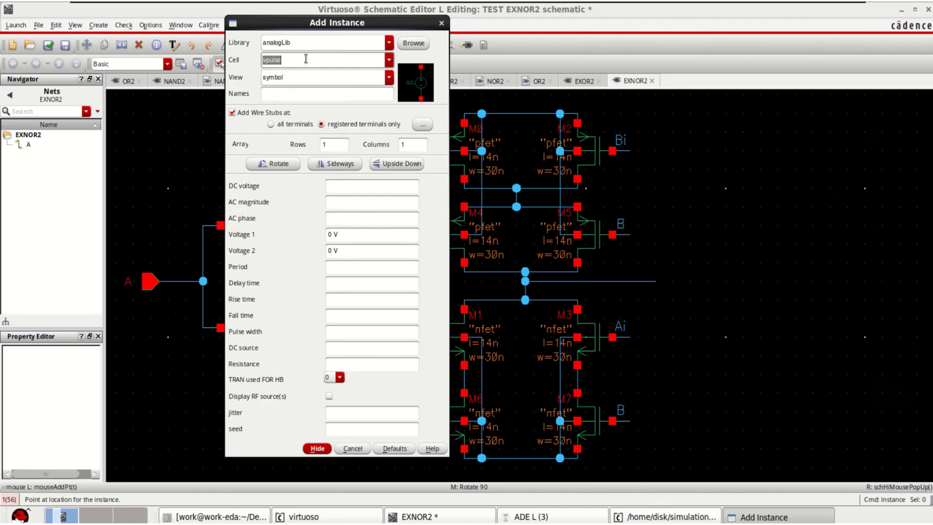
type("gnd")
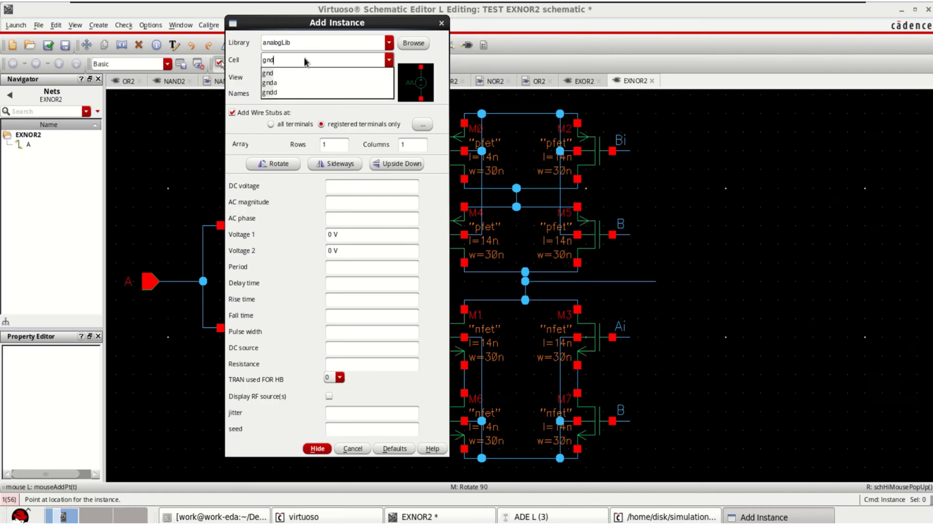
left_click(270, 73)
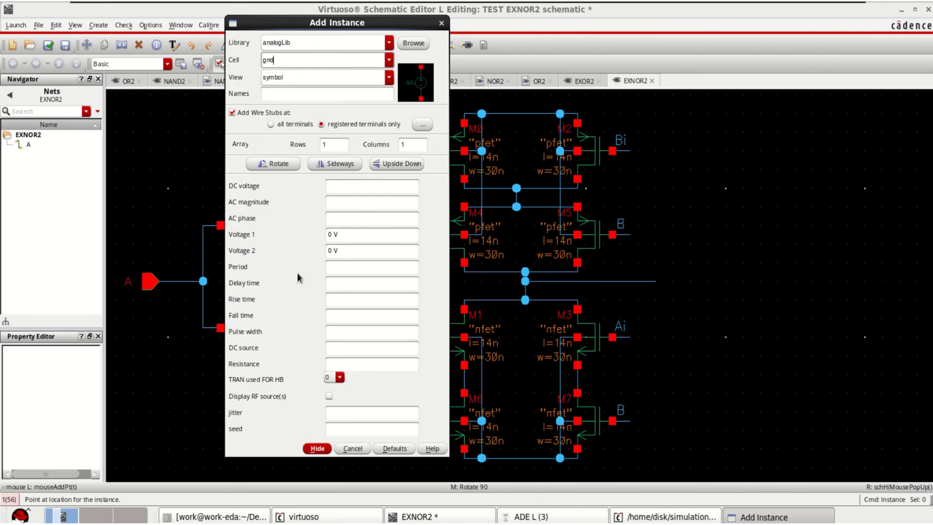
left_click(316, 448)
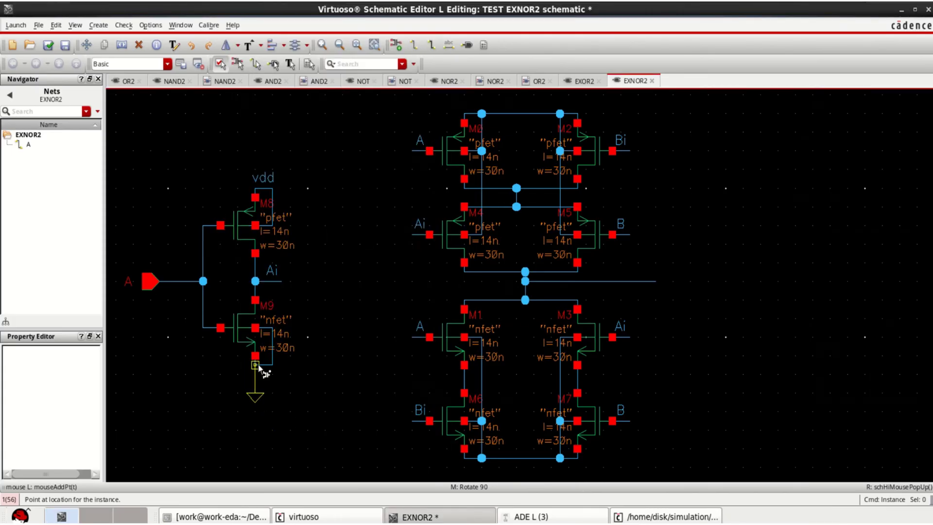
left_click(257, 366)
left_click(525, 457)
key("Escape")
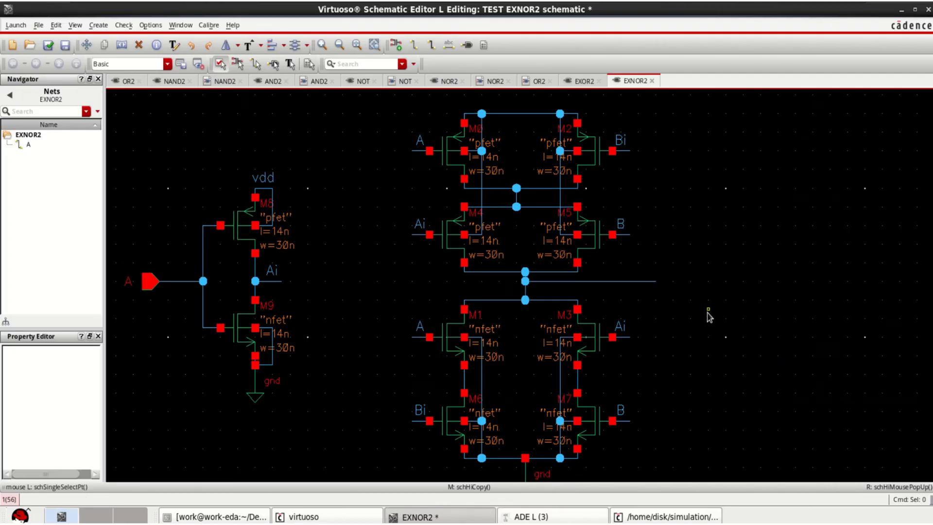
Copy the A inverter and place the copy on the right side of the schematic.
key("f")
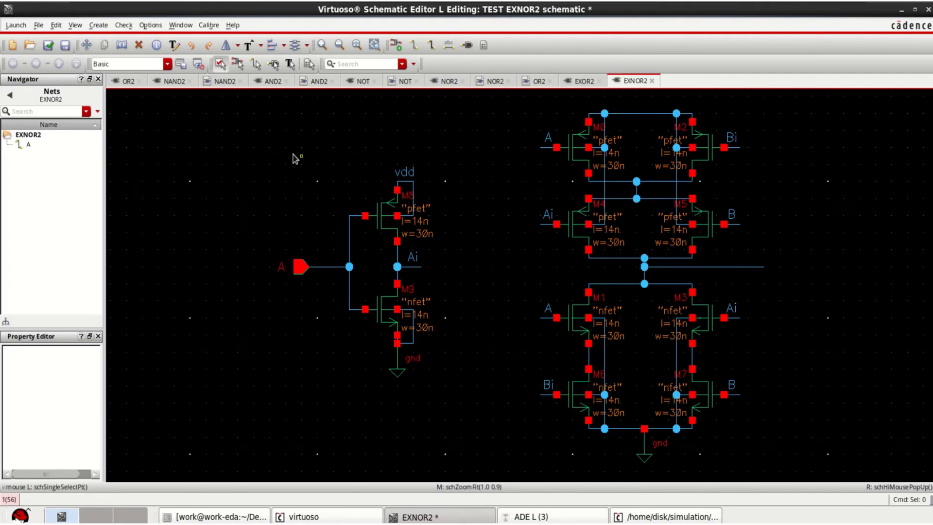
left_click_drag(262, 139, 485, 431)
key("c")
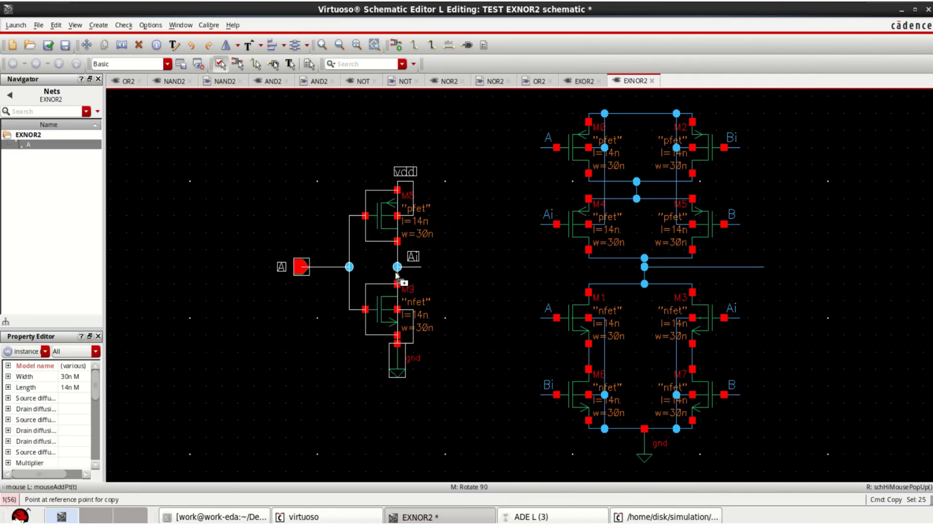
left_click(378, 204)
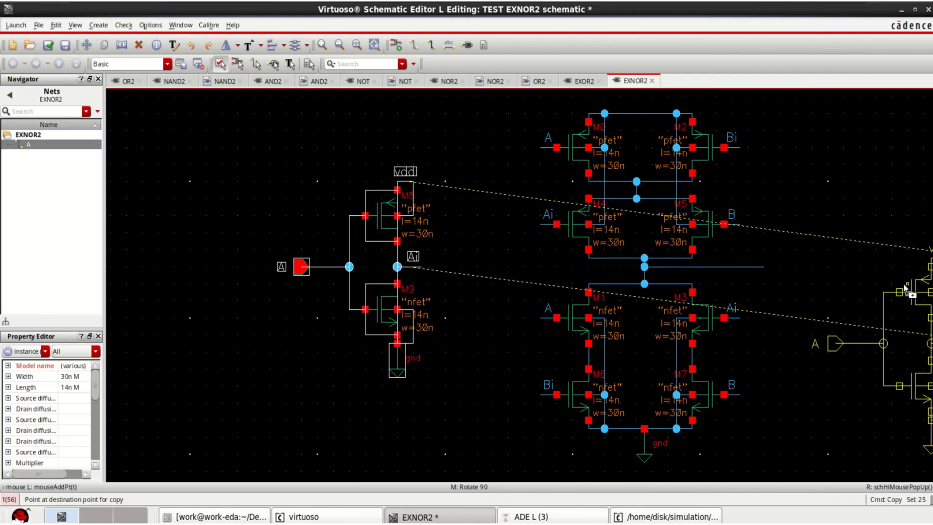
left_click(894, 287)
key("Right")
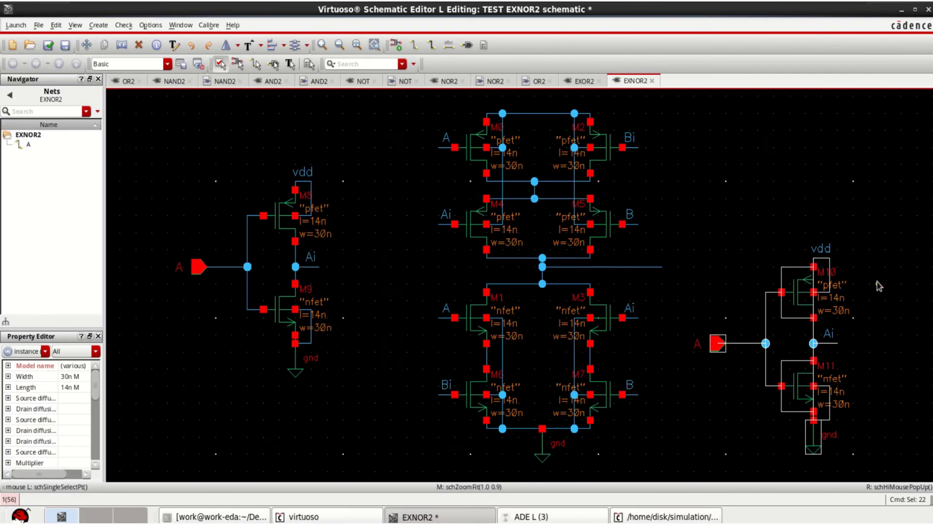
left_click_drag(678, 232, 906, 478)
left_click_drag(791, 275, 862, 233)
left_click(799, 333)
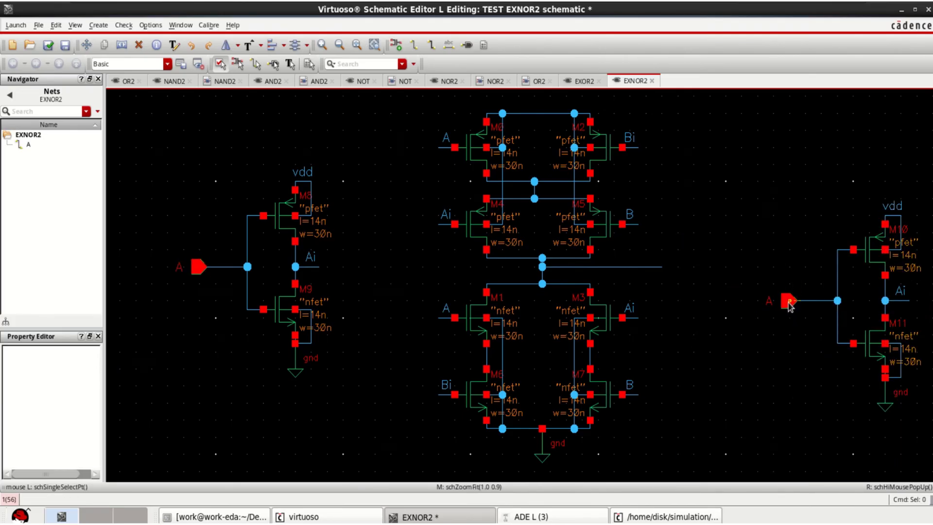
Rename the copy's input pin from A to B and its output label from Ai to Bi.
left_click(769, 301)
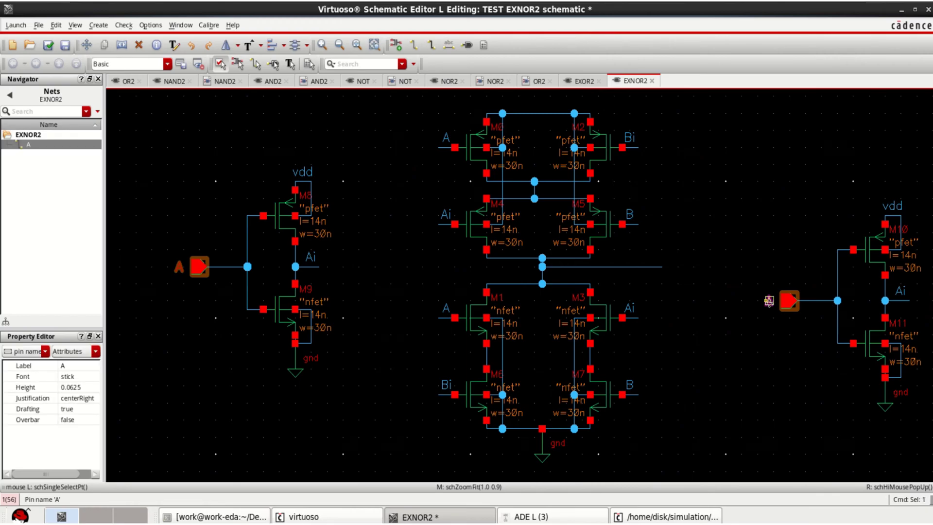
key("q")
double_click(329, 63)
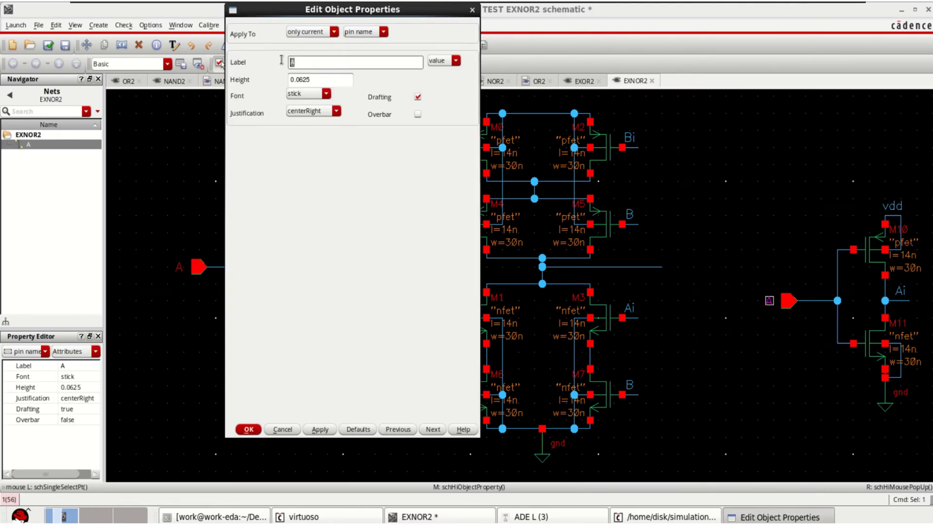
type("B")
left_click(248, 429)
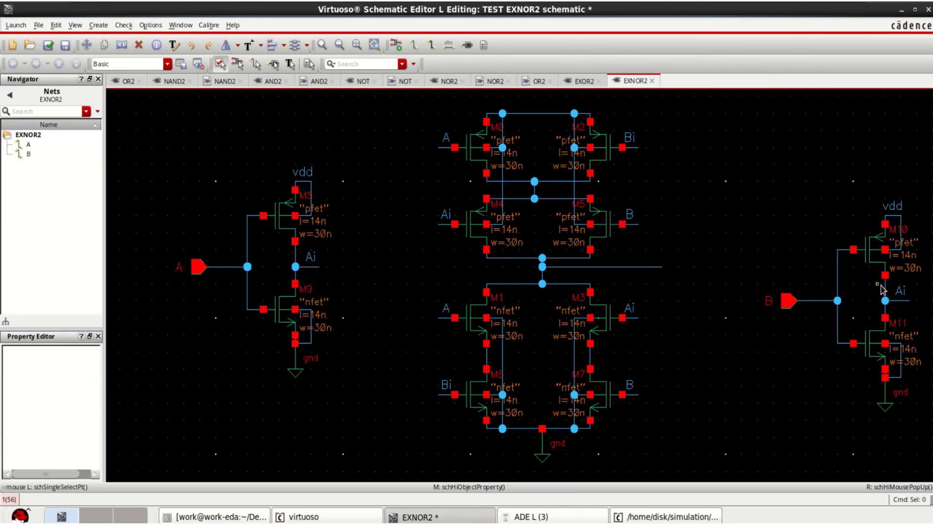
left_click(900, 290)
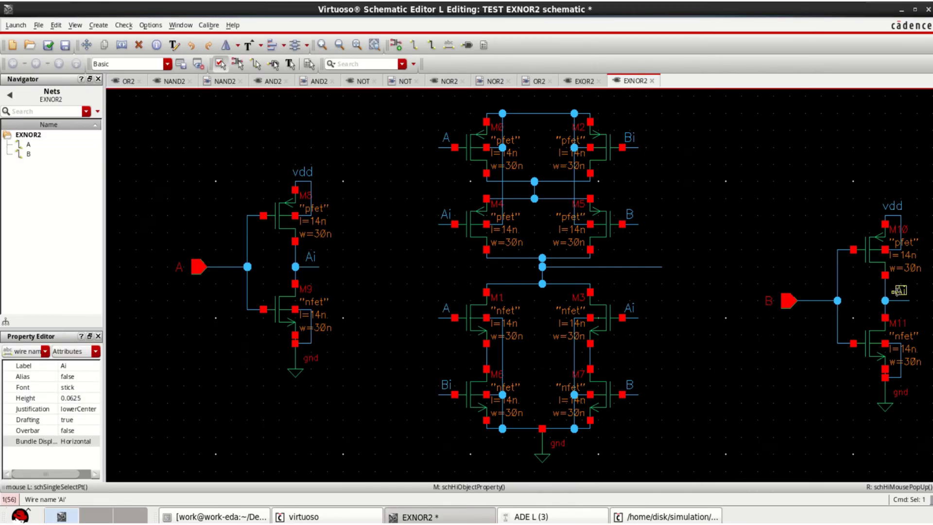
key("q")
double_click(293, 76)
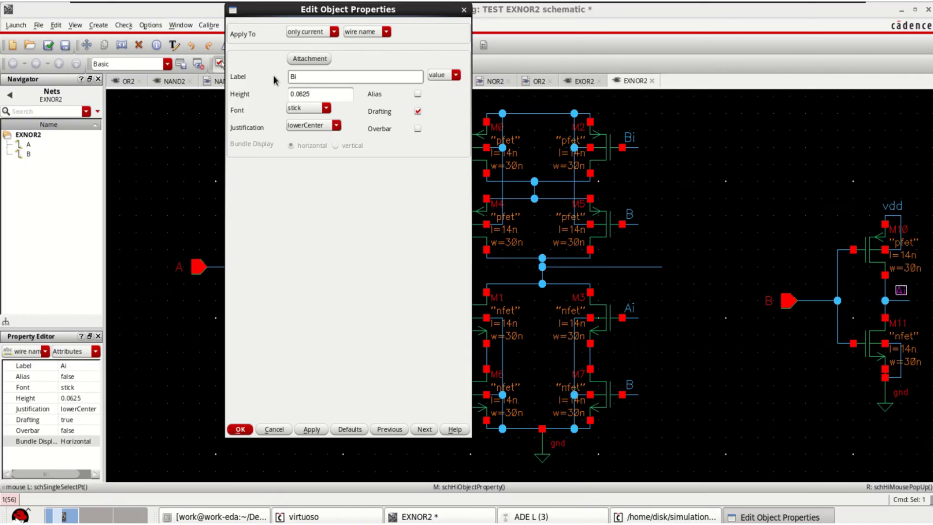
left_click(240, 429)
left_click(802, 317)
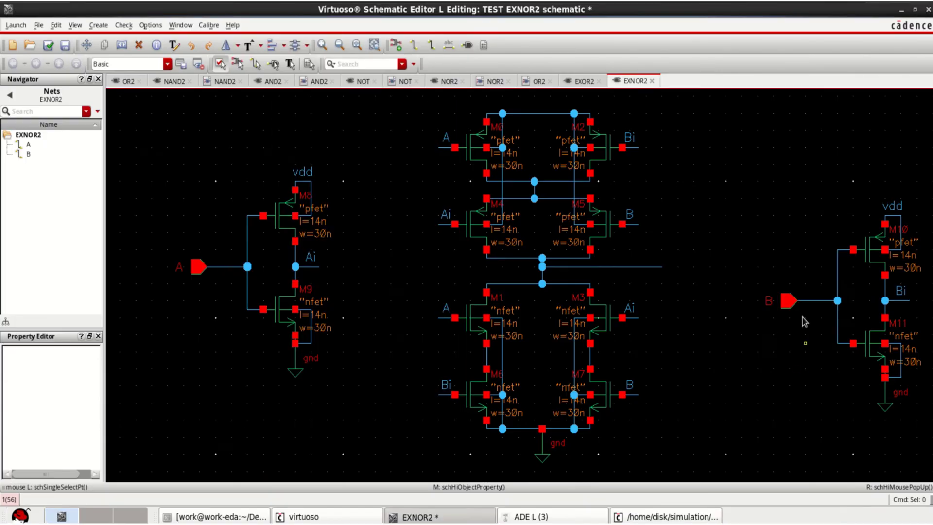
Shift the right-hand B inverter slightly to the left.
left_click_drag(742, 165, 930, 455)
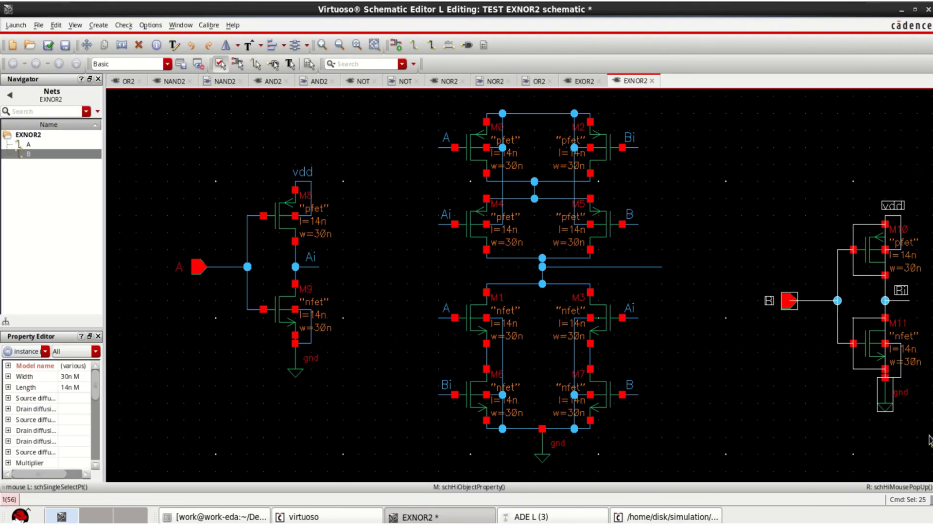
left_click_drag(852, 250, 796, 250)
left_click(639, 267)
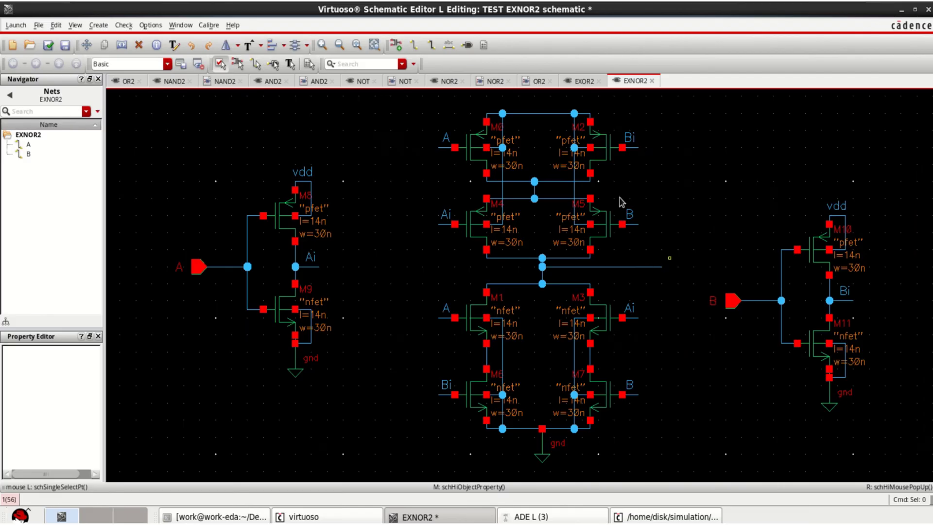
Add output pin Vout at the end of the XNOR output wire.
left_click(467, 45)
left_click(303, 118)
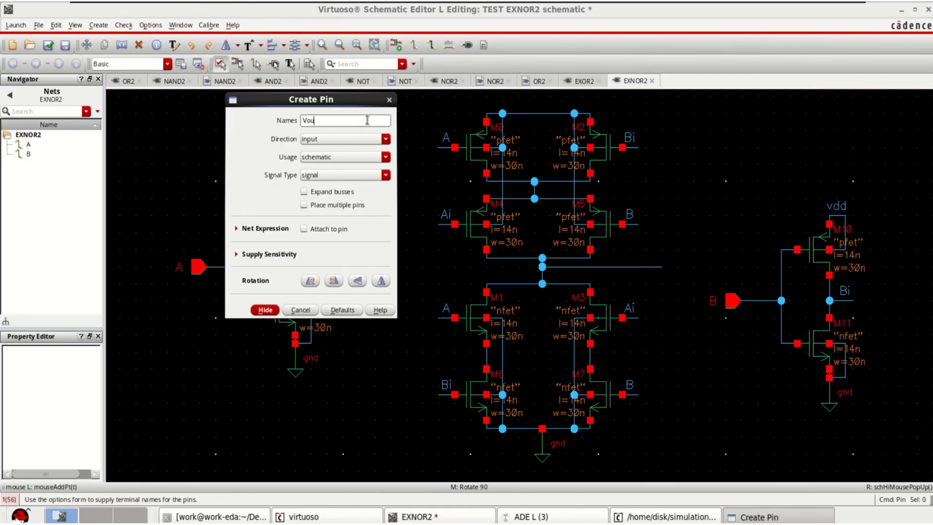
left_click(364, 139)
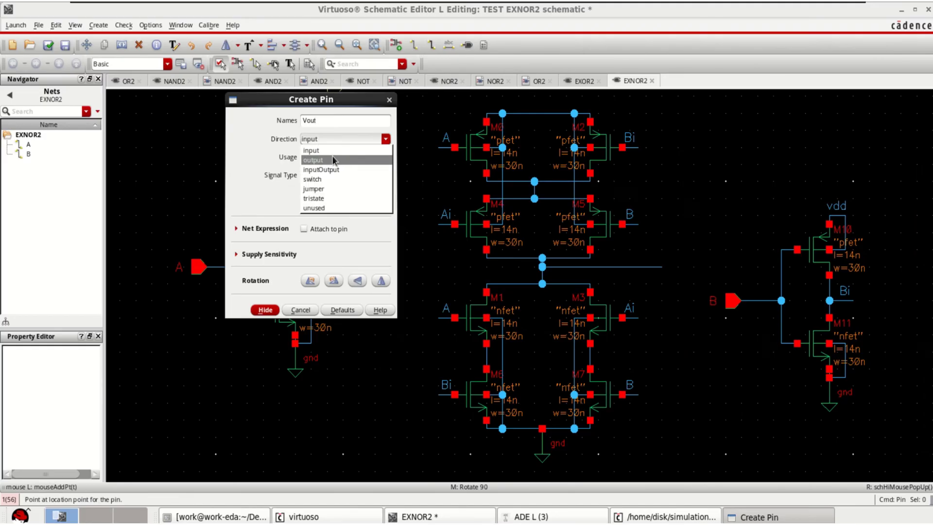
left_click(348, 154)
left_click(265, 309)
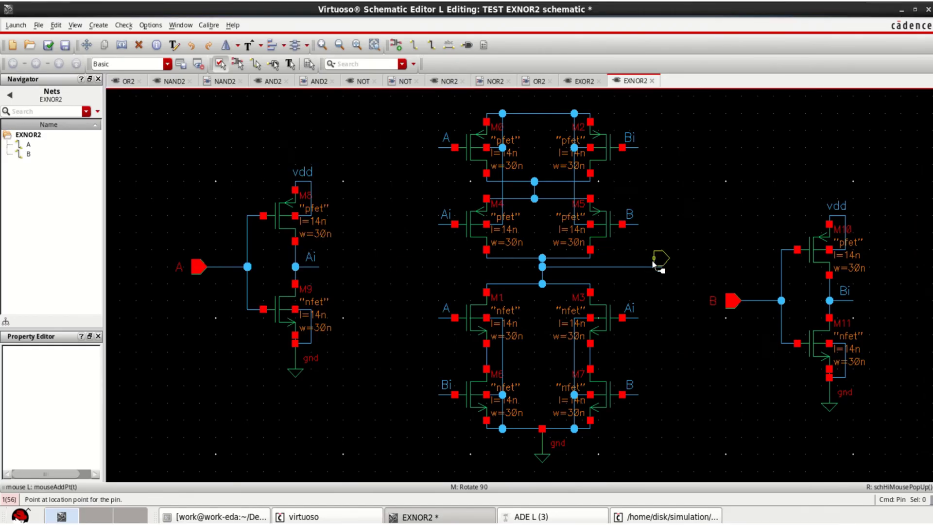
left_click(662, 269)
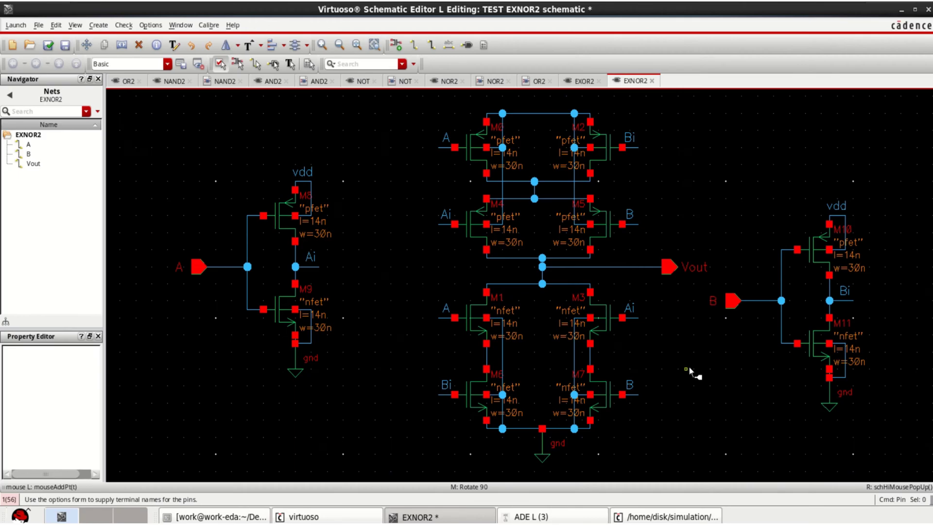
key("Escape")
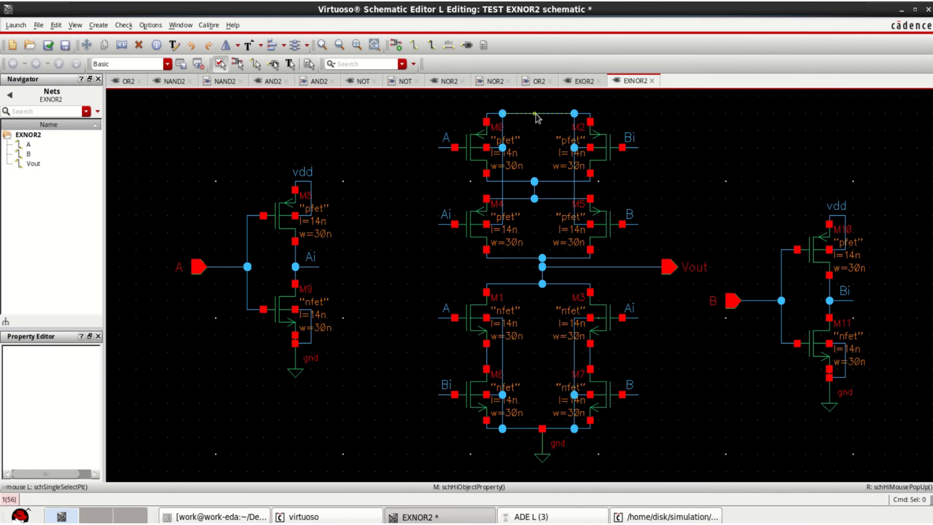
Label the top wire joining the pfet sources as vdd.
left_click(446, 46)
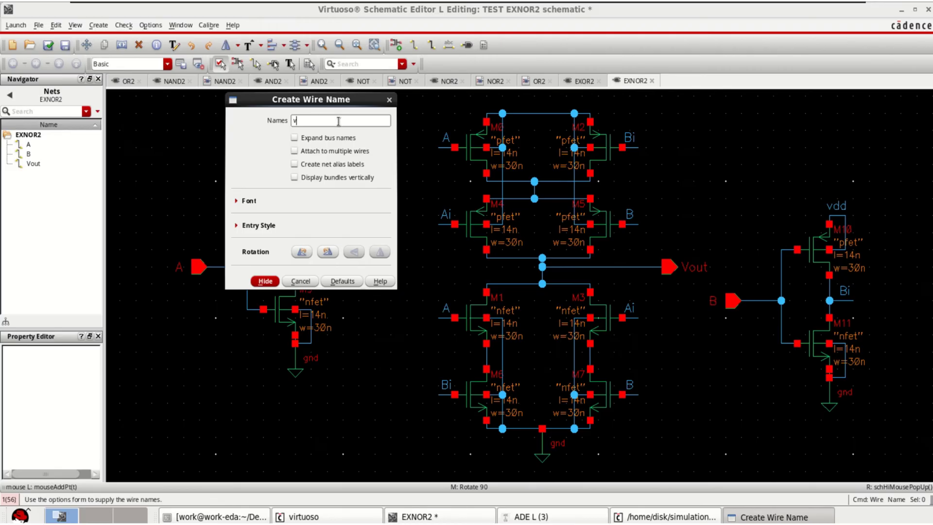
left_click(265, 281)
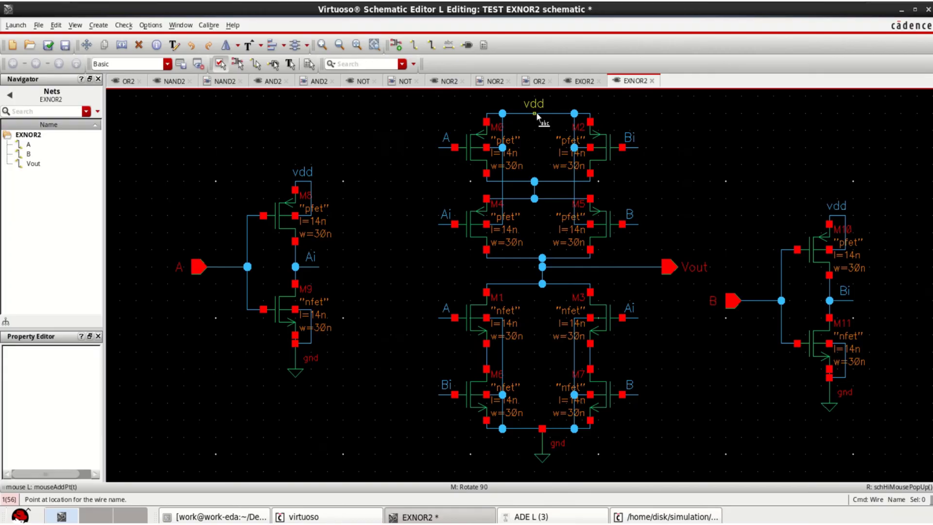
left_click(535, 112)
key("Escape")
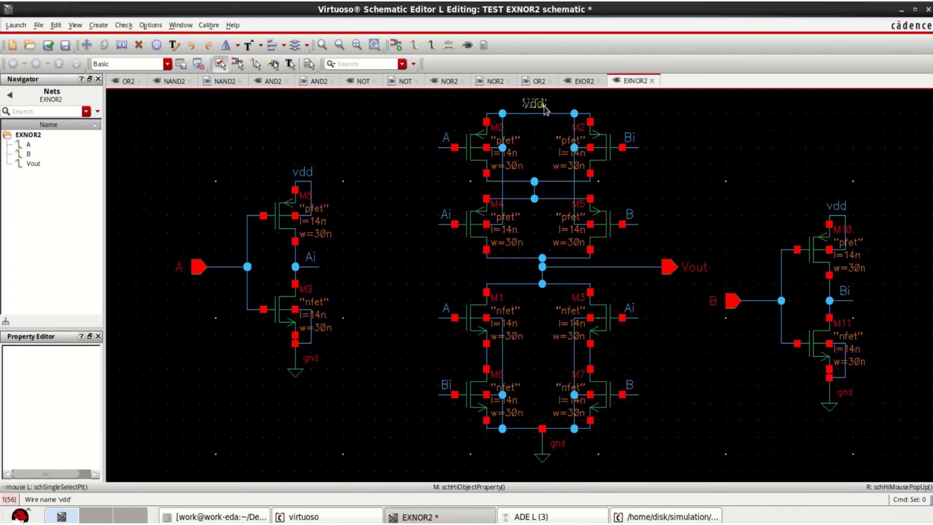
Place DC voltage source V0 at the upper right of the schematic.
key("i")
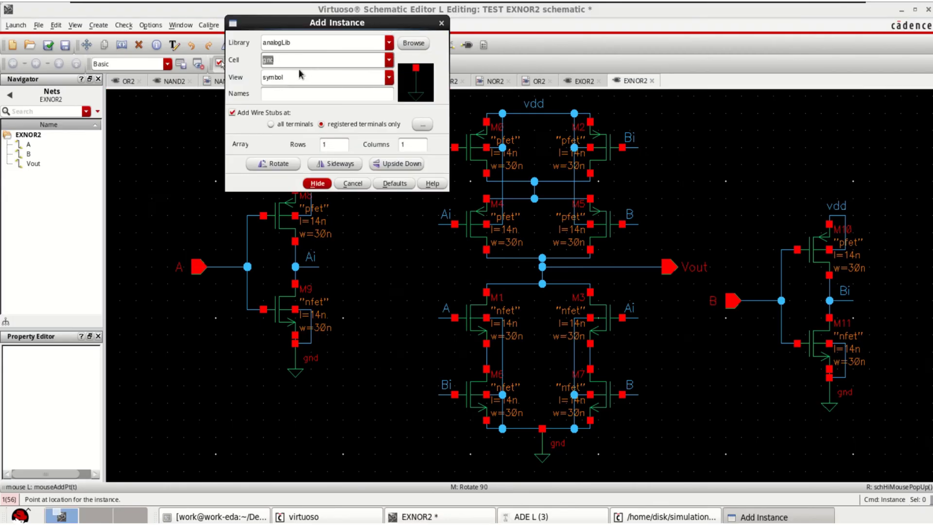
double_click(270, 63)
type("vdd")
left_click(318, 183)
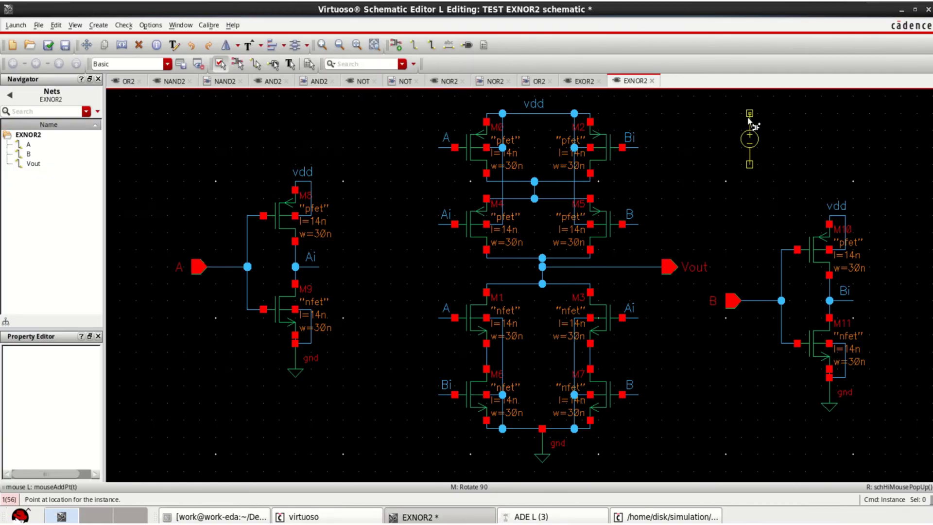
left_click(749, 114)
key("Escape")
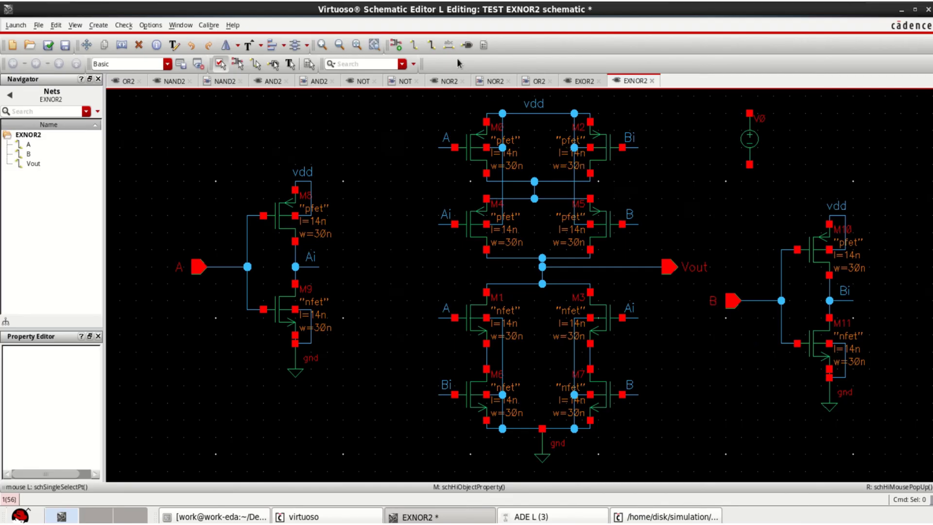
Place a vpulse source, V1, beside the A inverter.
left_click(396, 45)
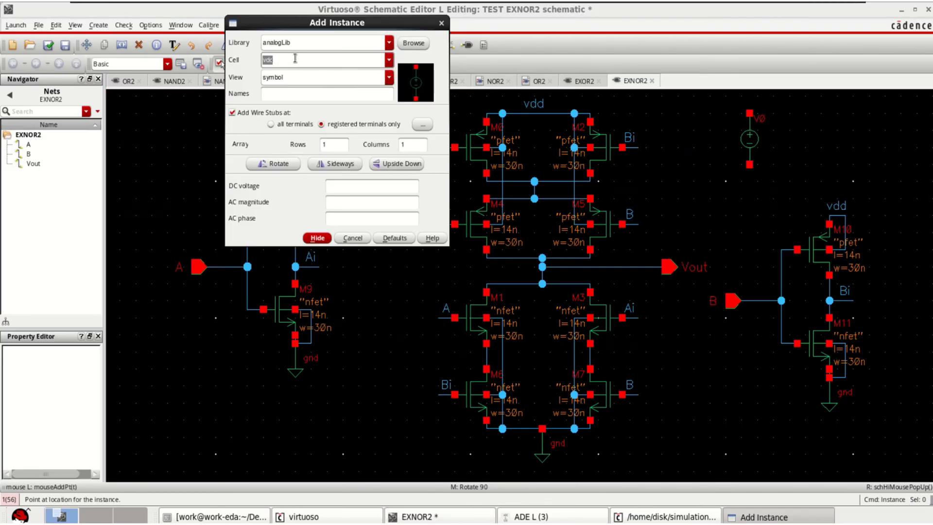
type("vpulse")
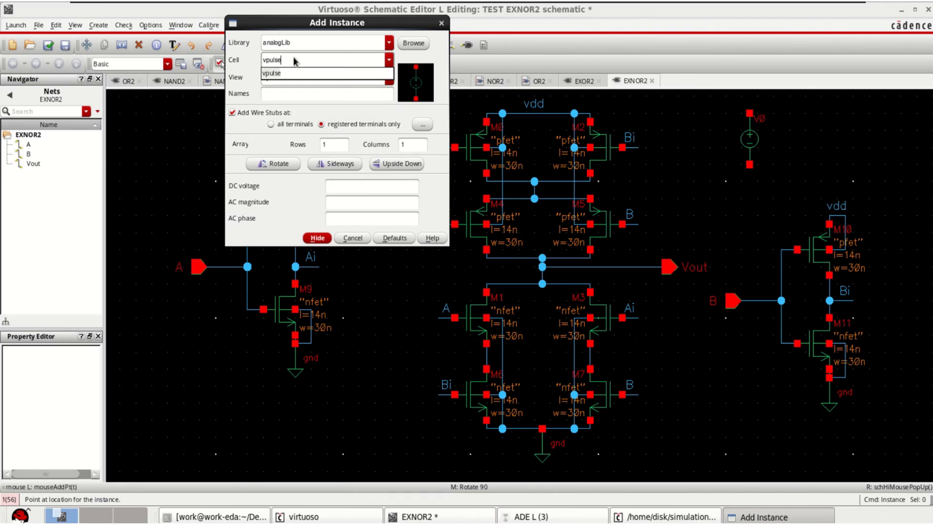
left_click(267, 74)
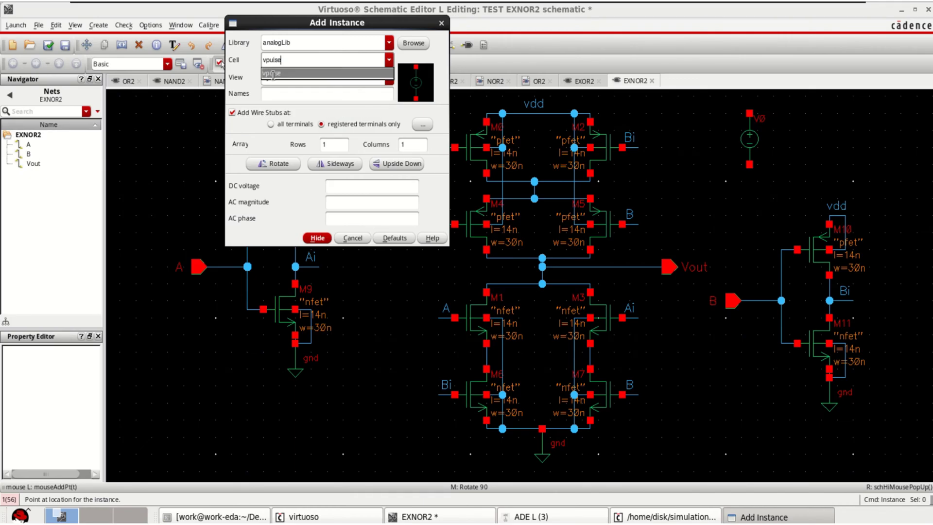
left_click(312, 242)
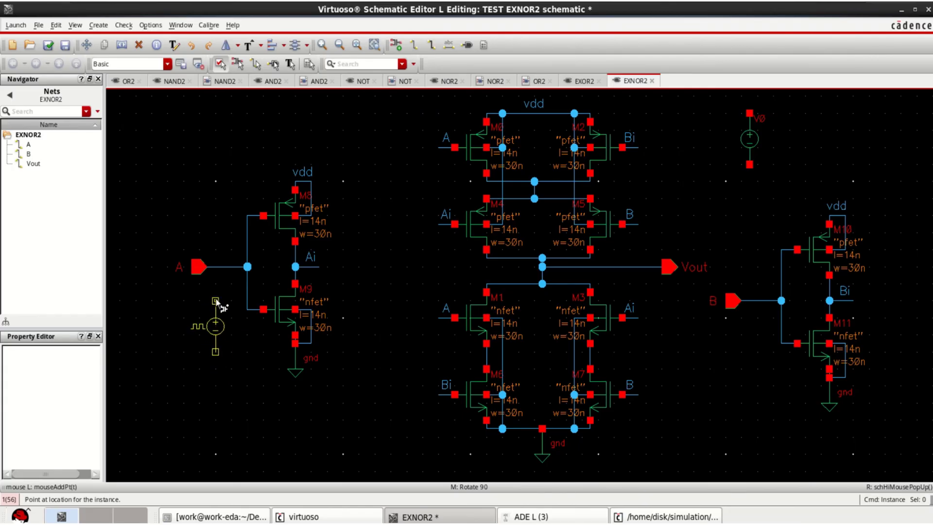
left_click(215, 302)
key("Escape")
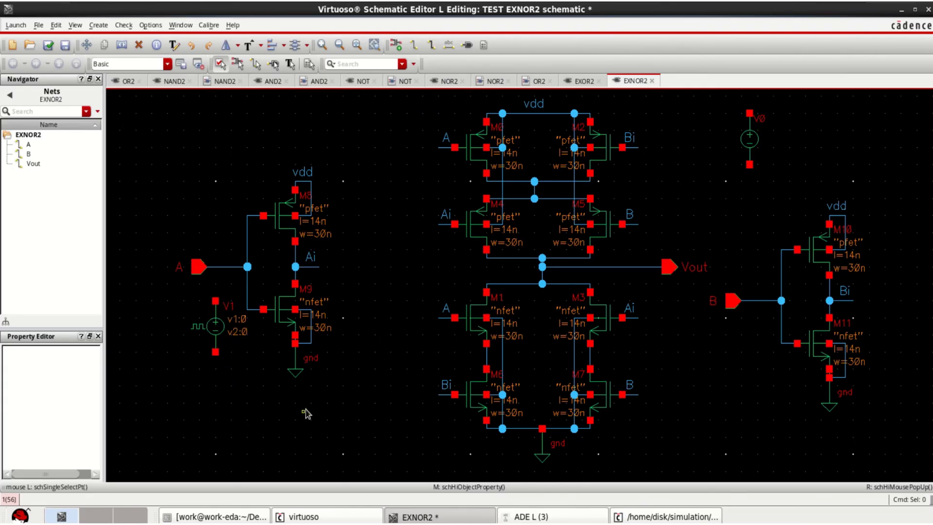
Copy the gnd symbol onto the bottom pins of V1 and V0.
left_click(294, 373)
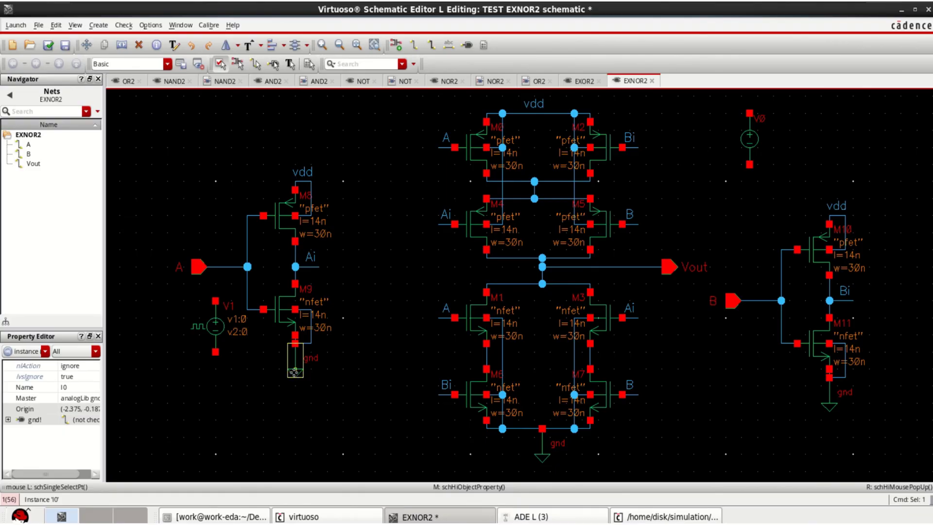
key("c")
left_click(297, 374)
left_click(217, 388)
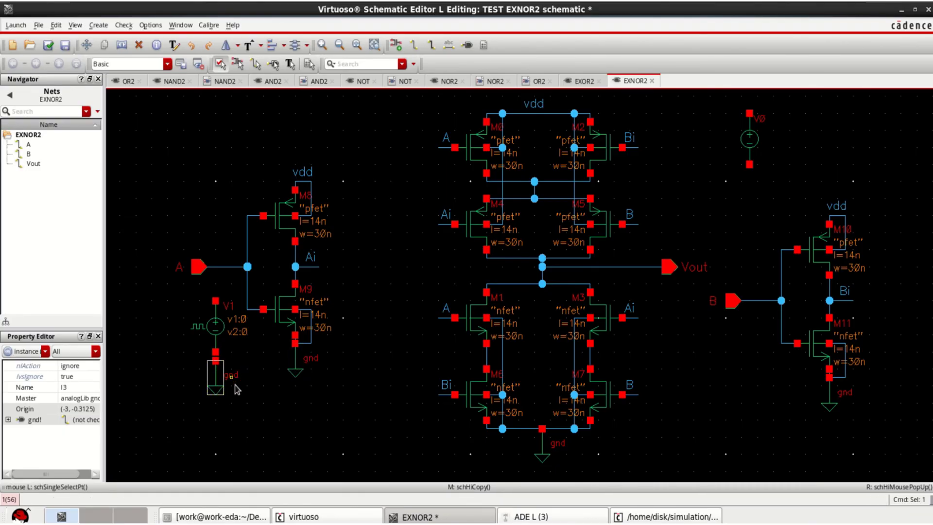
left_click_drag(216, 384, 215, 374)
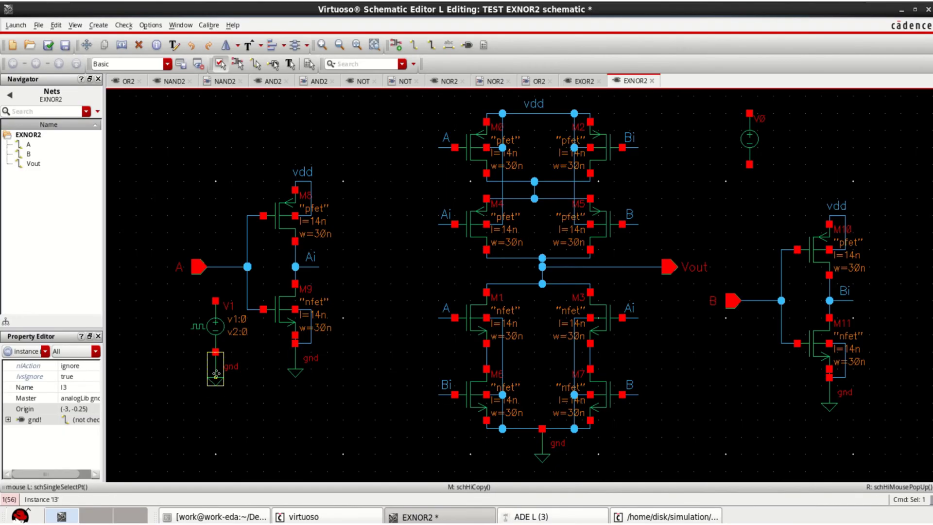
key("c")
left_click(222, 374)
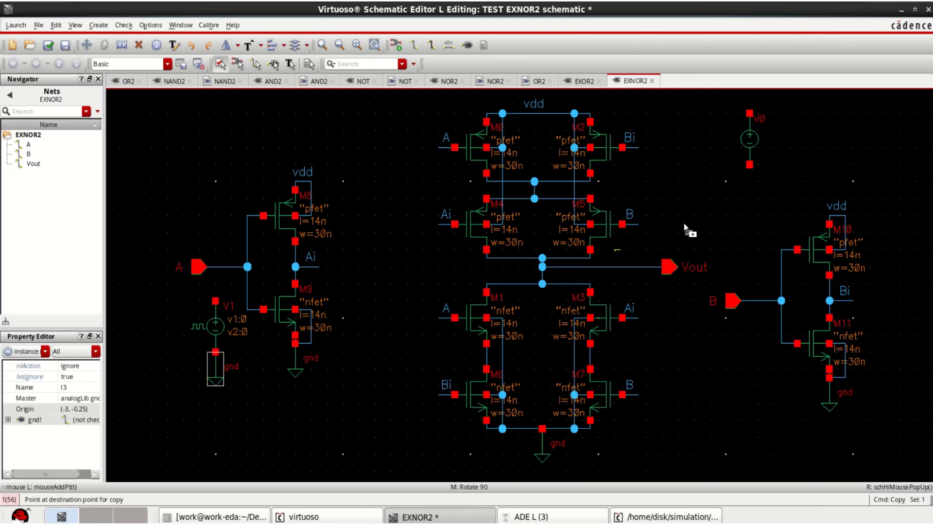
left_click(751, 185)
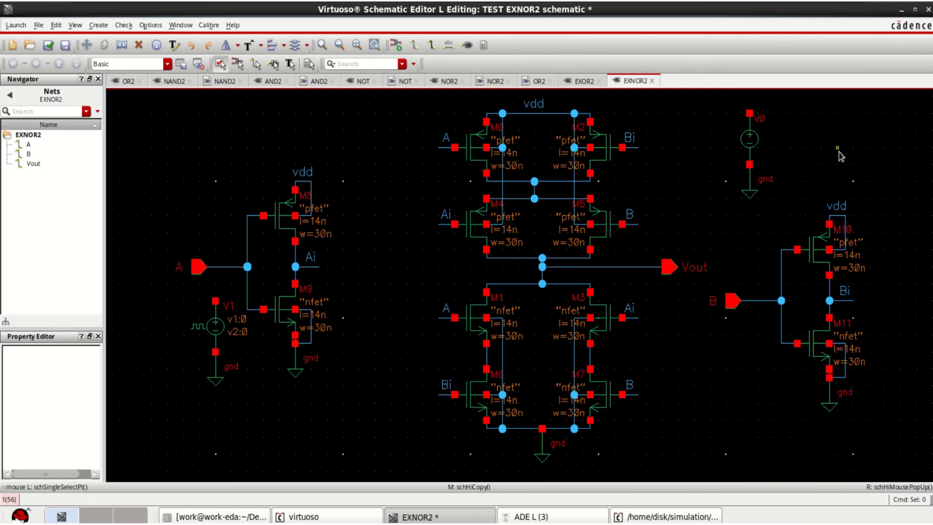
Draw a short wire from V0's top terminal.
left_click(431, 48)
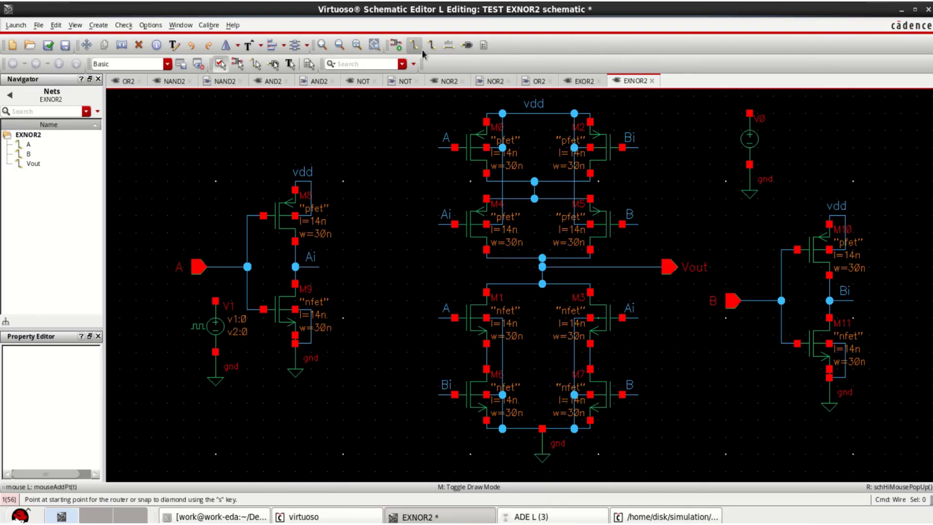
left_click(751, 114)
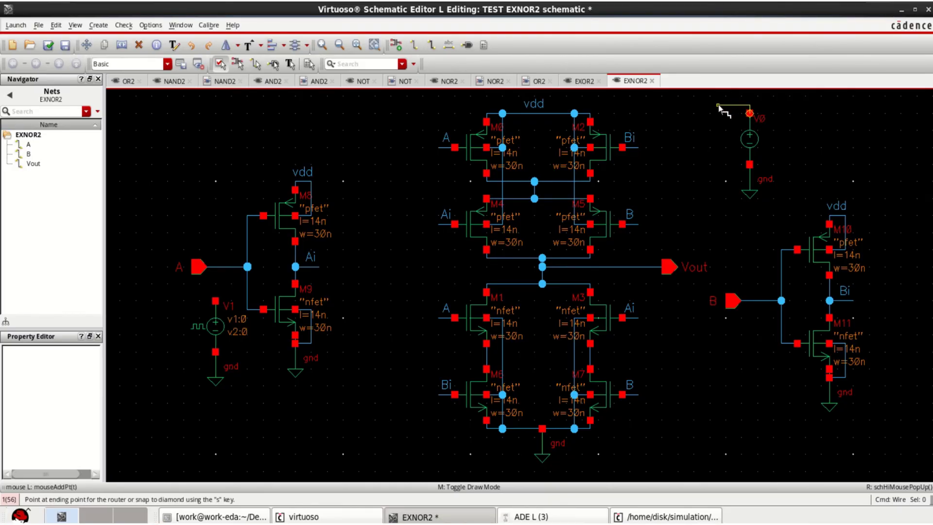
left_click(718, 105)
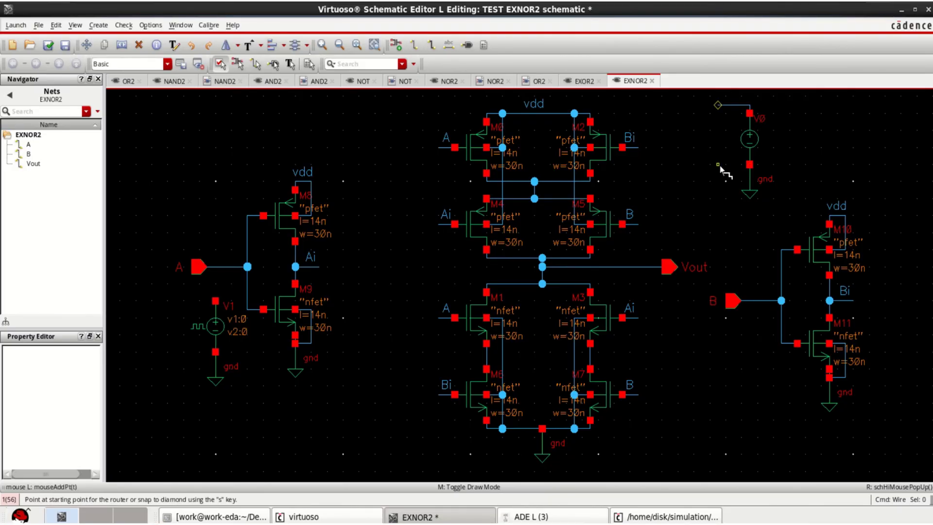
Name the wire above V0 vdd.
key("Escape")
left_click(449, 45)
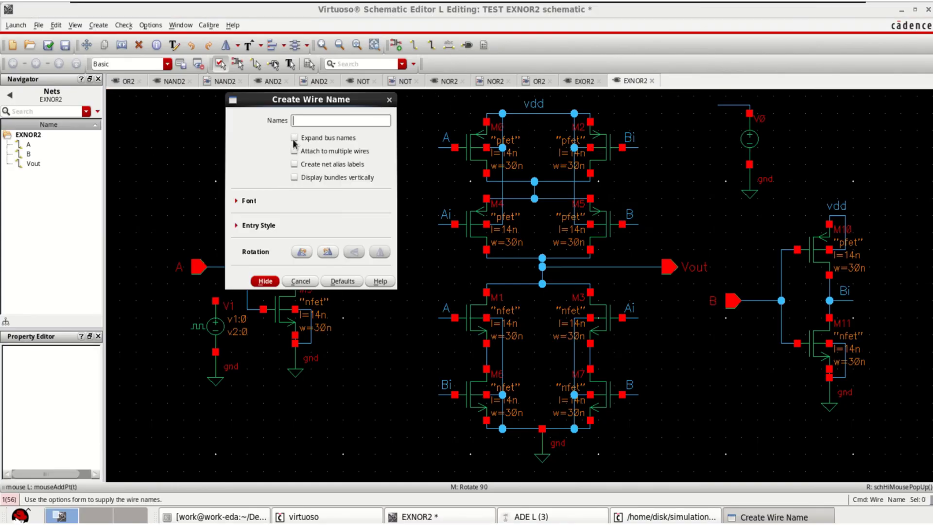
type("vdd")
left_click(266, 281)
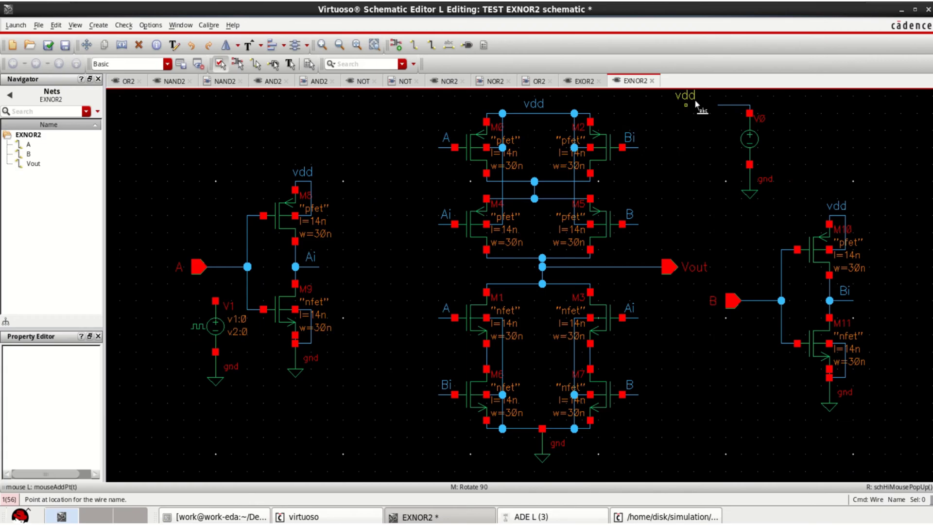
left_click(733, 104)
key("Escape")
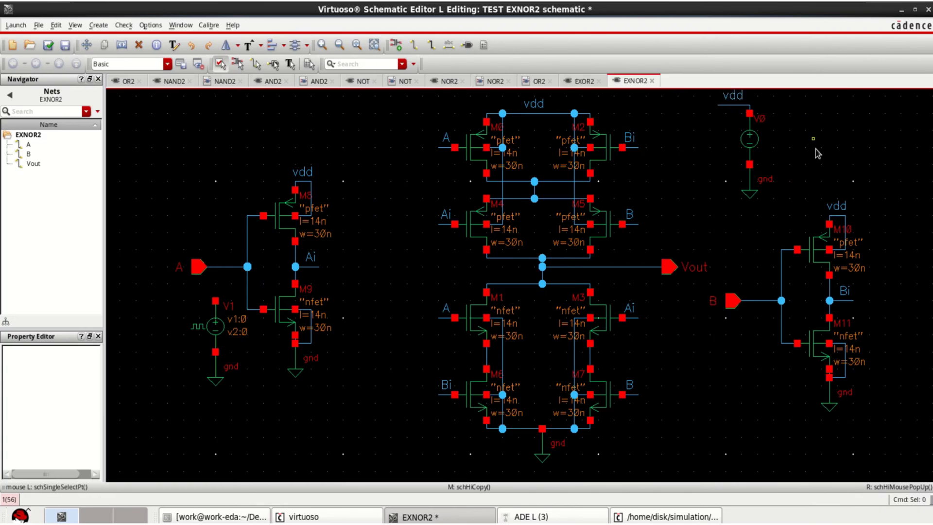
Set V0's DC voltage to 1 V.
left_click(765, 143)
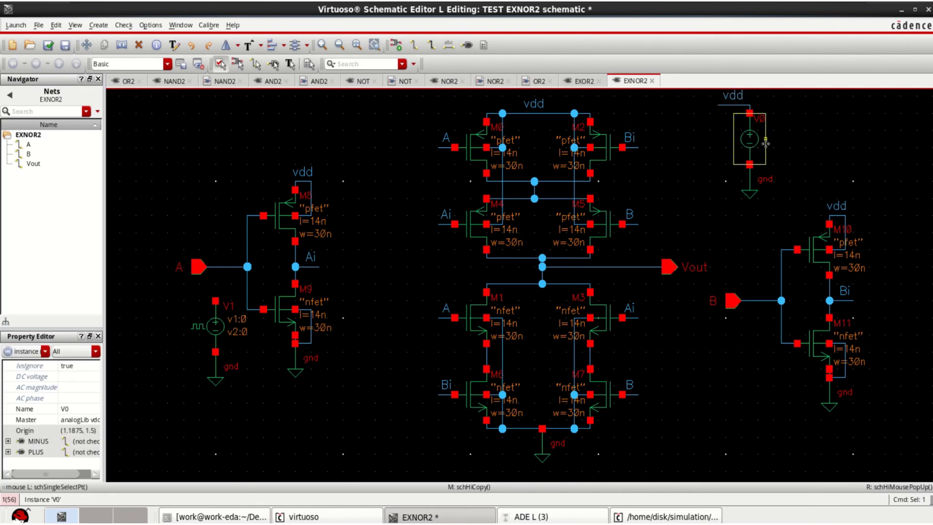
key("q")
left_click(338, 249)
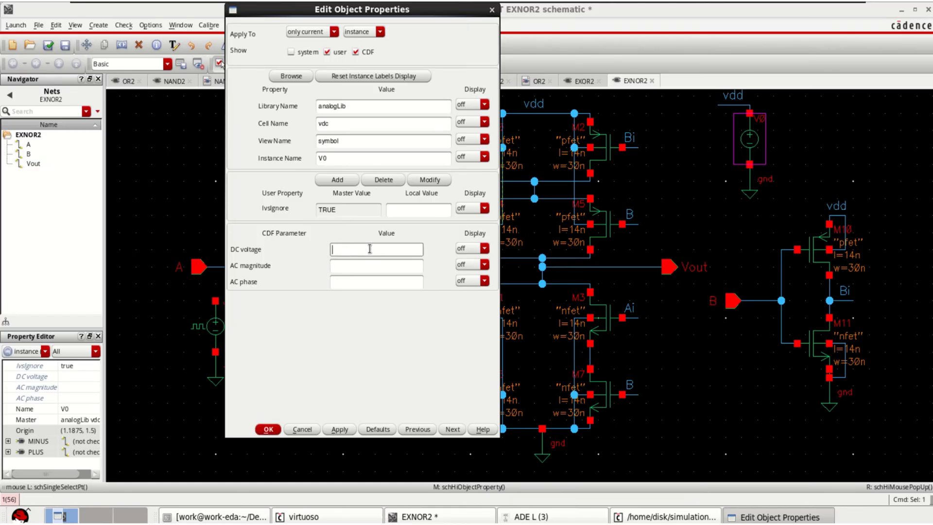
type("1")
left_click(268, 427)
left_click(805, 170)
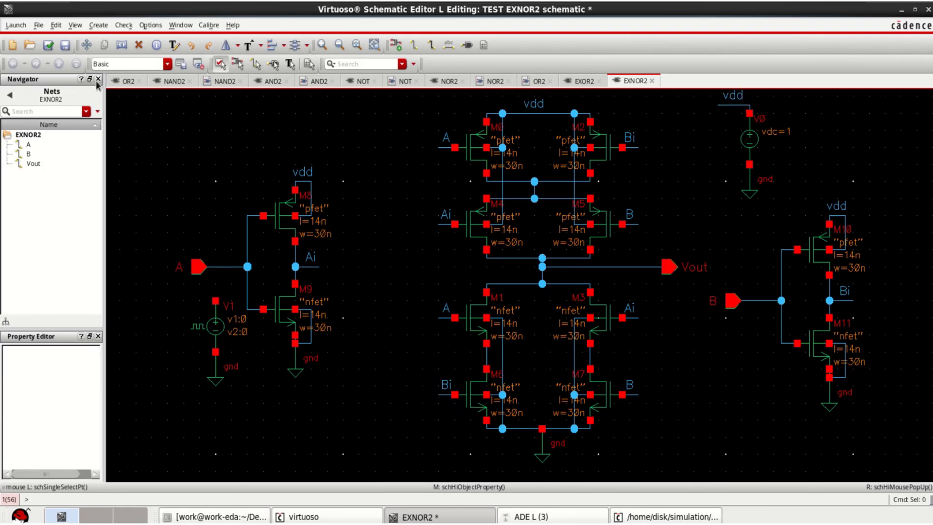
left_click(75, 25)
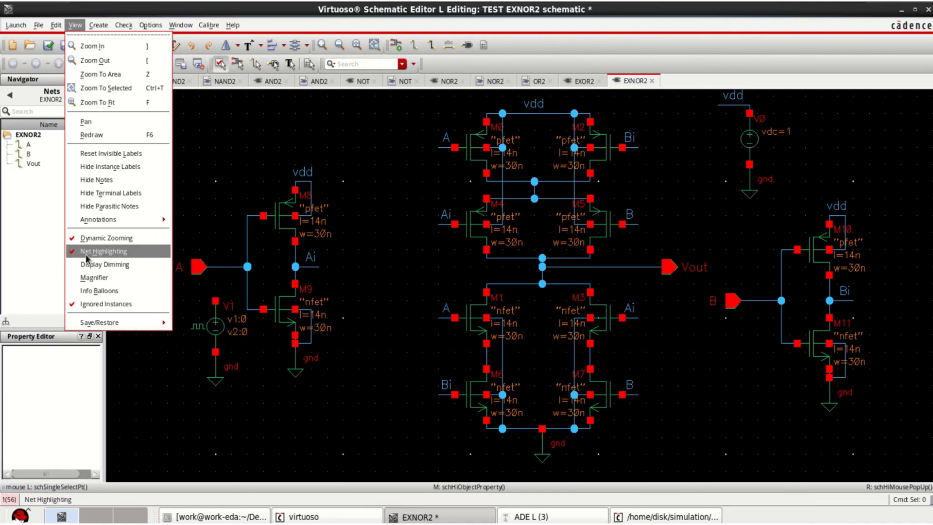
left_click(692, 160)
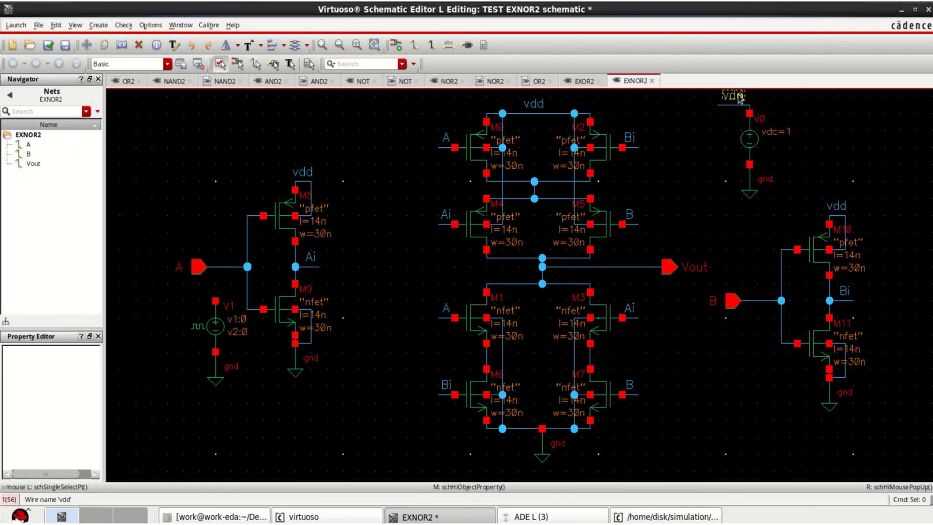
left_click(738, 97)
left_click(690, 128)
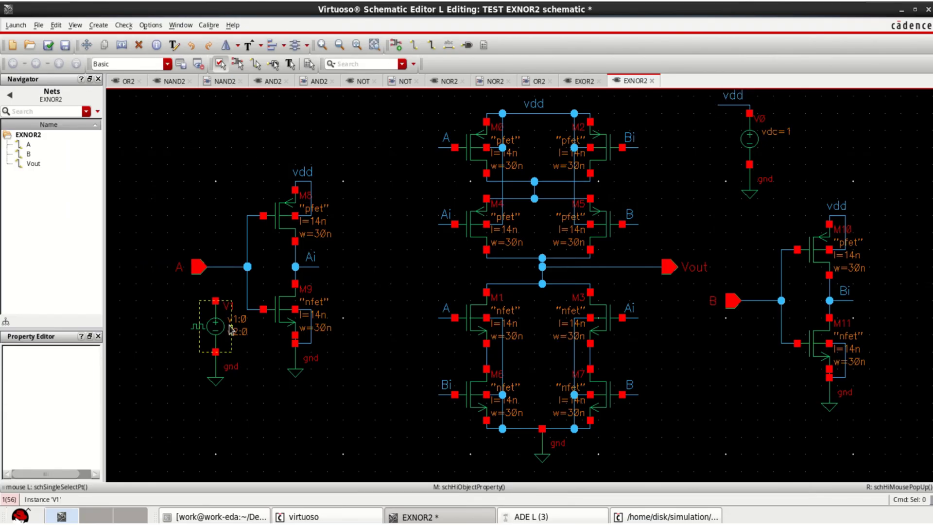
Wire V1's top terminal to the input A net.
left_click(414, 46)
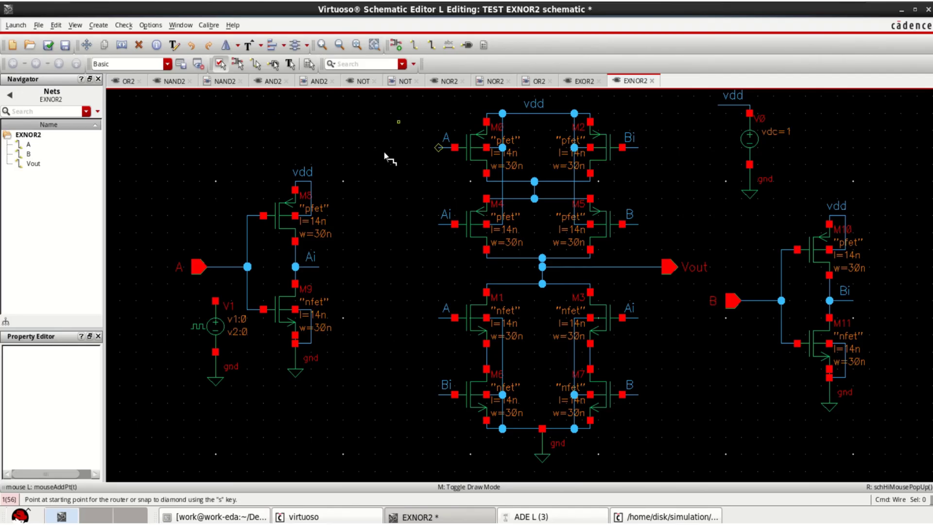
left_click(215, 301)
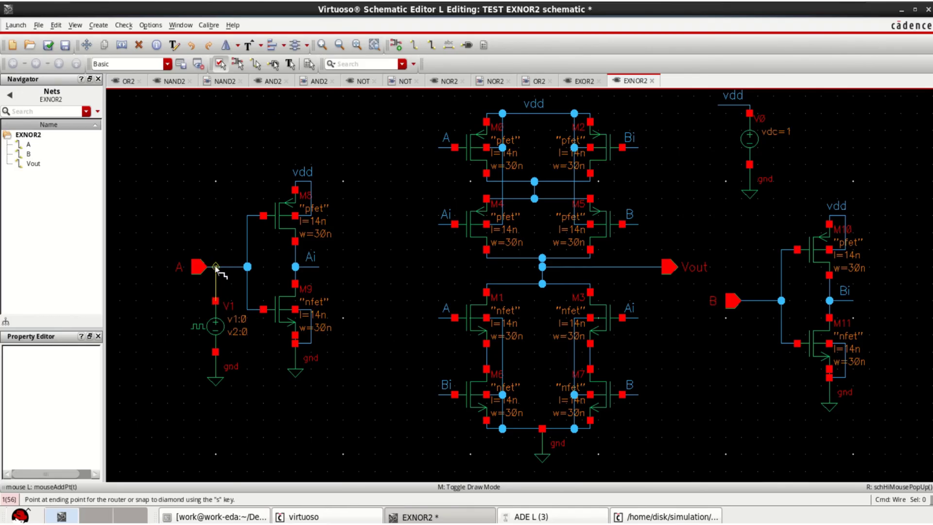
left_click(215, 266)
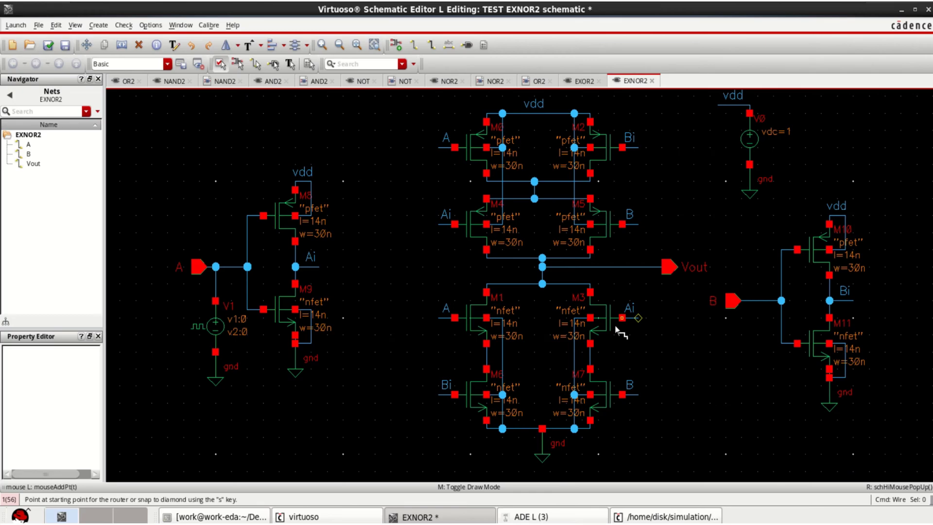
key("Escape")
Set V1 to Voltage 2 of 1 V, 100p period, 5p rise/fall, 50p pulse width.
left_click(217, 322)
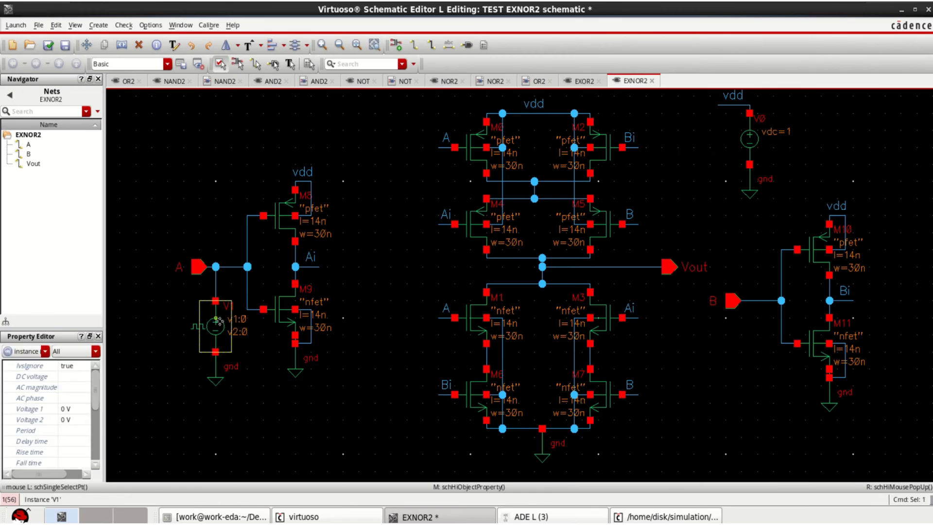
key("q")
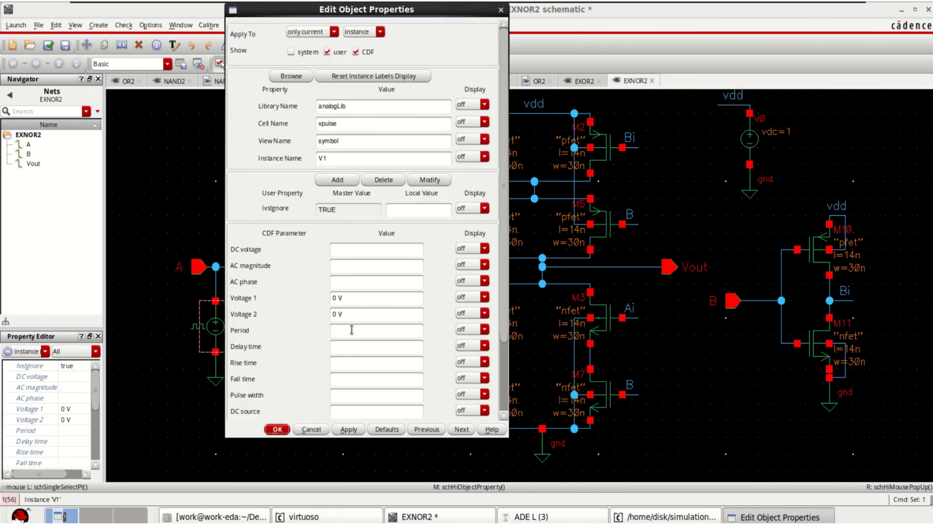
double_click(334, 314)
type("1")
key("Tab")
type("100p")
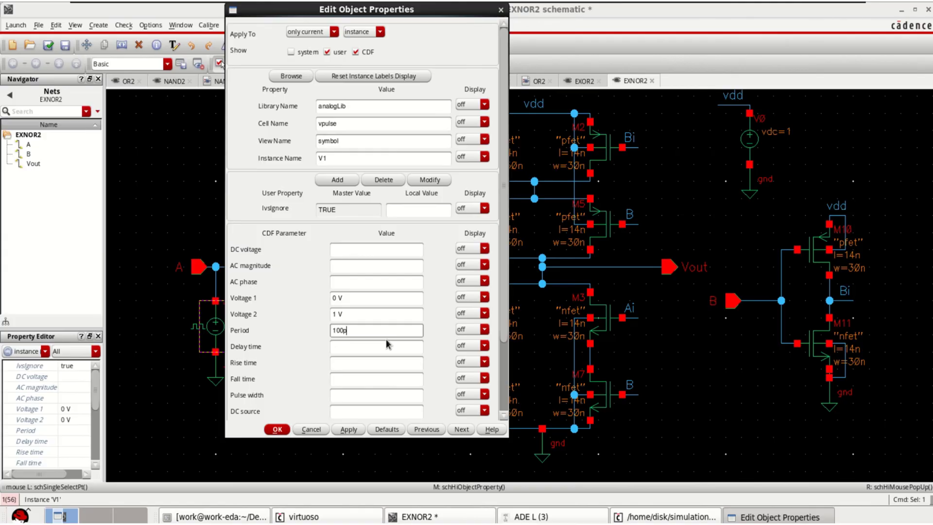
left_click(350, 393)
left_click(338, 367)
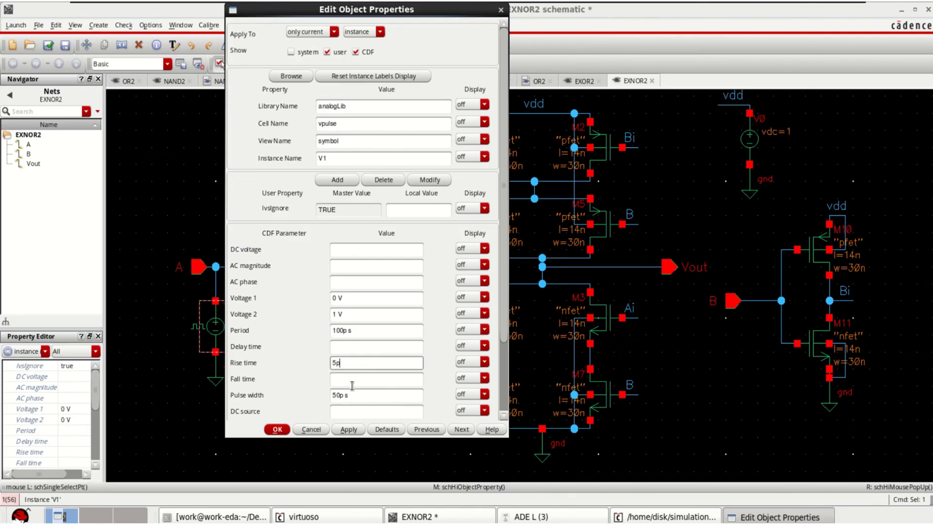
left_click(350, 382)
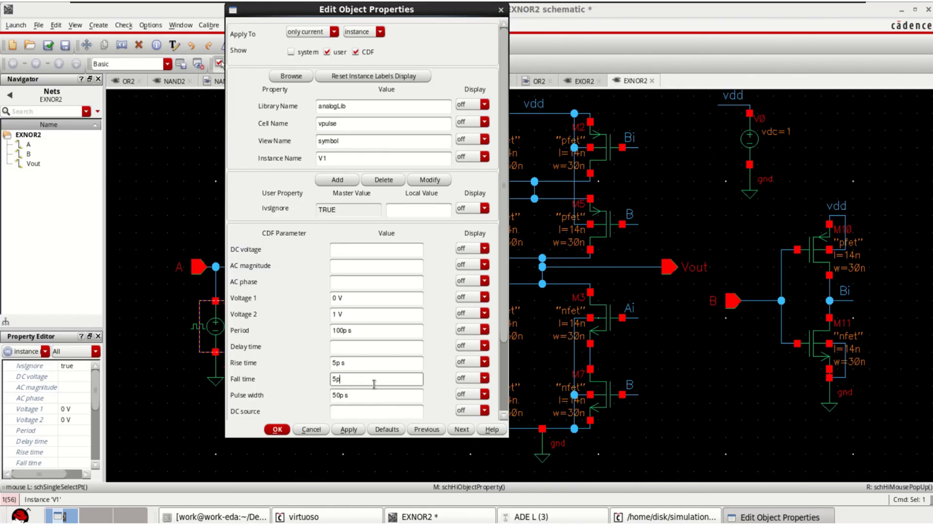
left_click(392, 395)
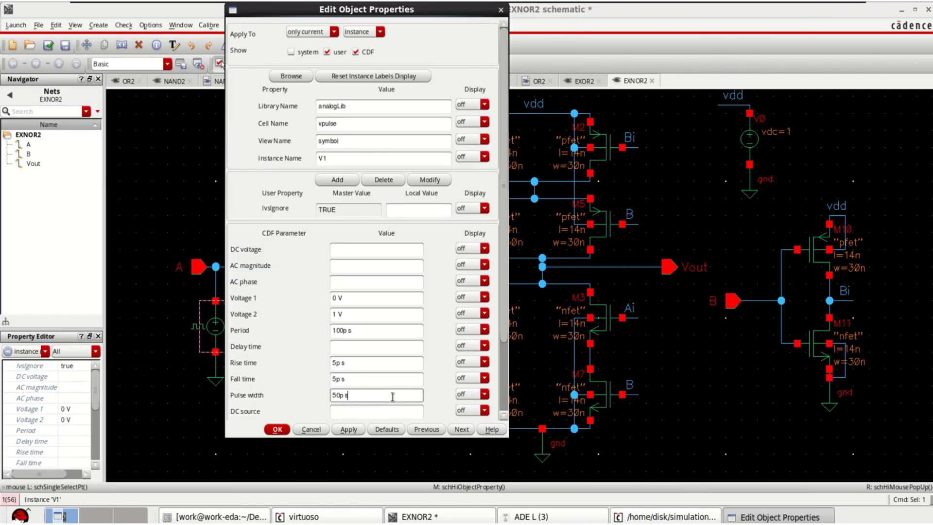
left_click(277, 430)
Copy V1 with its ground to create source V2 beside input B.
left_click(270, 431)
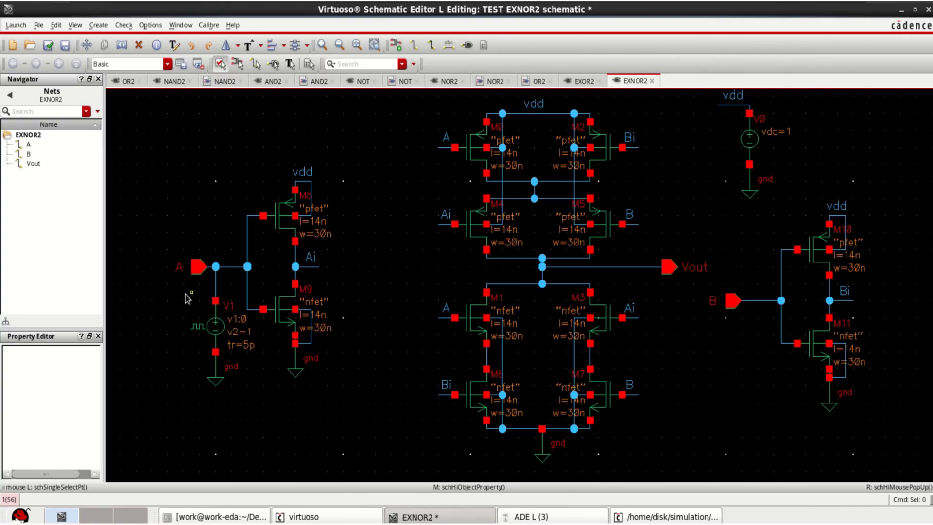
left_click_drag(185, 301, 244, 410)
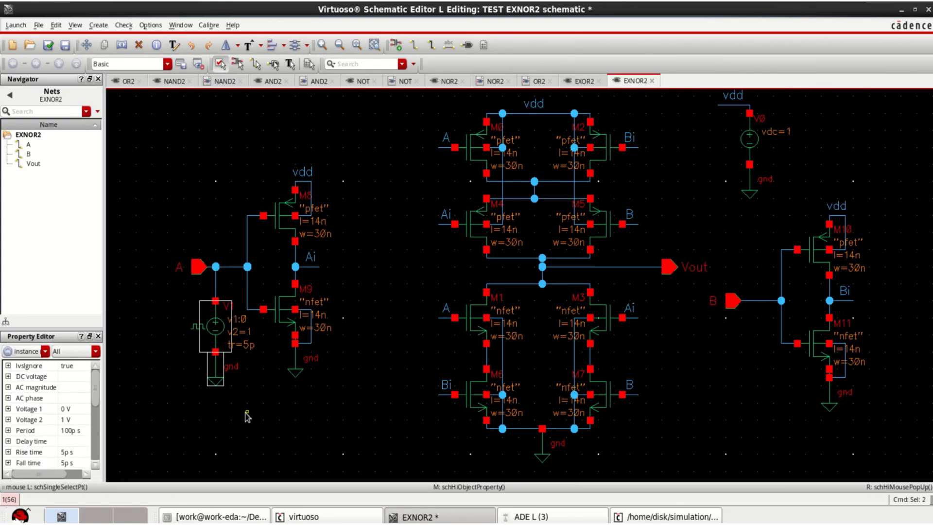
key("c")
left_click(224, 333)
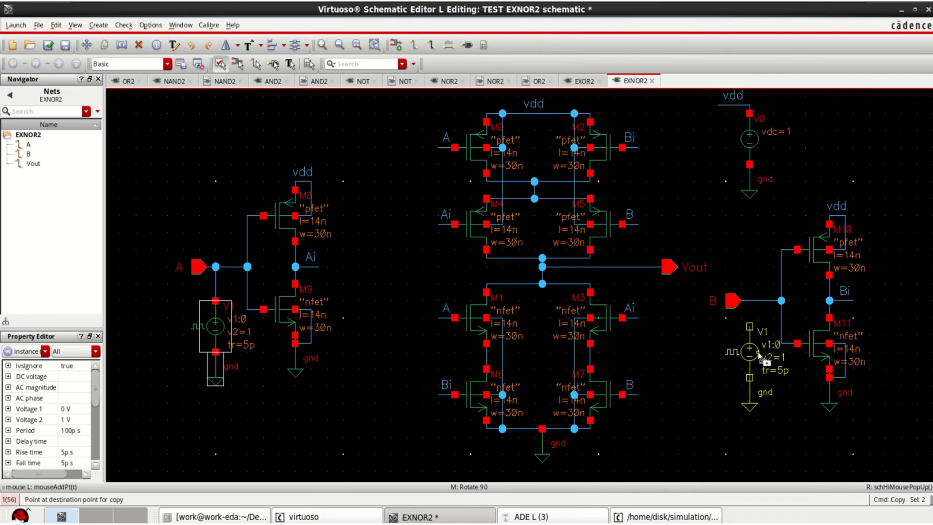
left_click(759, 355)
key("Escape")
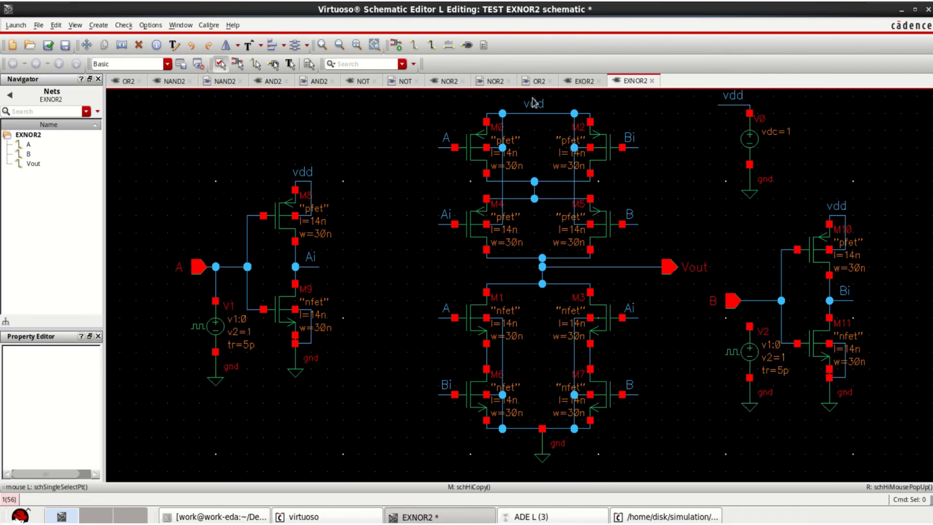
Wire V2's top terminal to the input B net.
left_click(415, 46)
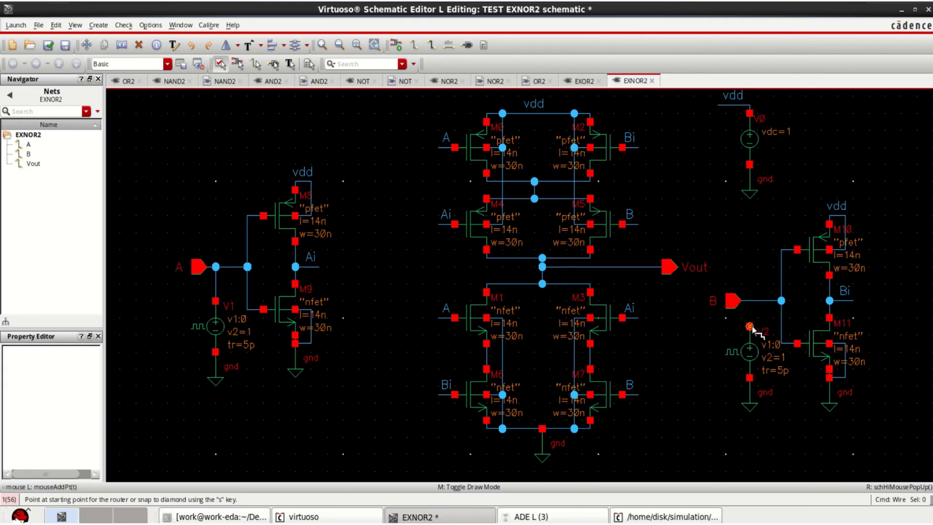
left_click(749, 326)
left_click(749, 300)
key("Escape")
Change V2's pulse width to 100p and period to 200p.
left_click(747, 353)
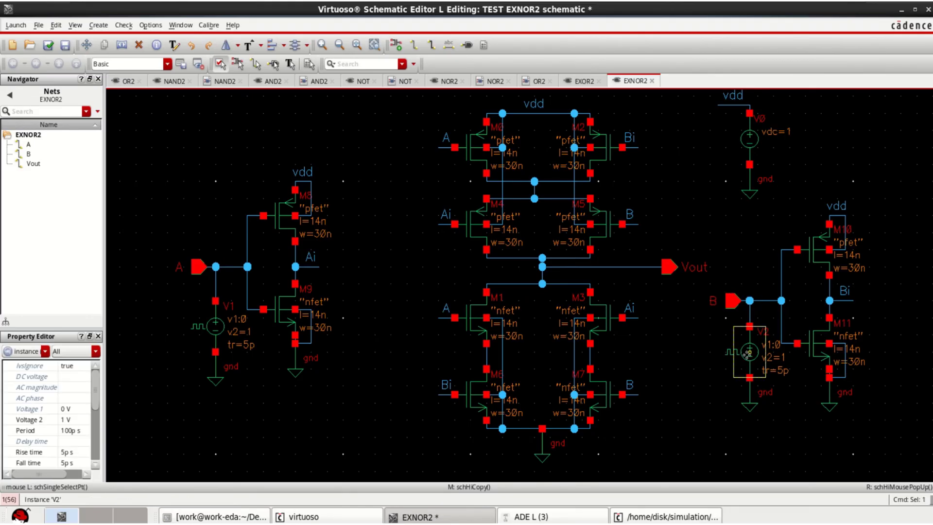
key("q")
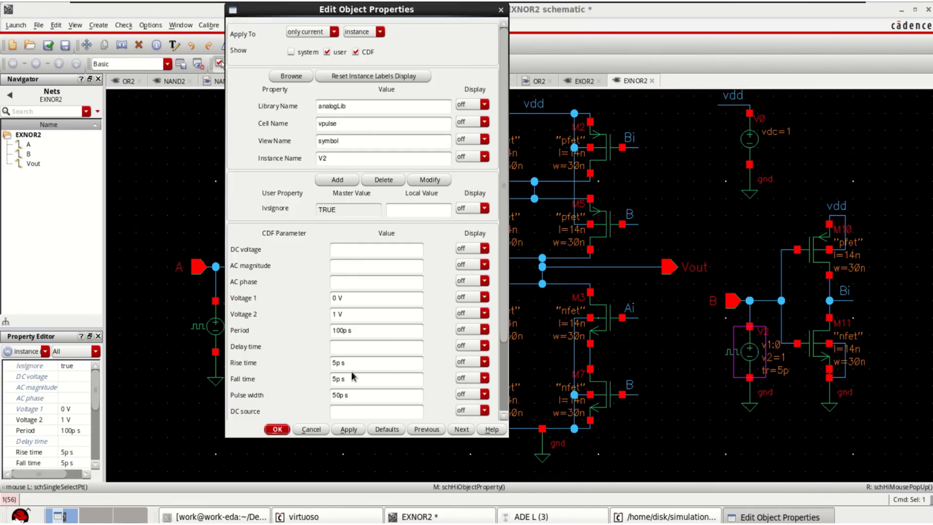
scroll(353, 377, "down", 3)
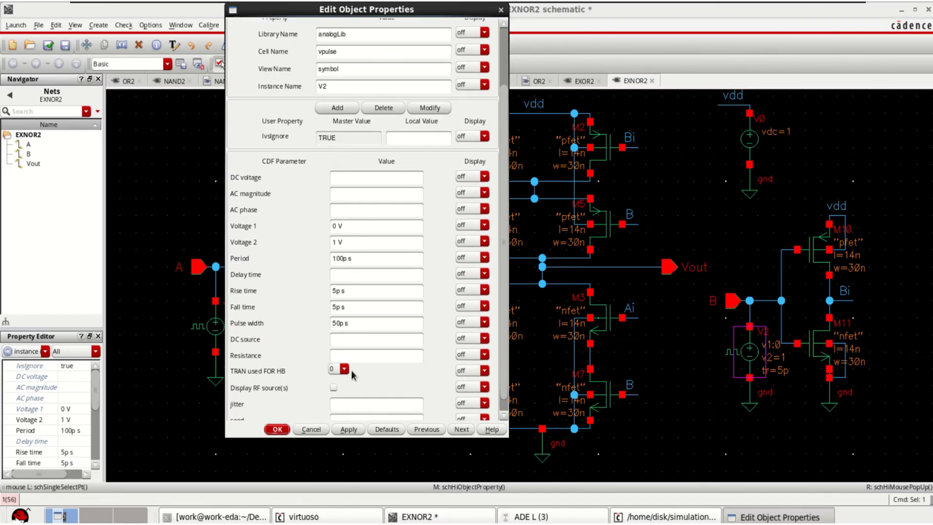
left_click(332, 322)
type("100")
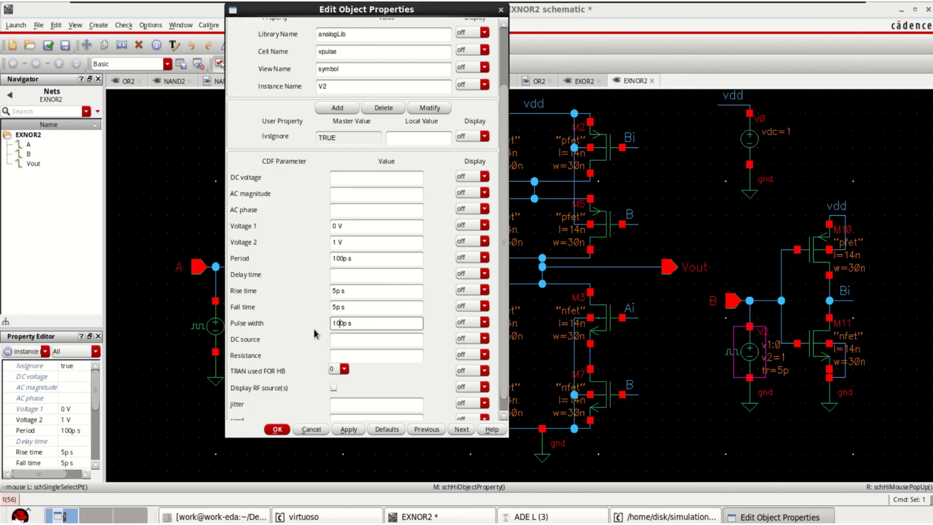
left_click(333, 259)
type("2")
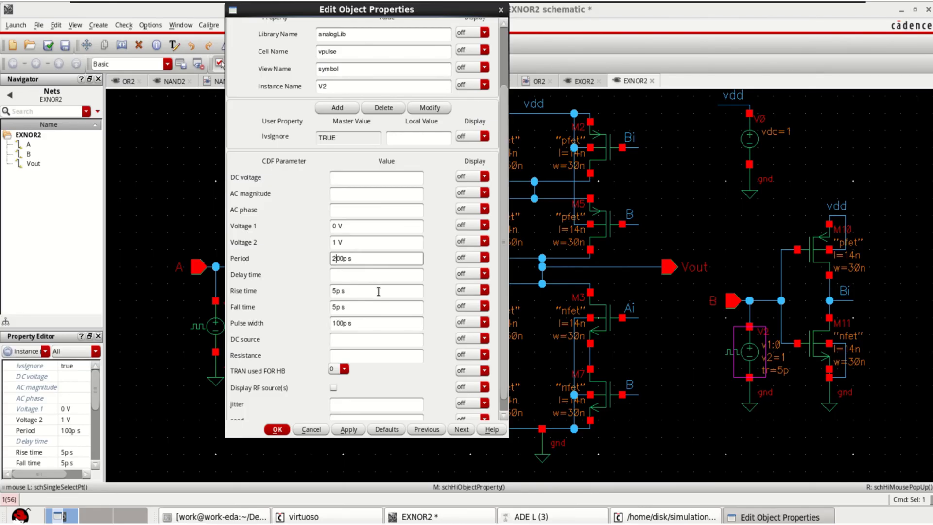
left_click(379, 291)
left_click(276, 430)
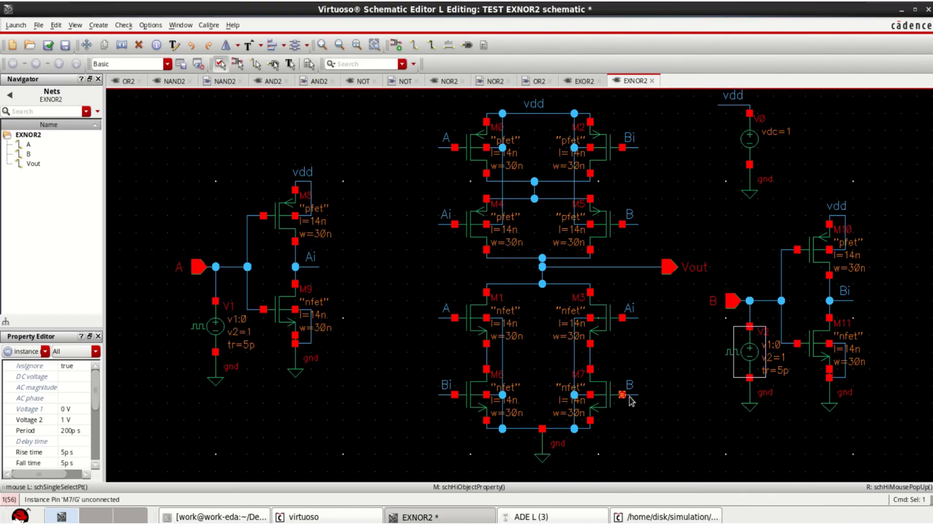
Fit the view and run Check and Save on the EXNOR2 schematic.
left_click(687, 427)
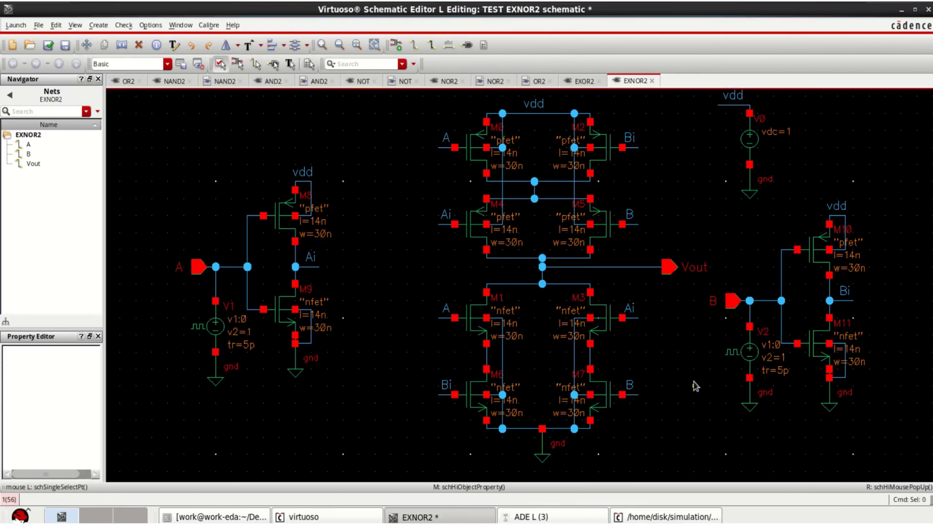
key("f")
left_click(48, 45)
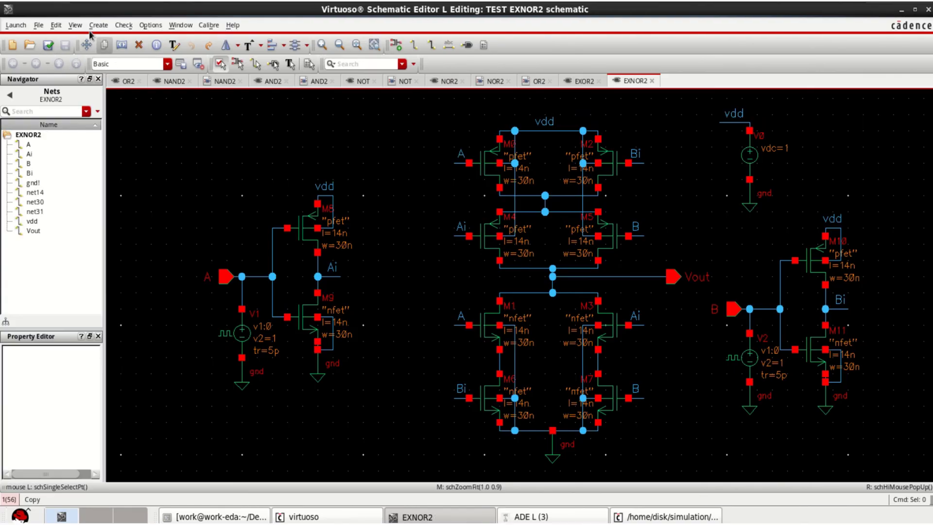
Toggle Dynamic Zooming and enable Net Highlighting in the View menu.
left_click(75, 25)
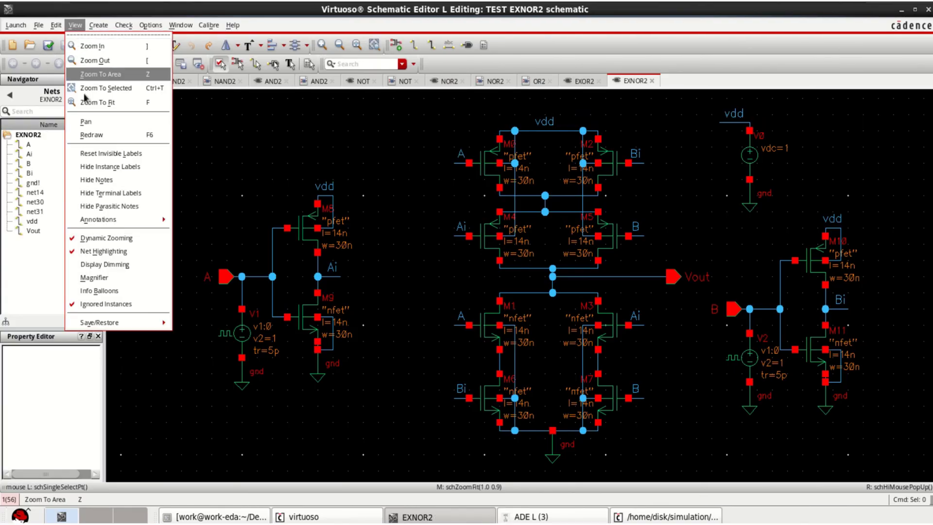
left_click(101, 238)
left_click(75, 24)
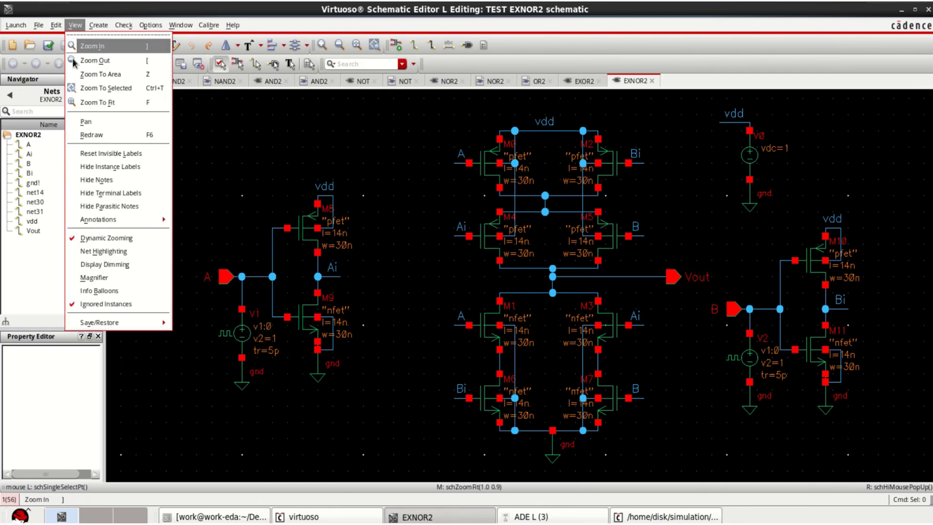
left_click(99, 251)
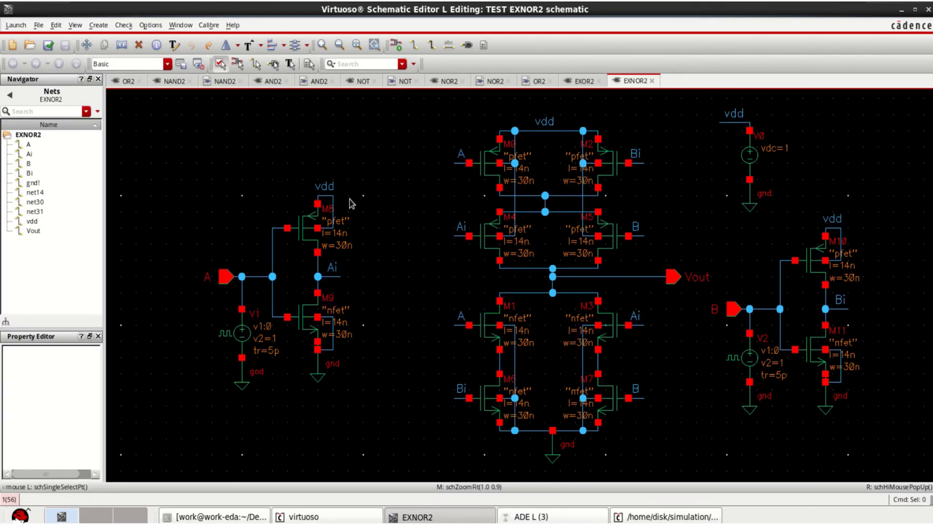
Enable Display Dimming from the View menu.
left_click(76, 25)
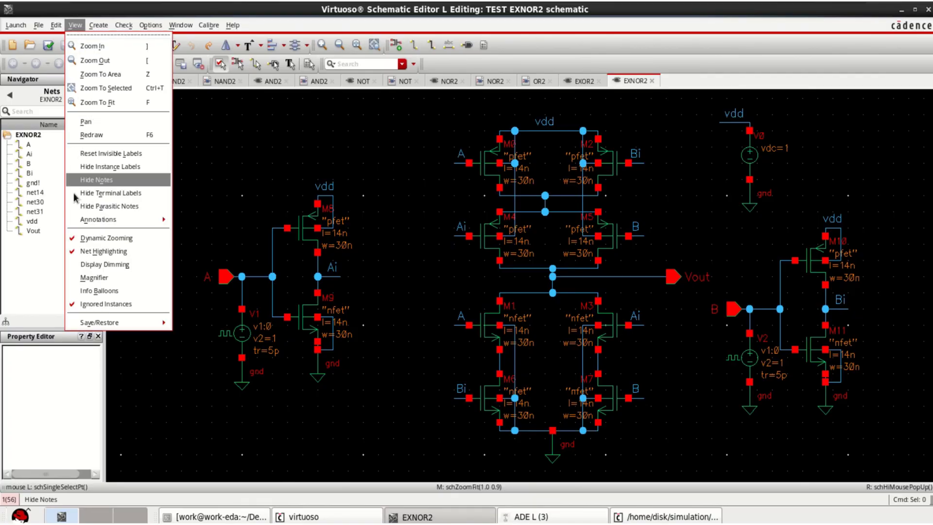
left_click(121, 264)
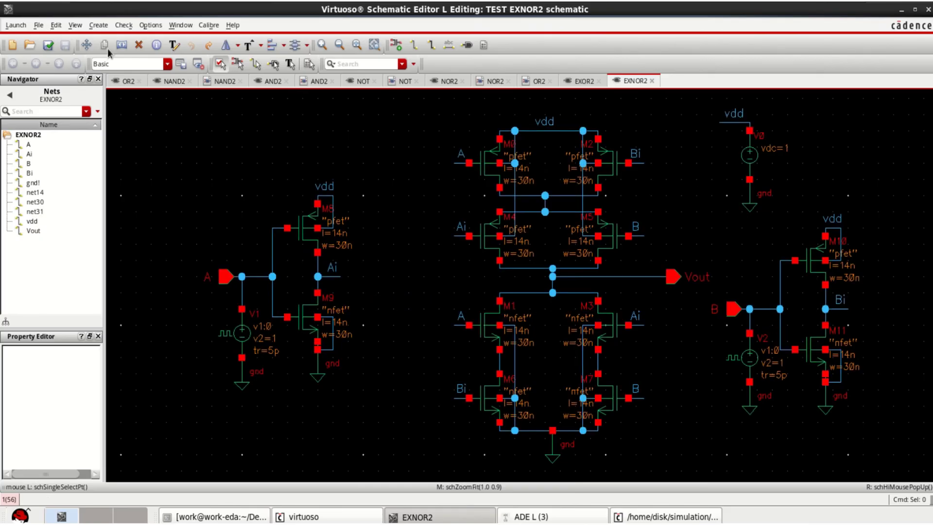
left_click(75, 26)
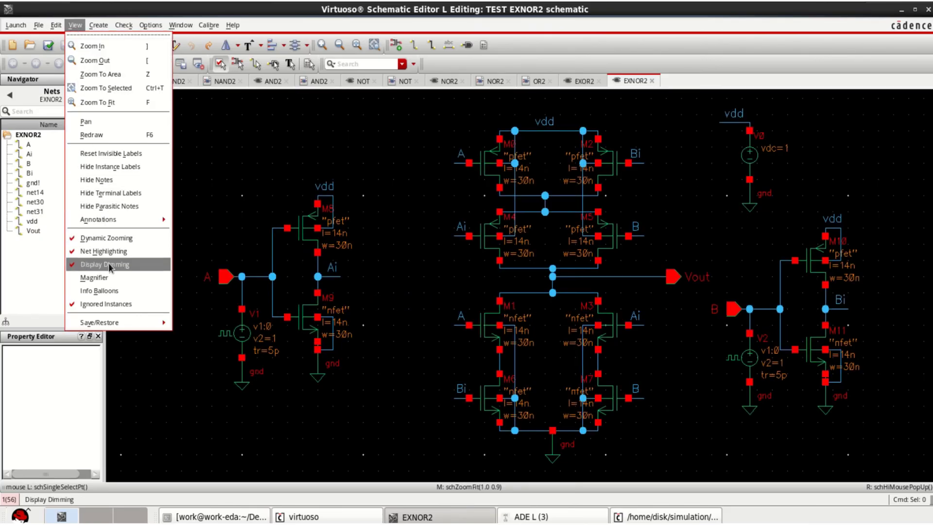
Enable Info Balloons and view the parameters of V1 and M9.
left_click(118, 290)
mouse_move(248, 338)
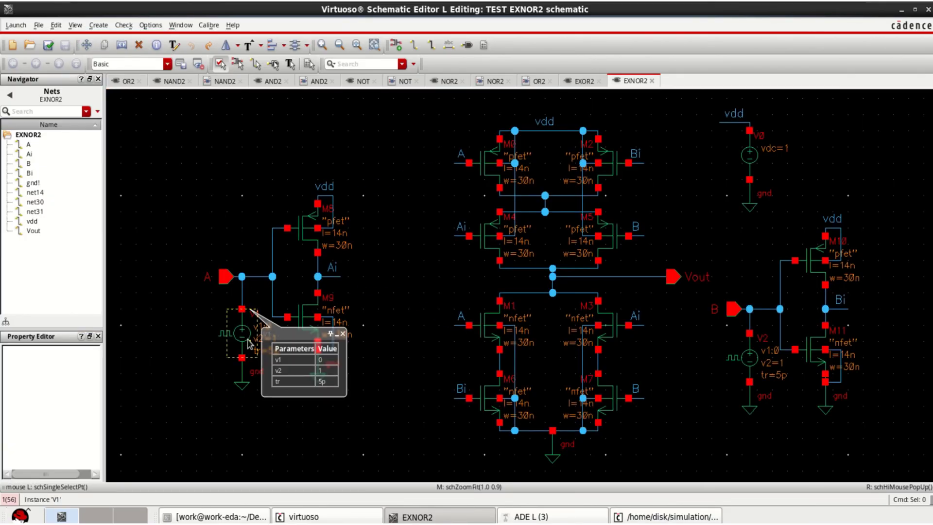
mouse_move(313, 318)
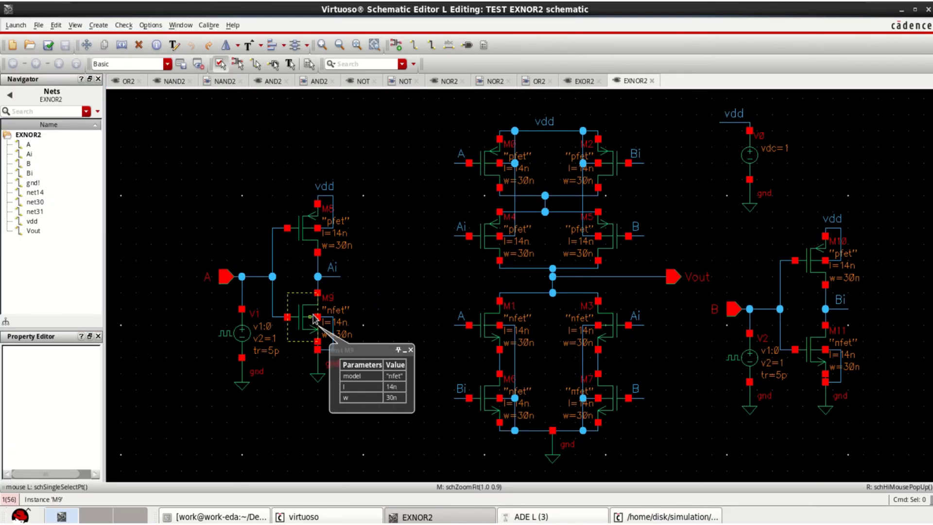
mouse_move(495, 192)
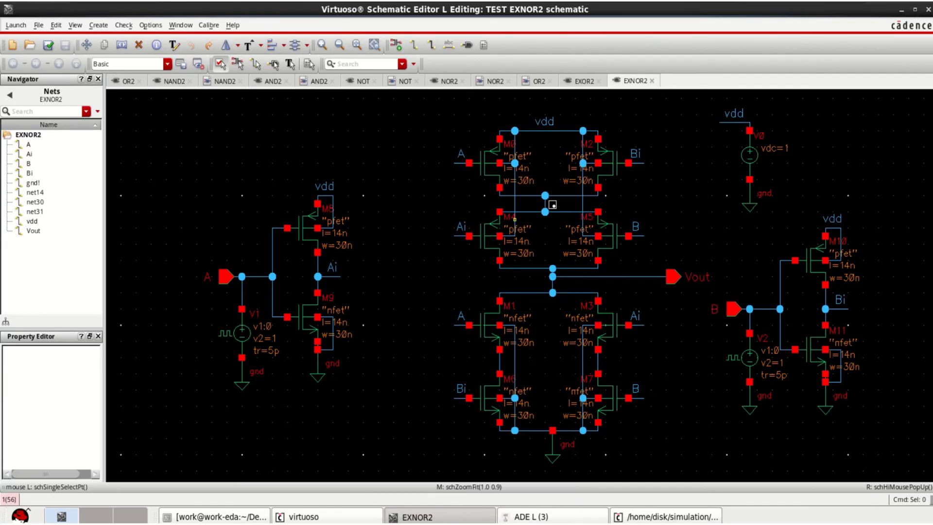
mouse_move(340, 336)
Show the Launch menu's list of tools, including ADE L.
left_click(74, 26)
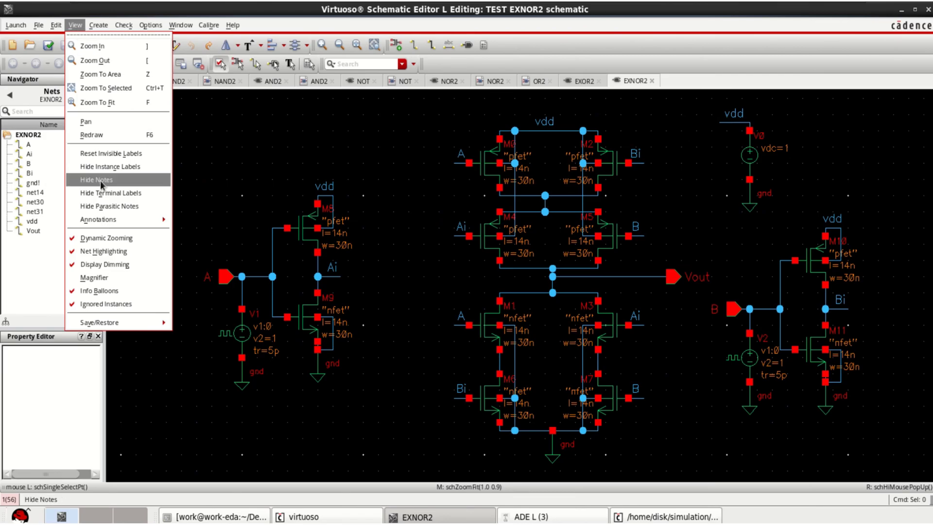
left_click(104, 291)
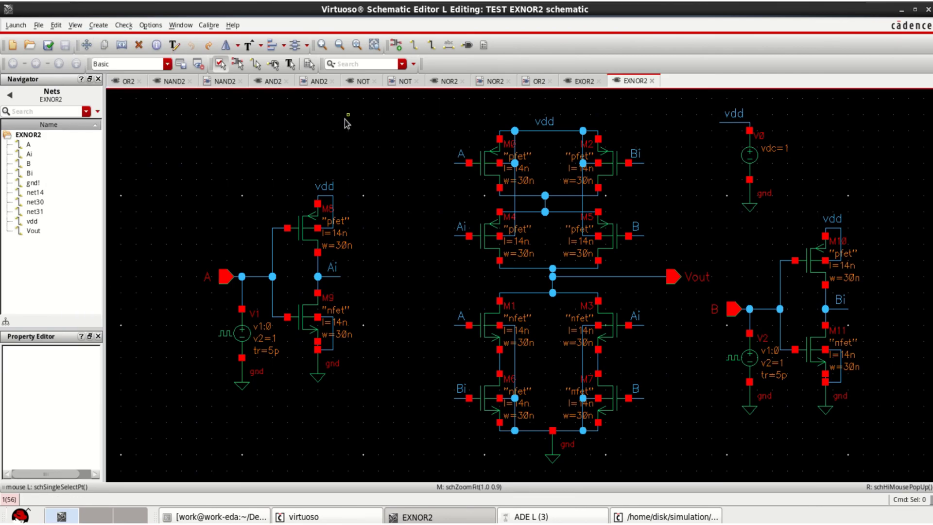
left_click(18, 26)
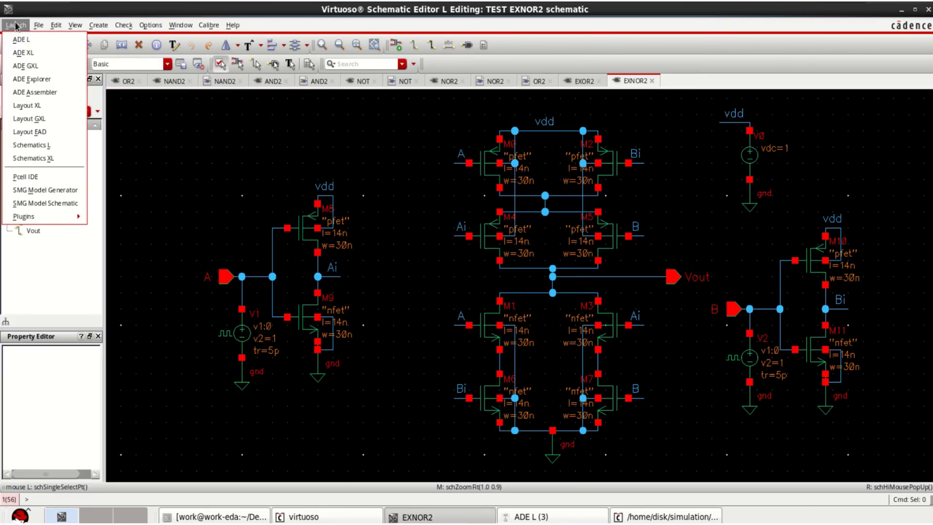
Launch ADE L and add a tran analysis with 600p stop time and moderate accuracy.
left_click(38, 41)
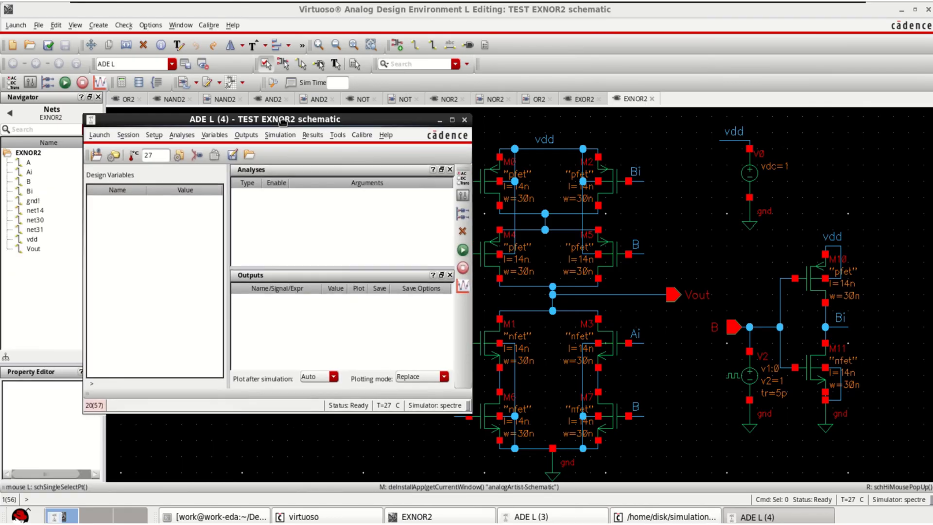
left_click_drag(282, 122, 310, 140)
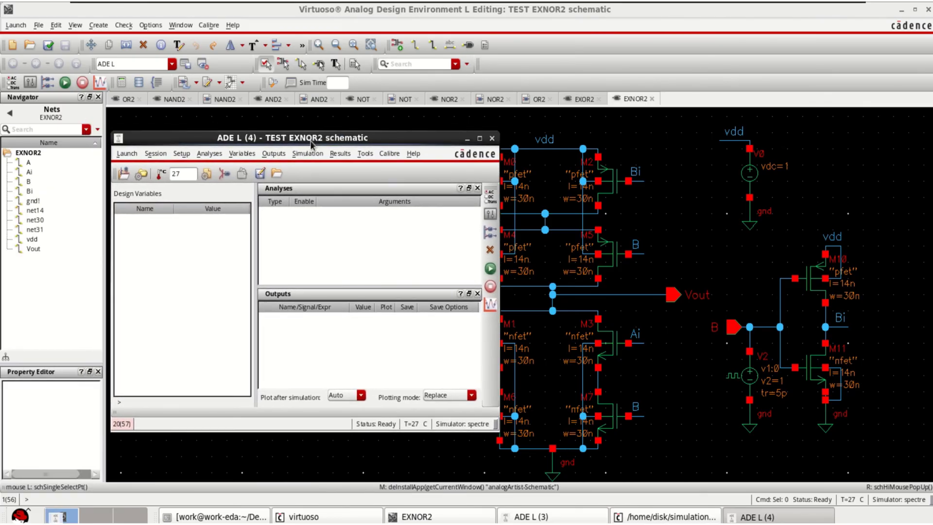
right_click(320, 230)
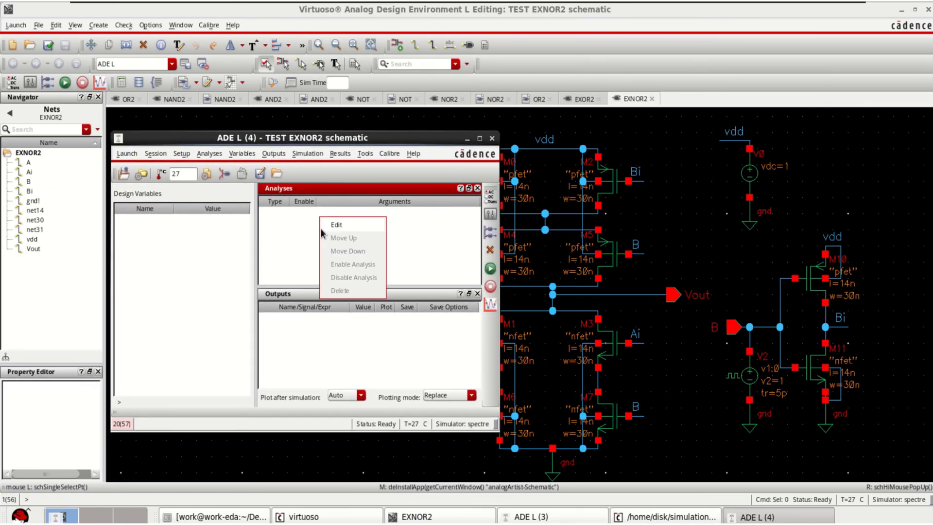
left_click(353, 226)
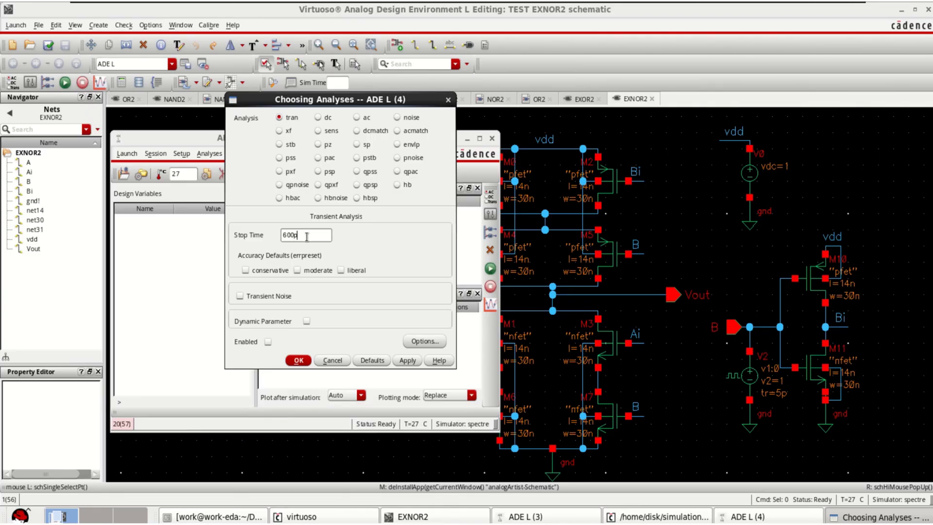
left_click(307, 271)
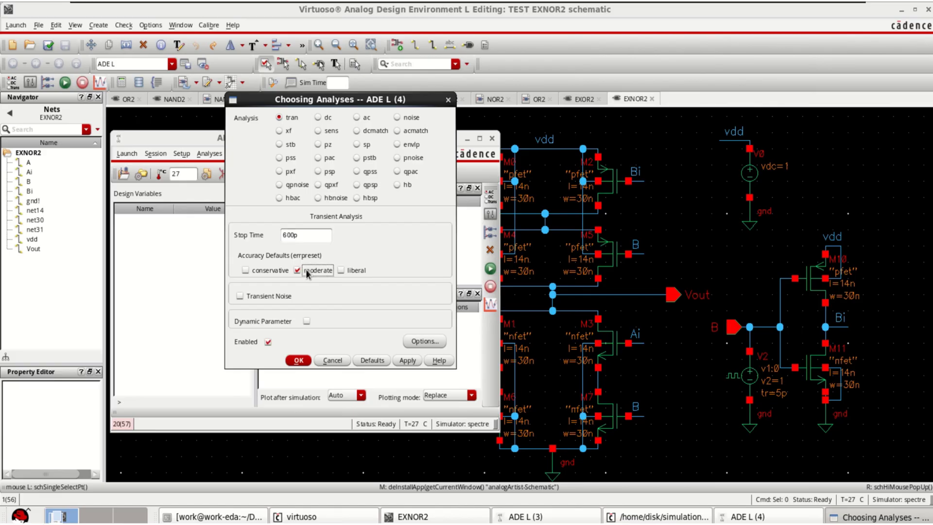
left_click(298, 361)
Pick nets A, B and Vout on the schematic as outputs to be plotted.
right_click(341, 335)
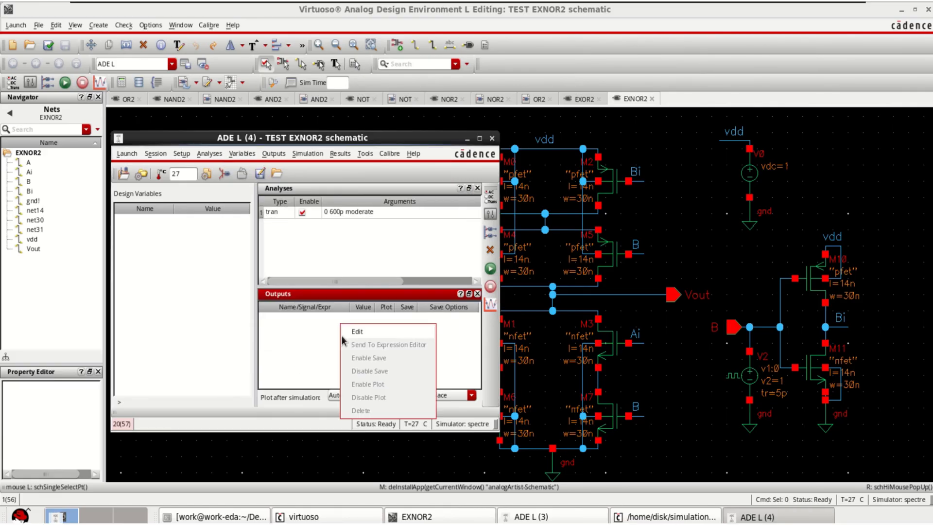
left_click(368, 331)
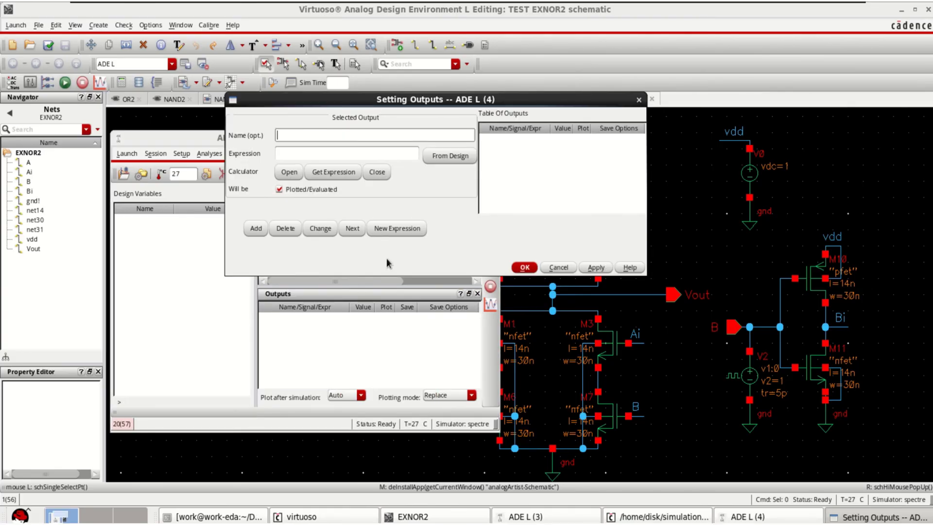
left_click(450, 157)
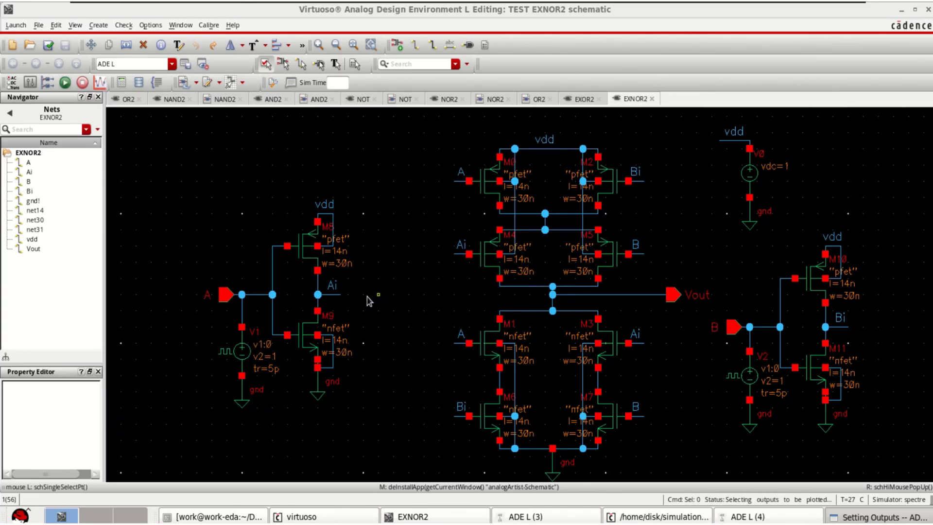
left_click(259, 299)
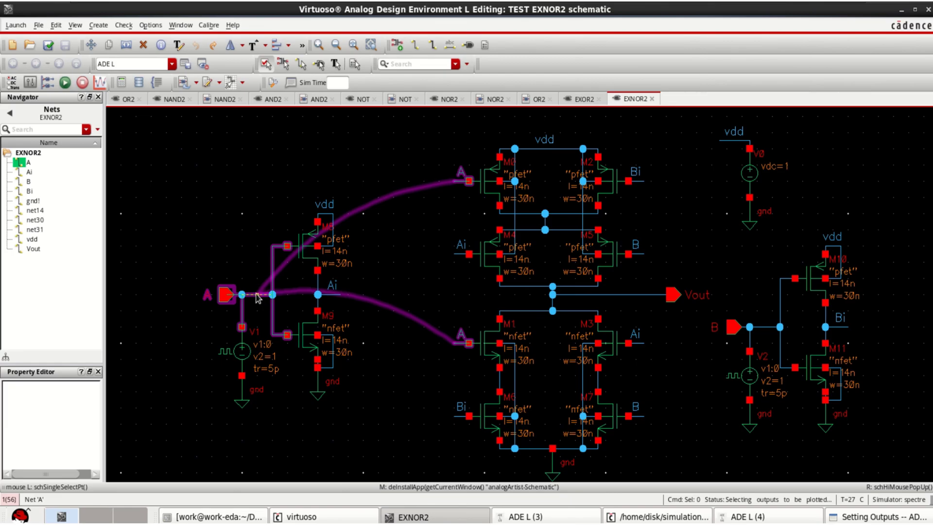
left_click(769, 338)
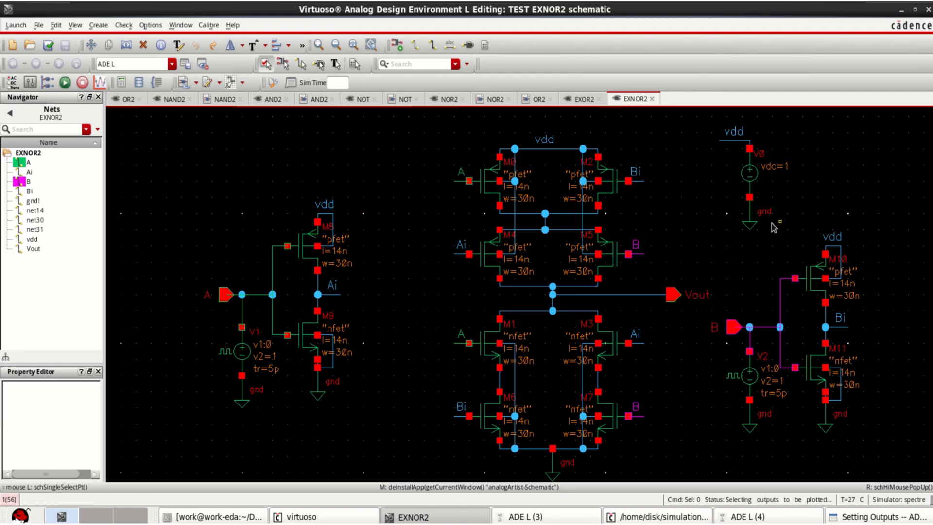
left_click(630, 298)
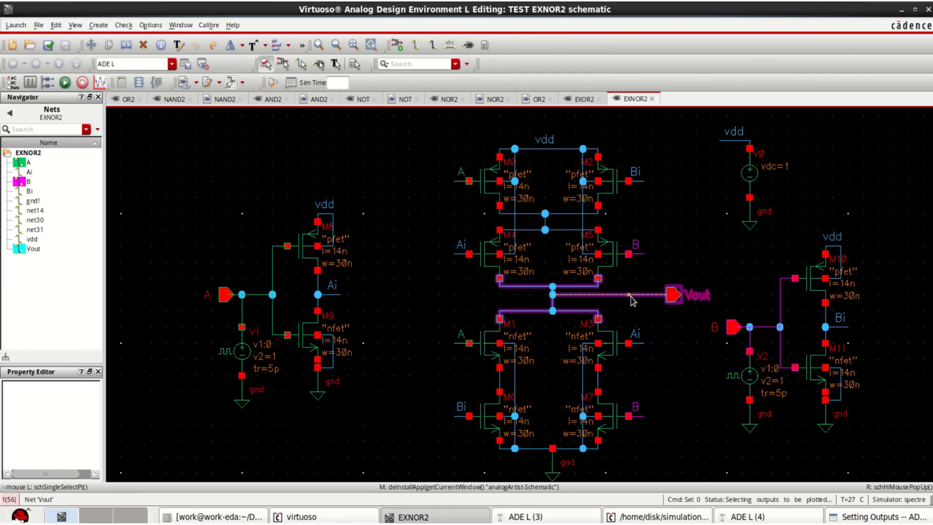
key("Escape")
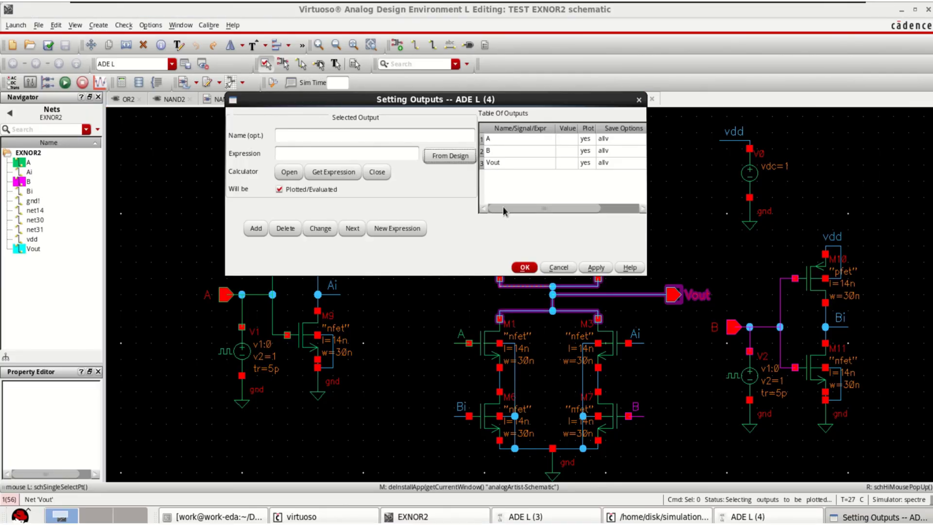
left_click(524, 268)
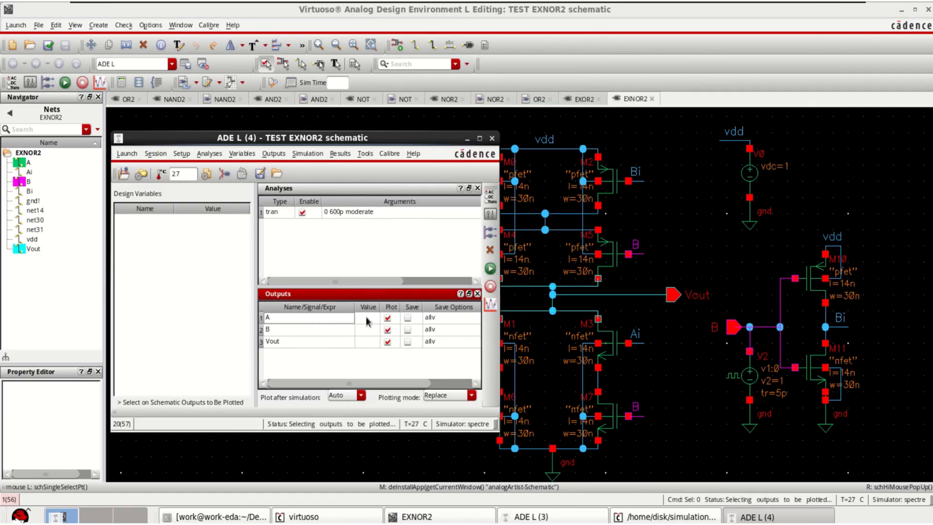
Add nfet14nm.sp as the first model library file.
left_click_drag(374, 144, 405, 143)
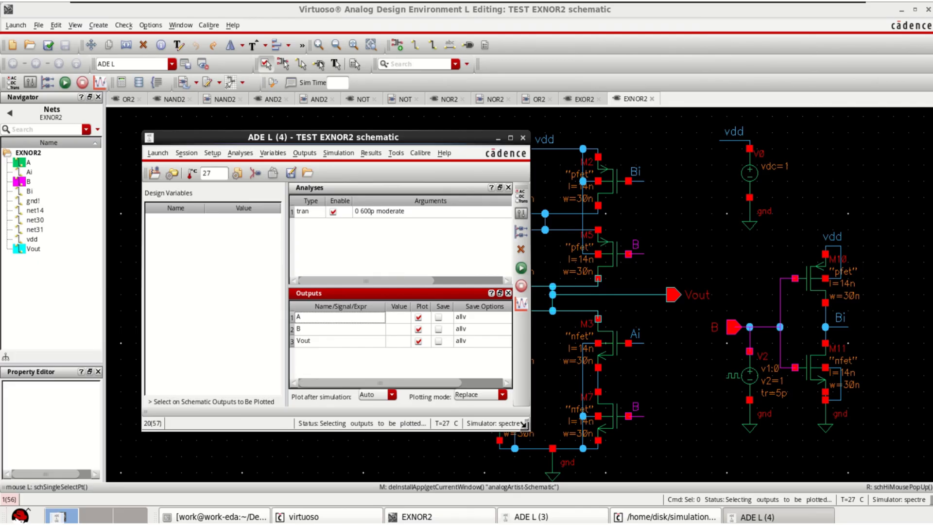
left_click_drag(528, 430, 573, 431)
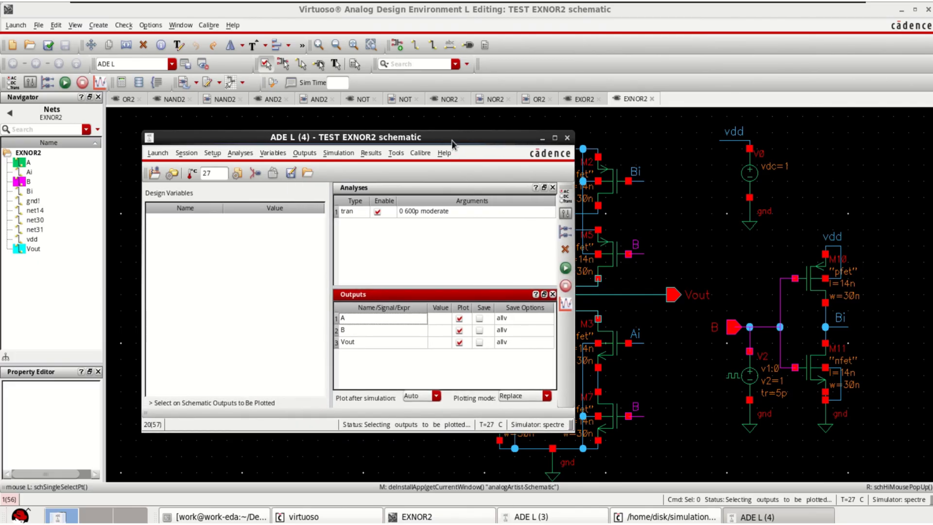
mouse_move(454, 141)
left_mouse_down()
mouse_move(448, 179)
mouse_move(453, 156)
left_mouse_up()
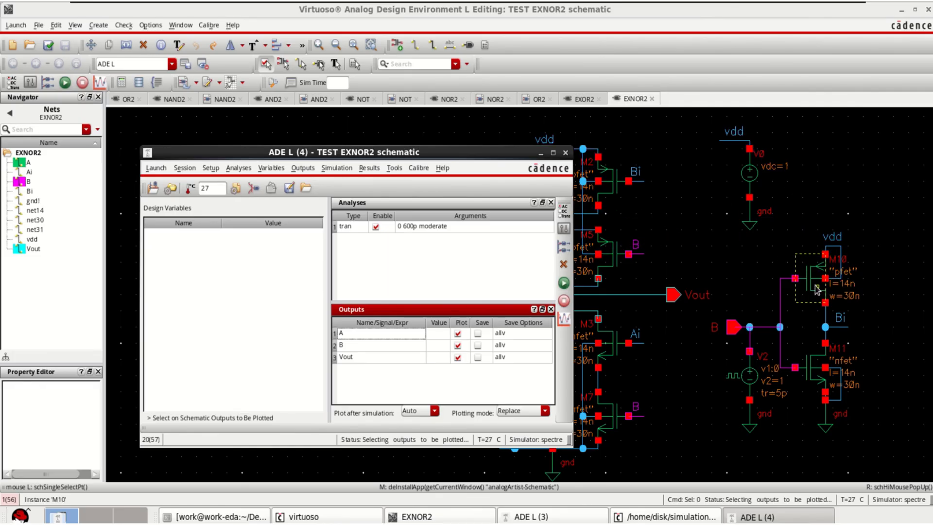
left_click(210, 168)
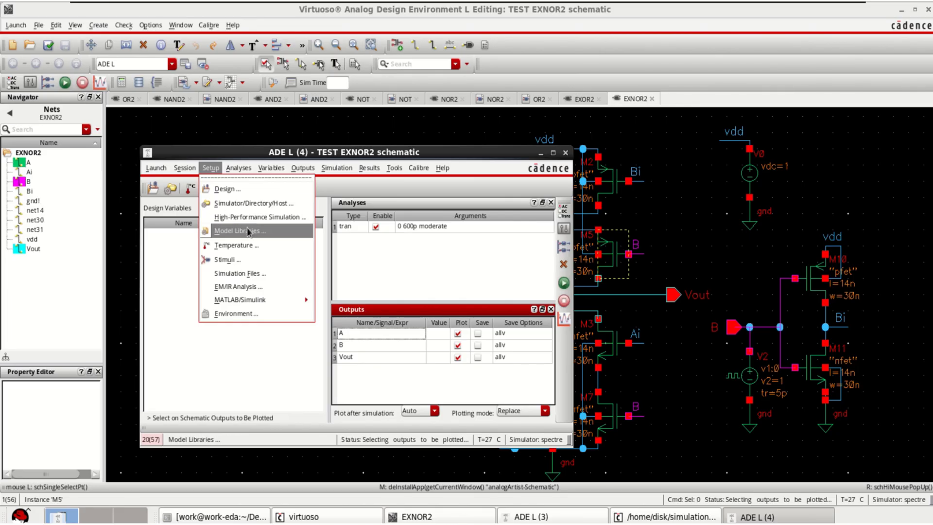
left_click(247, 230)
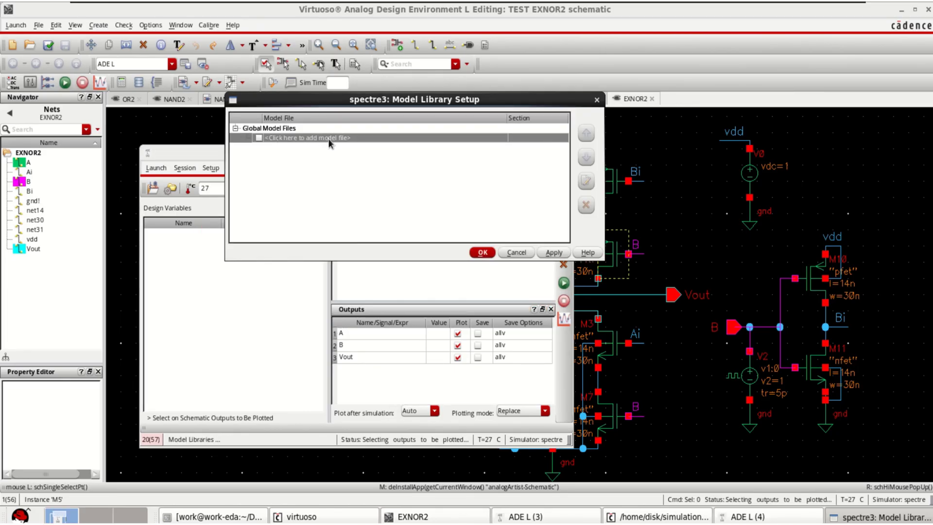
left_click(356, 138)
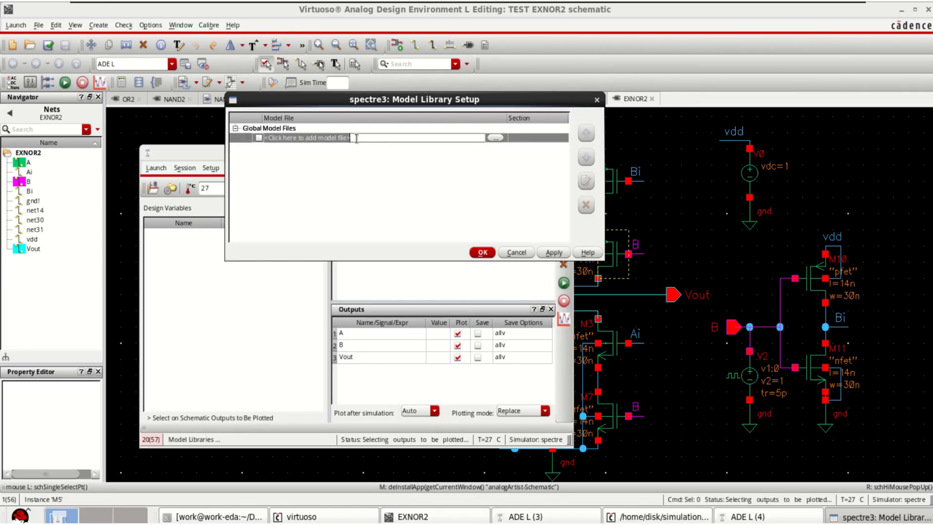
left_click(495, 138)
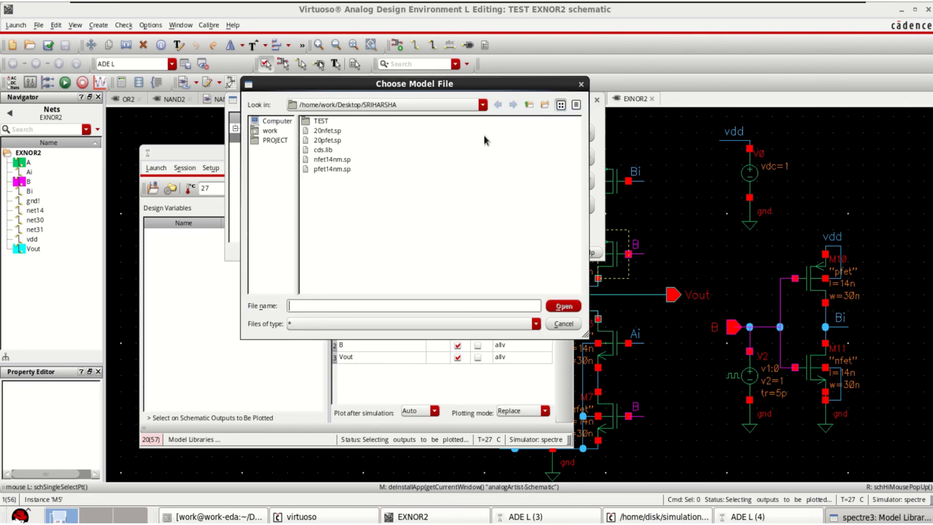
left_click(339, 162)
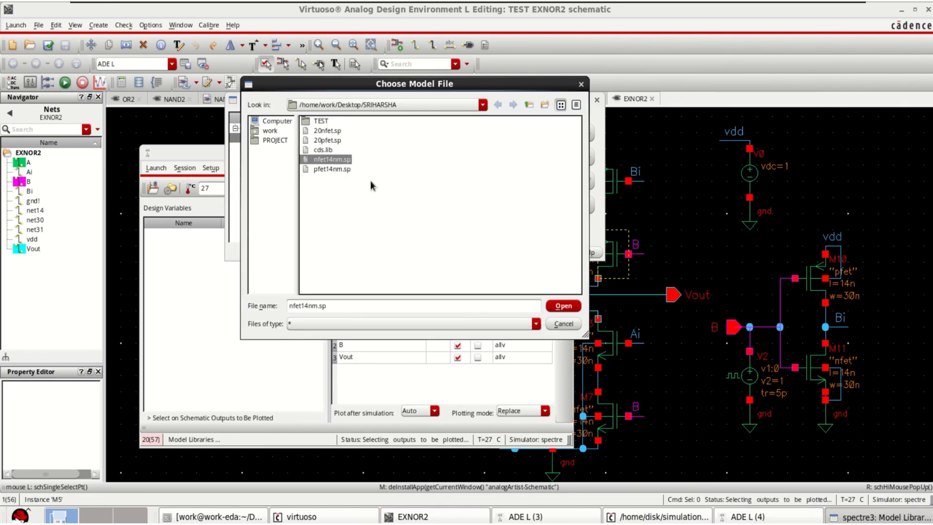
left_click(564, 306)
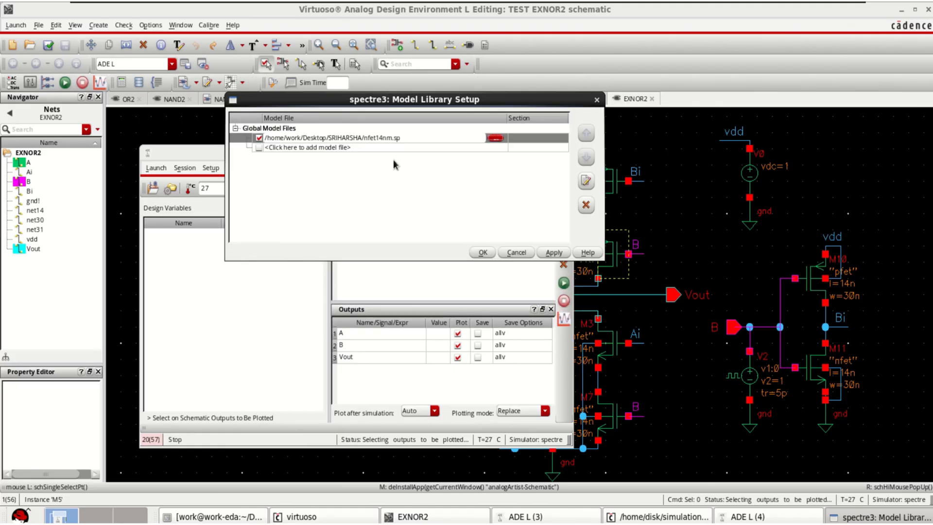
left_click(495, 149)
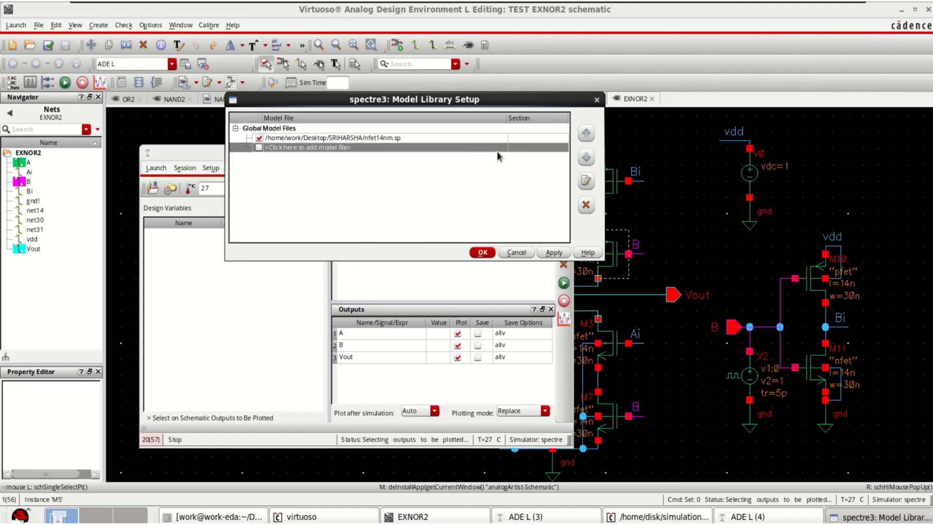
Add pfet14nm.sp to the model libraries, then netlist and run the simulation.
left_click(418, 147)
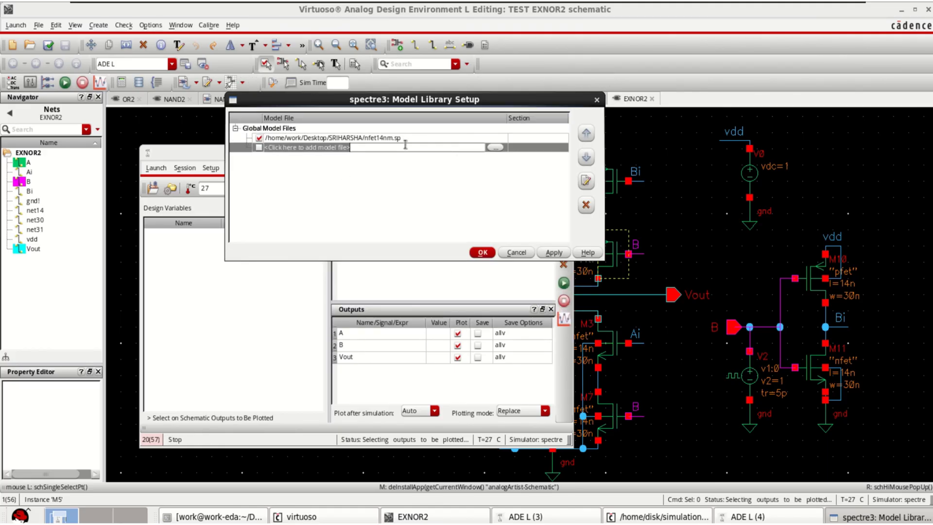
left_click(495, 147)
left_click(335, 169)
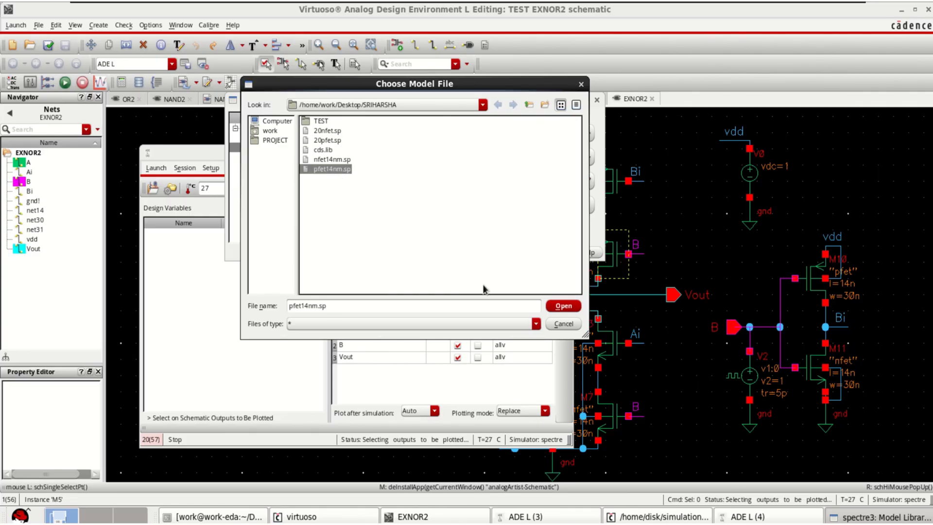
left_click(562, 306)
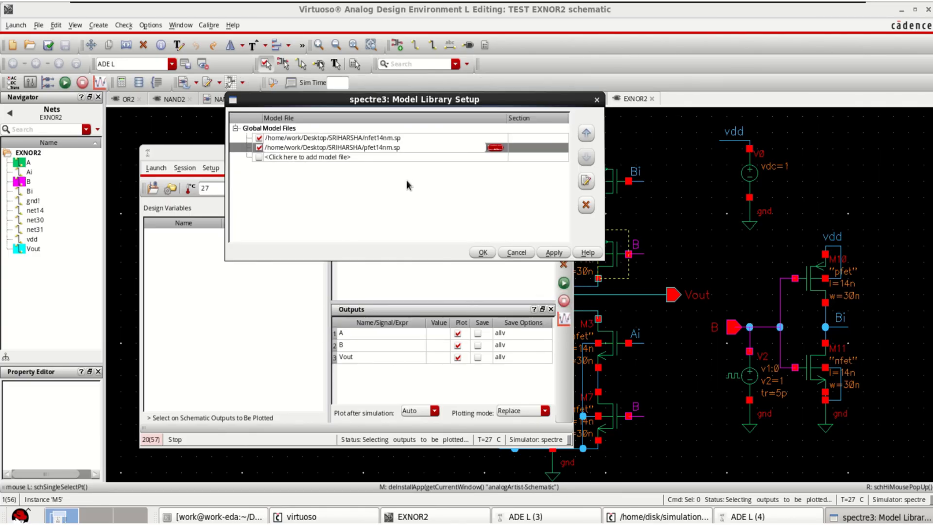
left_click(478, 252)
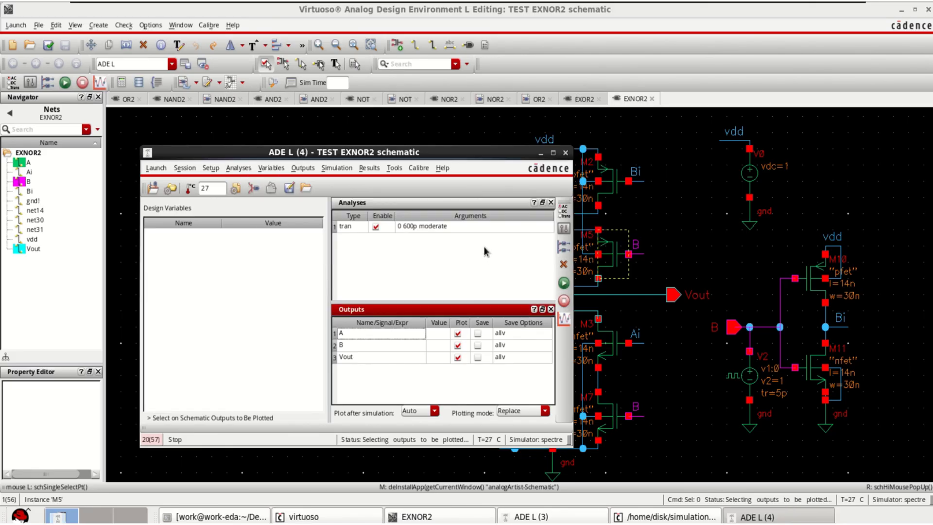
mouse_move(472, 157)
left_mouse_down()
mouse_move(485, 142)
mouse_move(474, 144)
left_mouse_up()
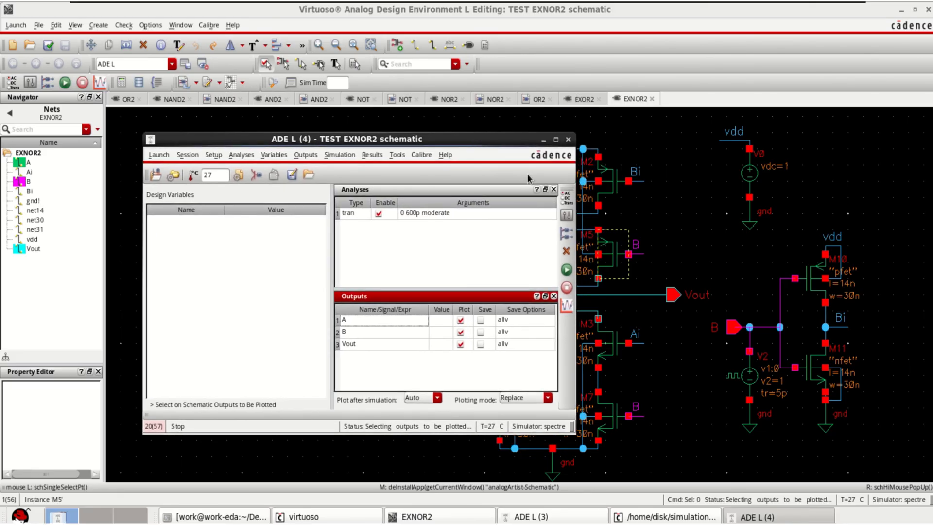
left_click(566, 271)
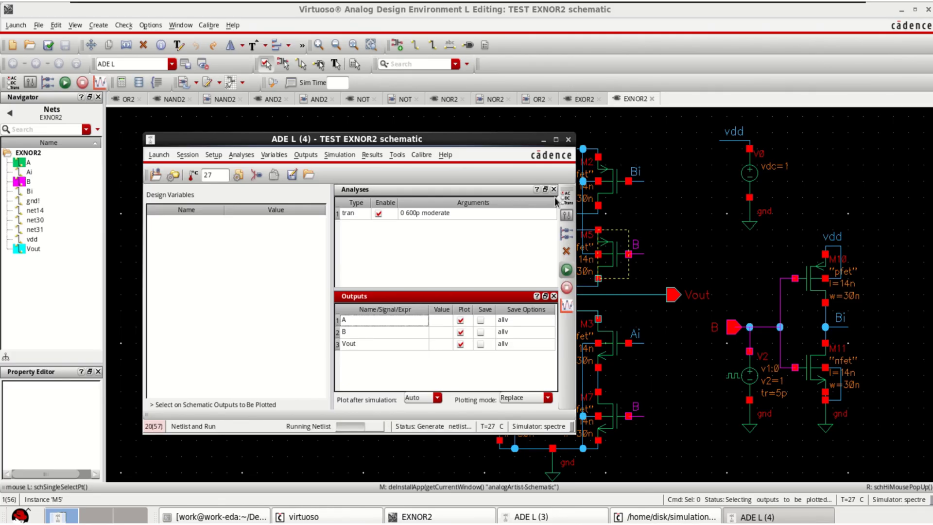
Maximize the waveform viewer, switch to strip chart mode, and select the /Vout, /B and /A traces.
left_click(542, 142)
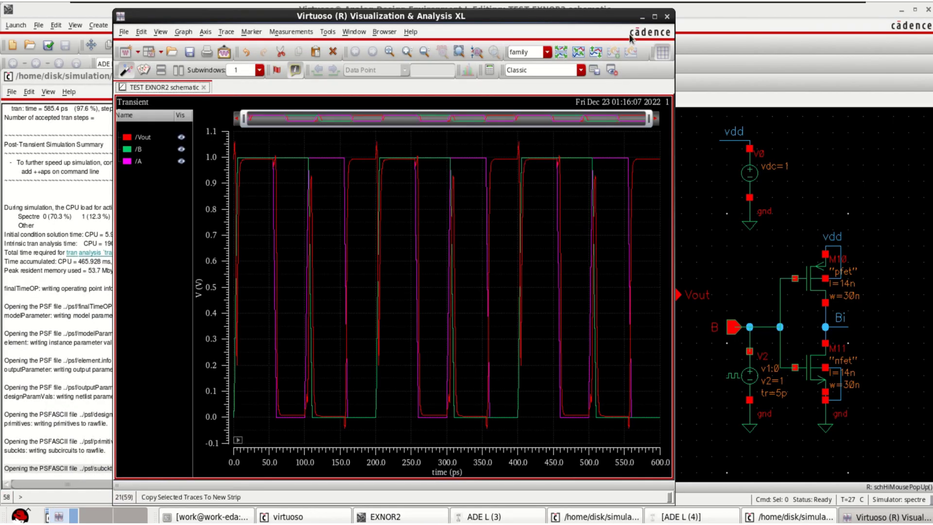
left_click(654, 18)
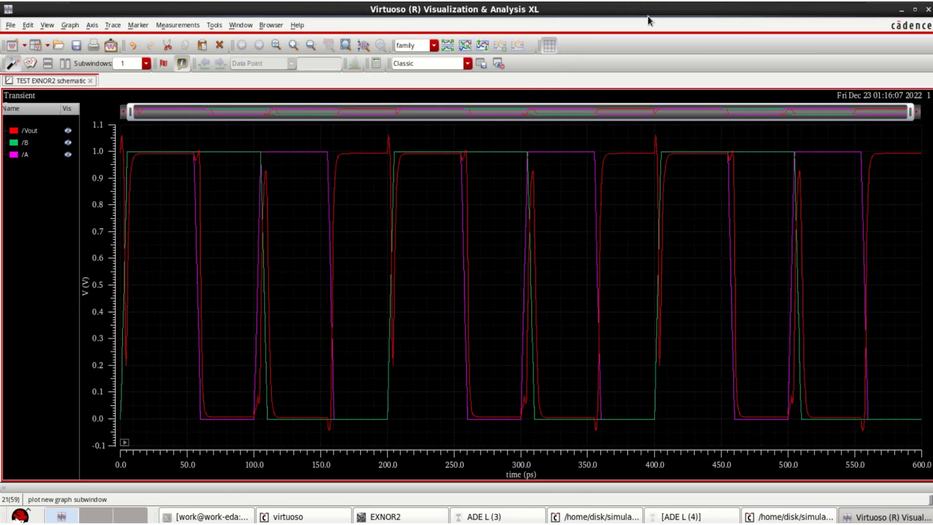
left_click(447, 45)
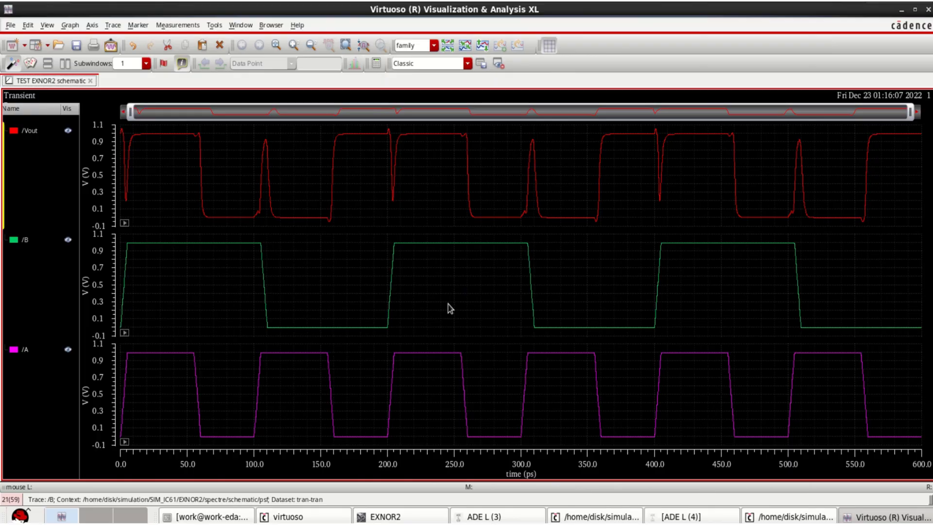
left_click(28, 131)
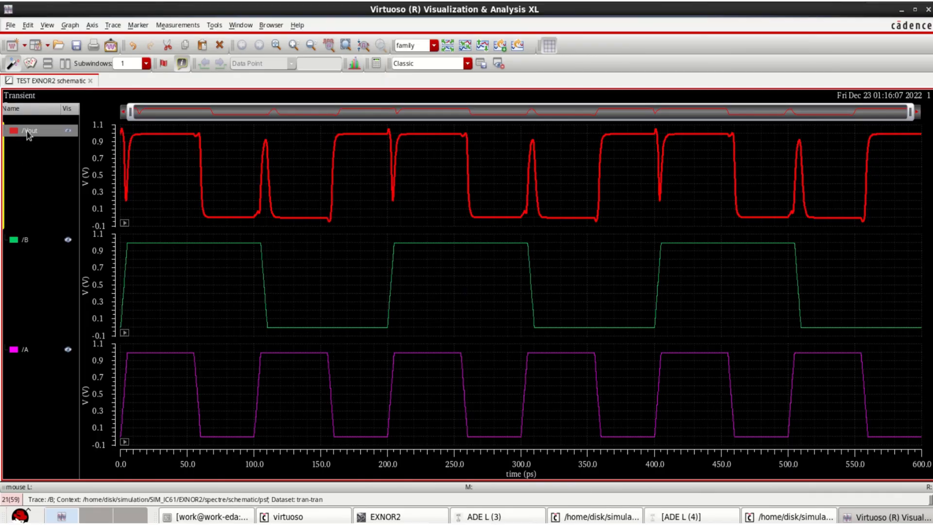
left_click(19, 241)
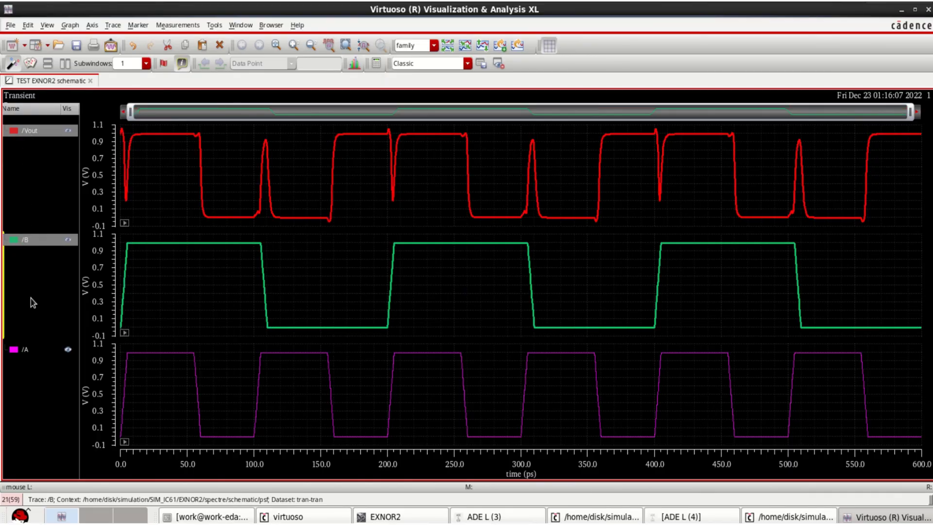
left_click(21, 352)
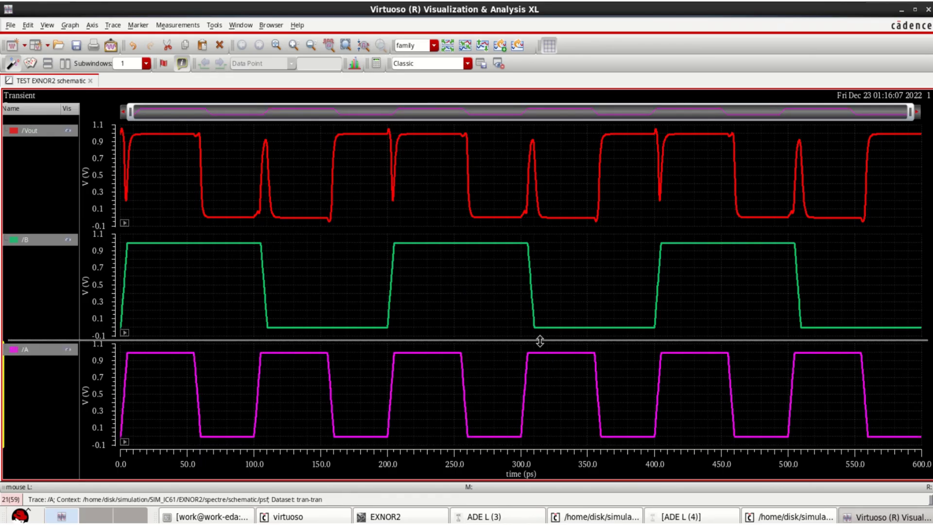